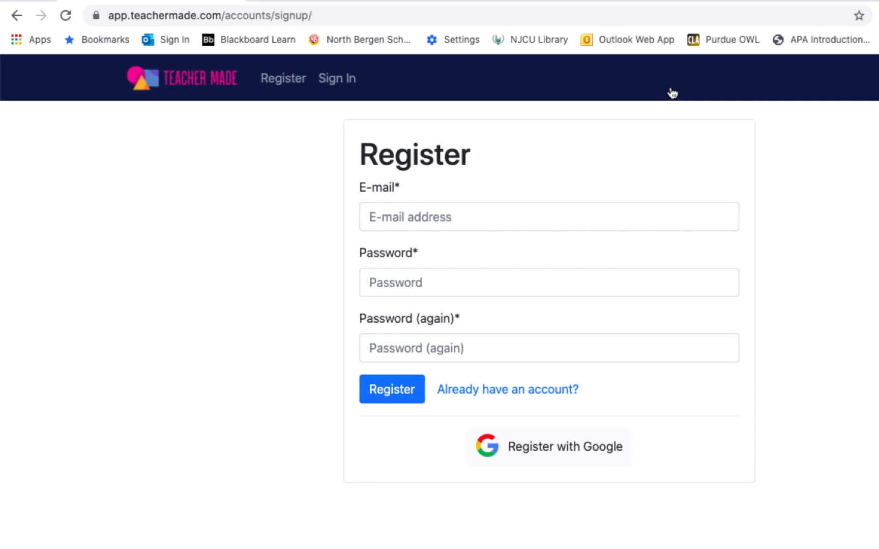
# Register with Google, start the first worksheet and title it "Crucible: Act 1".
pyautogui.click(579, 447)
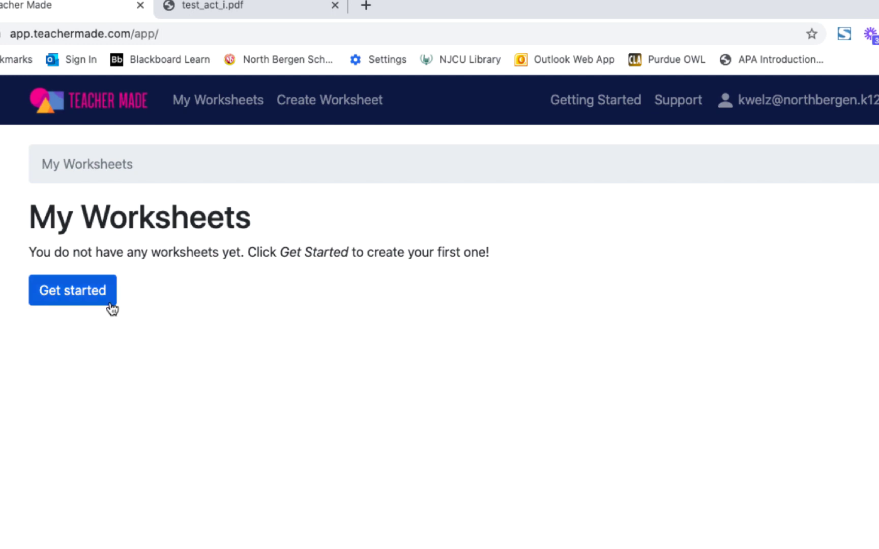
pyautogui.click(105, 304)
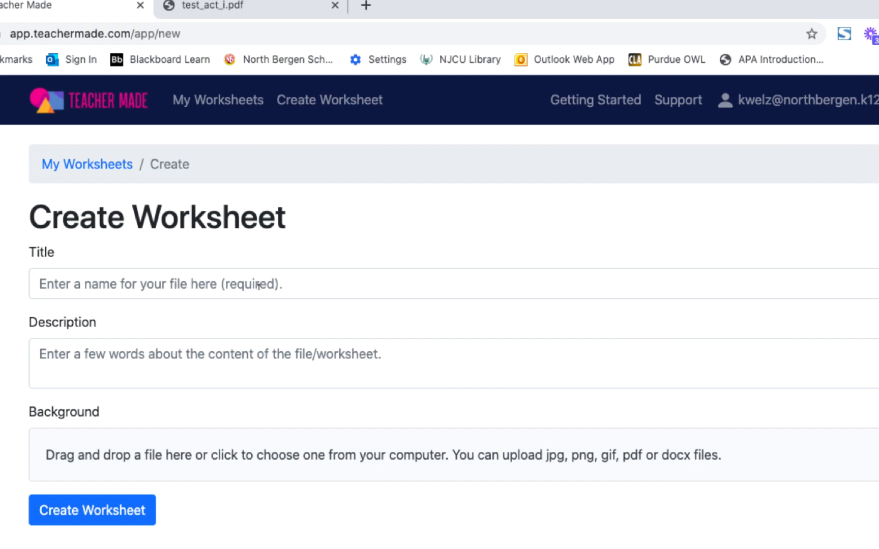
pyautogui.click(303, 287)
pyautogui.write('Crucible: Act 1')
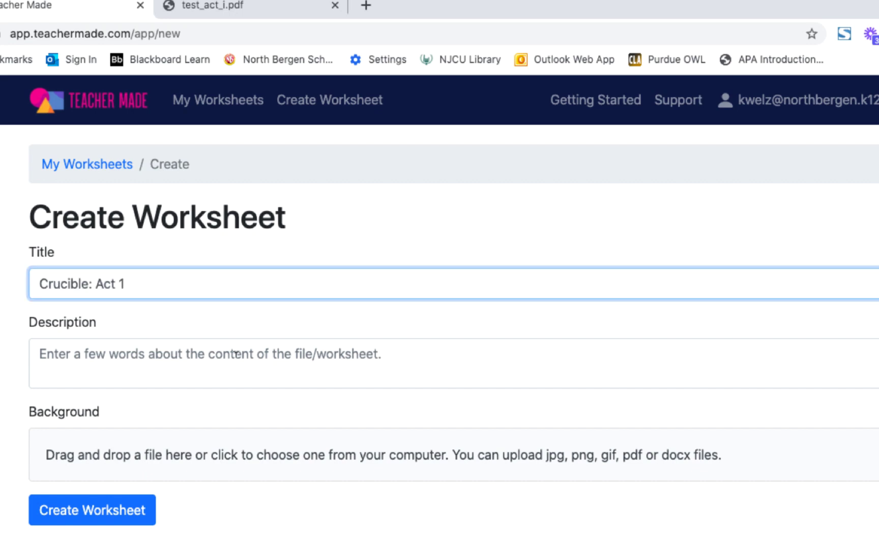
# Add the directions for Parts 1, 2 and 3 as the worksheet description and make the description box taller.
pyautogui.click(236, 355)
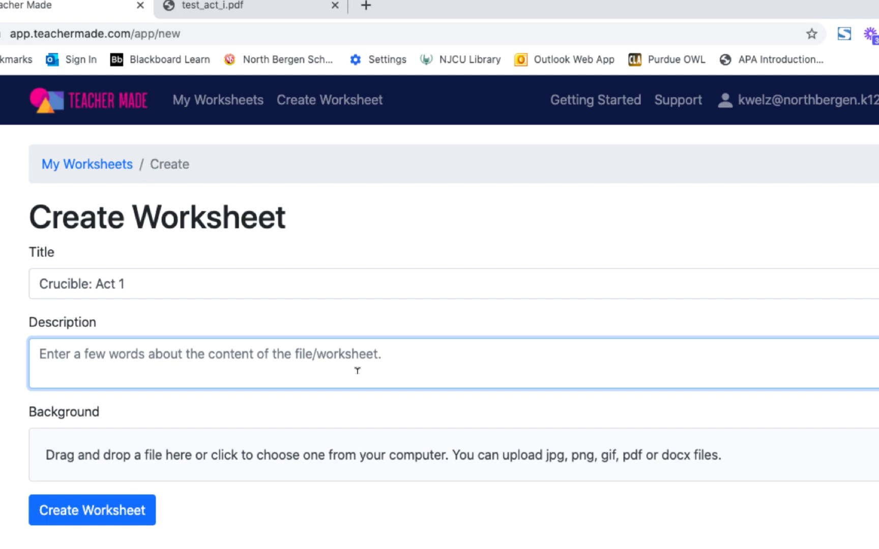
pyautogui.press('super+v')
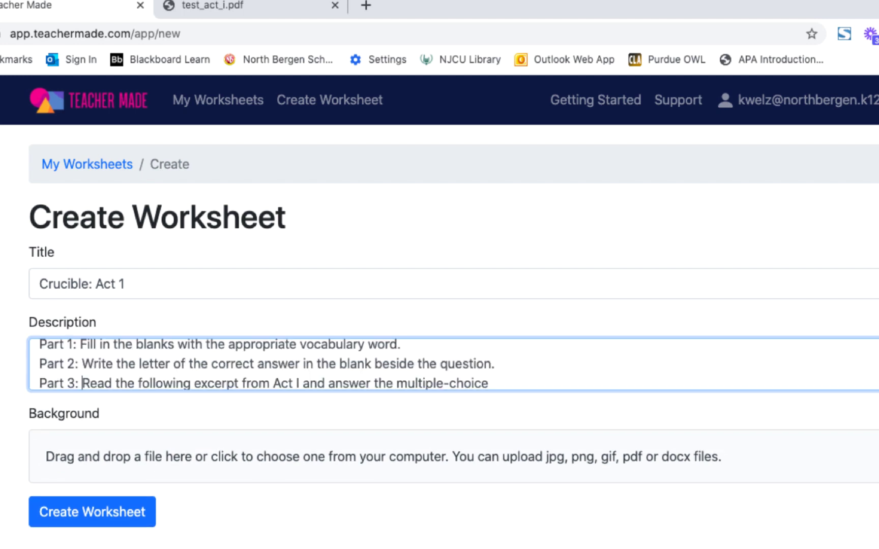
pyautogui.click(515, 379)
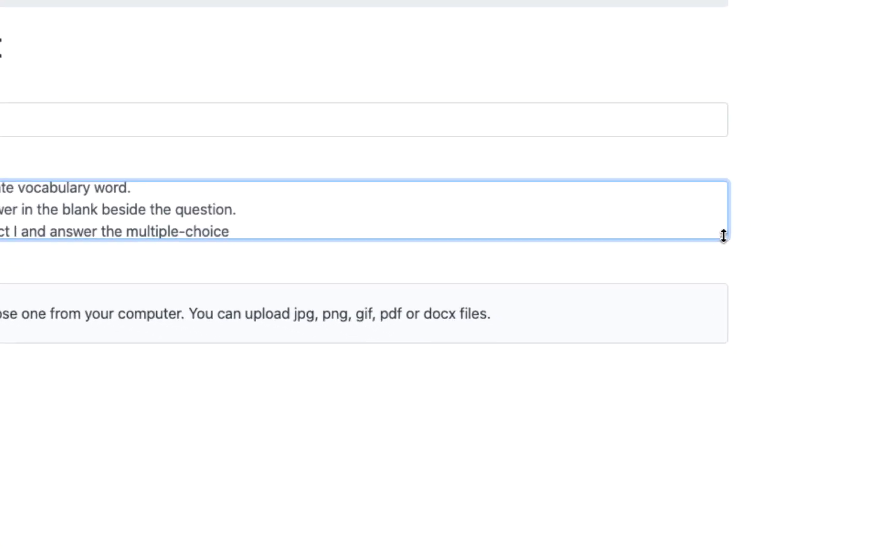
pyautogui.moveTo(723, 235); pyautogui.dragTo(718, 314)
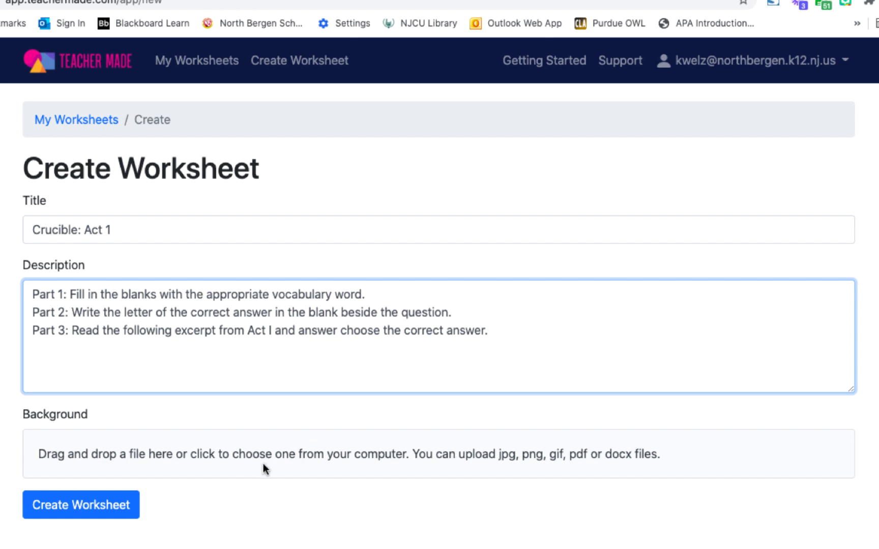
pyautogui.click(198, 453)
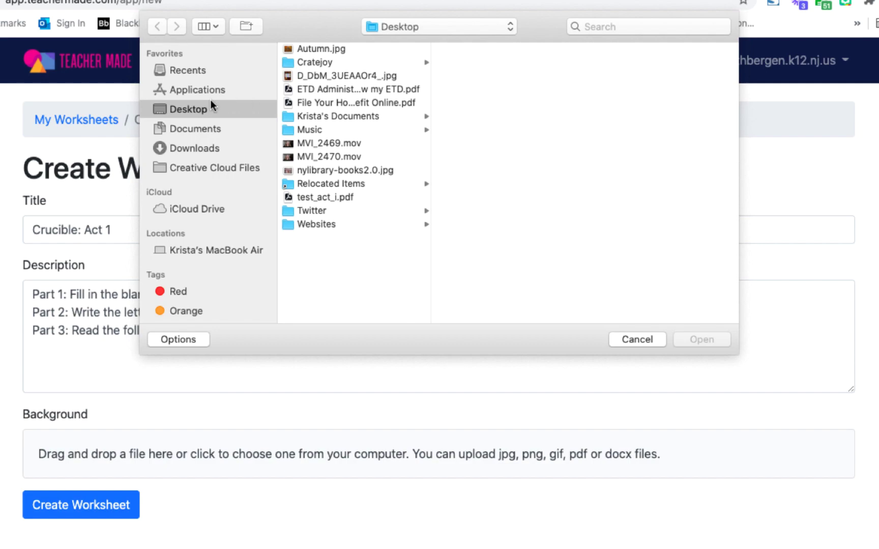
pyautogui.click(622, 340)
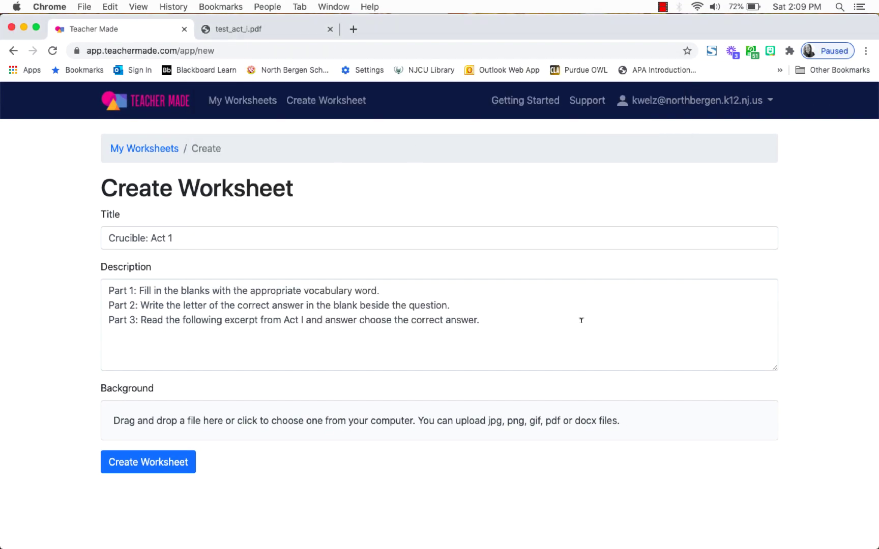
pyautogui.click(288, 28)
pyautogui.scroll(20, 608, 236)
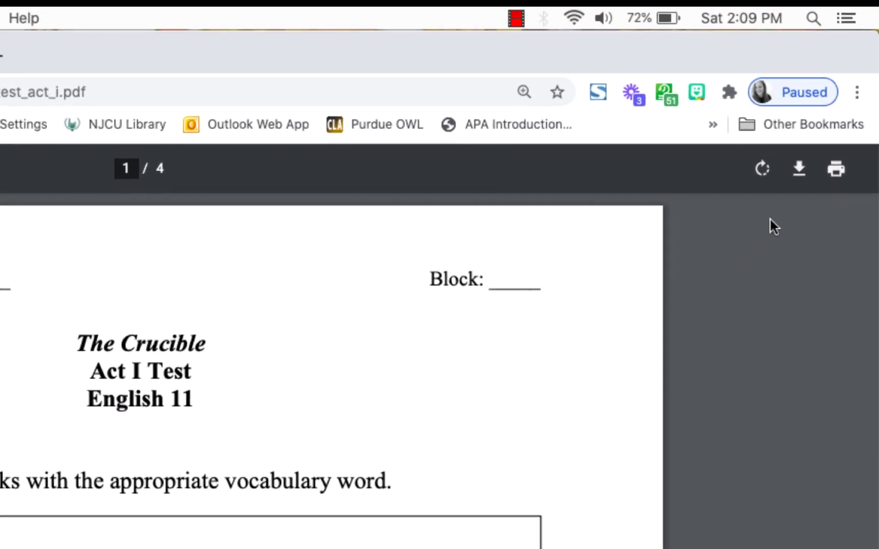
pyautogui.click(799, 170)
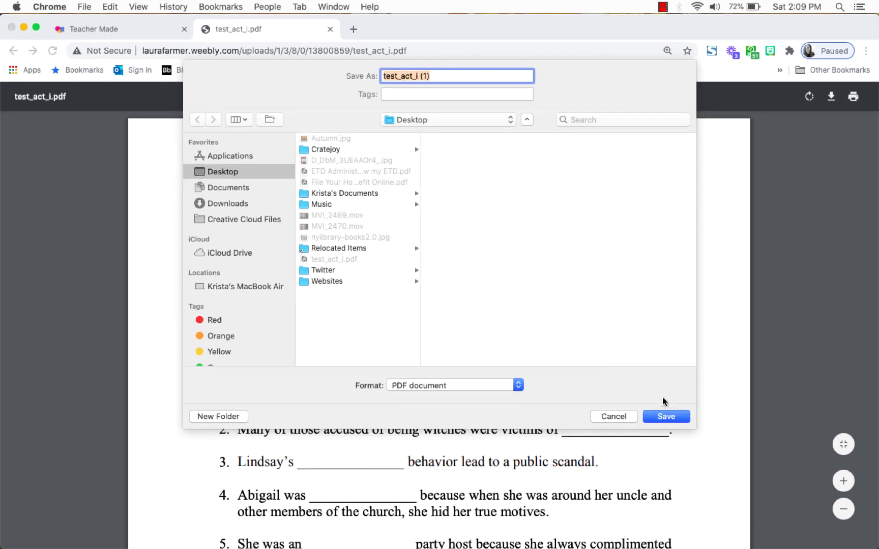
pyautogui.click(613, 415)
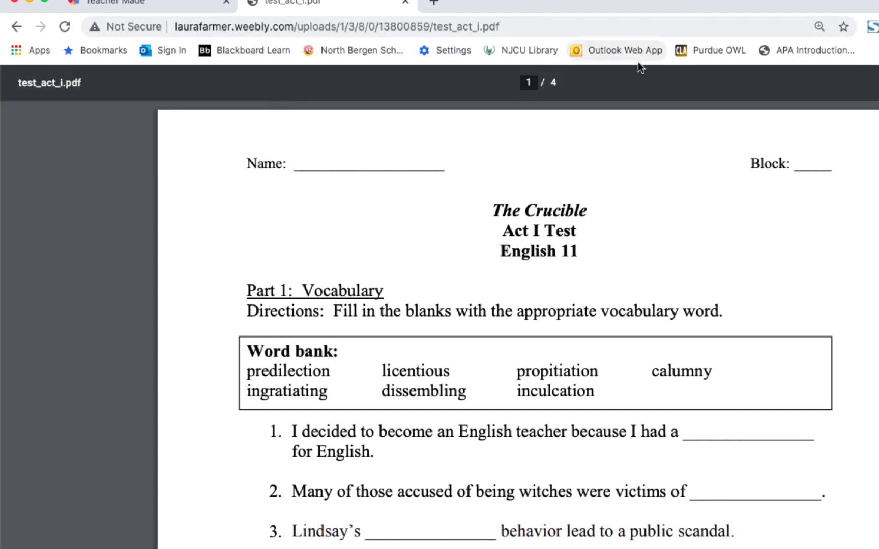
pyautogui.press('super+s')
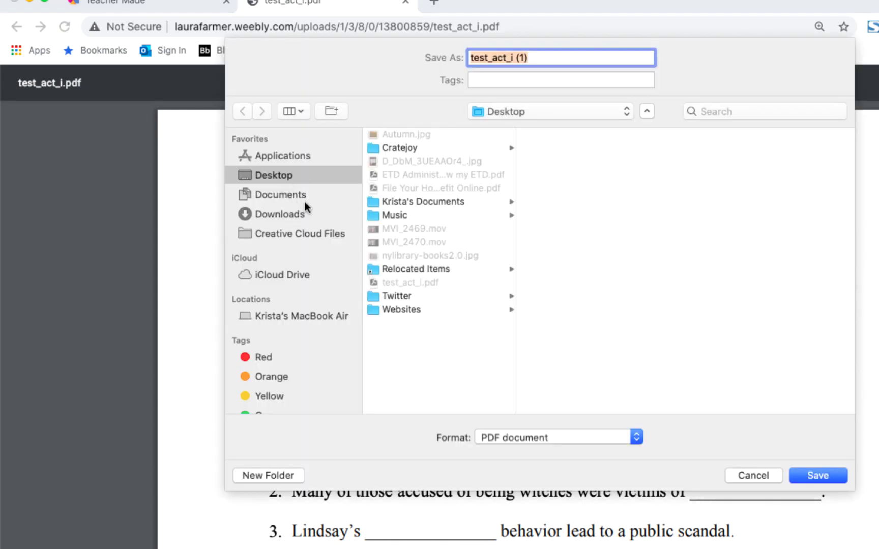
pyautogui.click(745, 477)
pyautogui.click(167, 4)
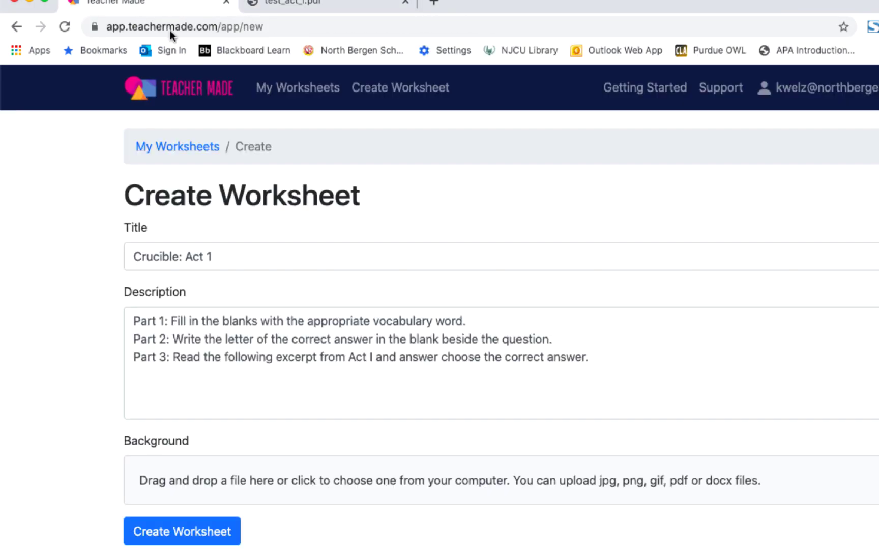
# Upload test_act_i.pdf from the Desktop as the worksheet background.
pyautogui.click(314, 480)
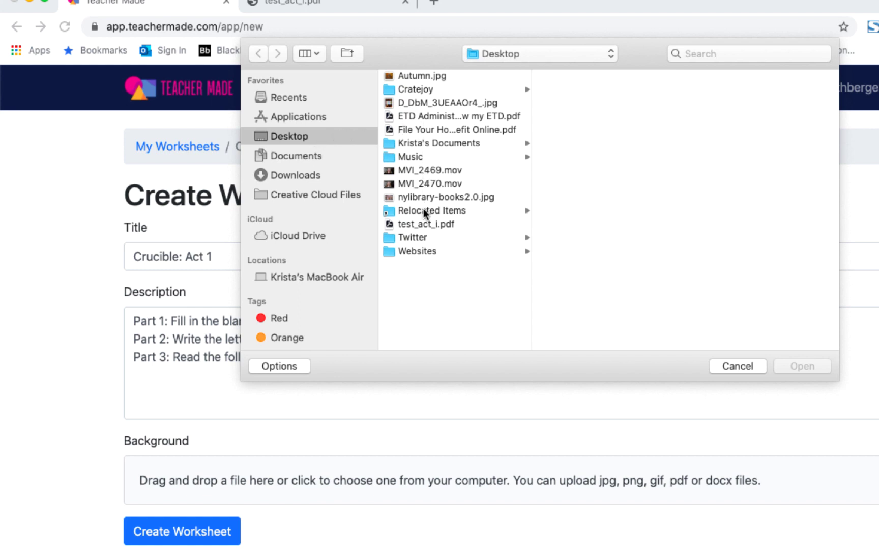
pyautogui.doubleClick(414, 224)
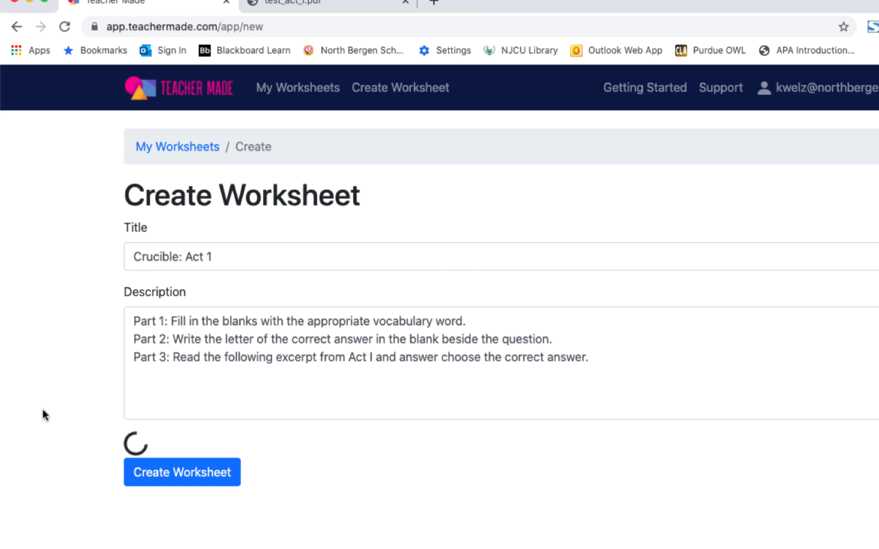
pyautogui.scroll(-1, 43, 450)
pyautogui.scroll(-2, 38, 411)
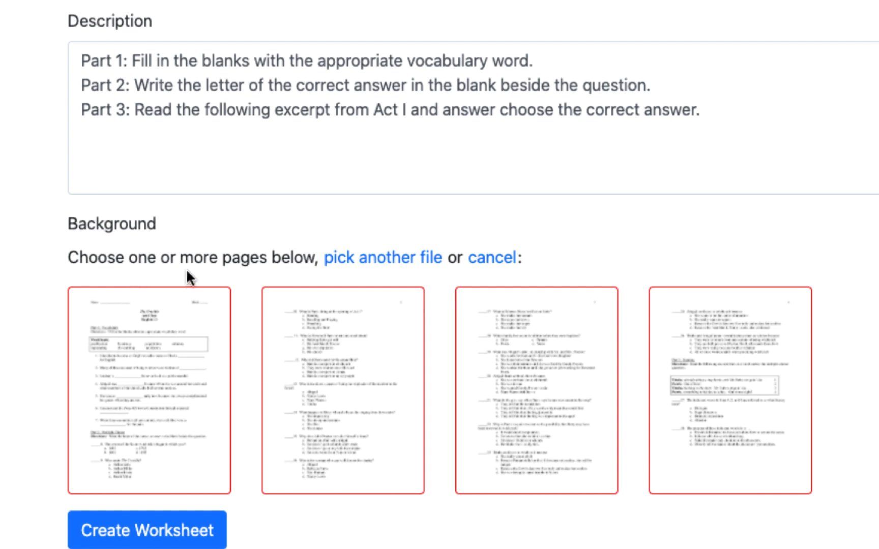
# Deselect all four pages of the uploaded PDF.
pyautogui.click(190, 362)
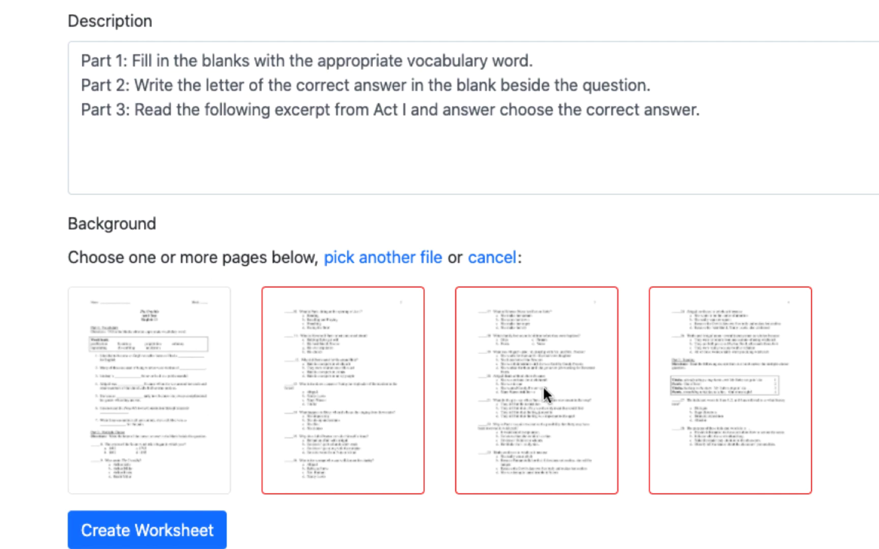
pyautogui.click(719, 390)
pyautogui.click(561, 413)
pyautogui.click(377, 414)
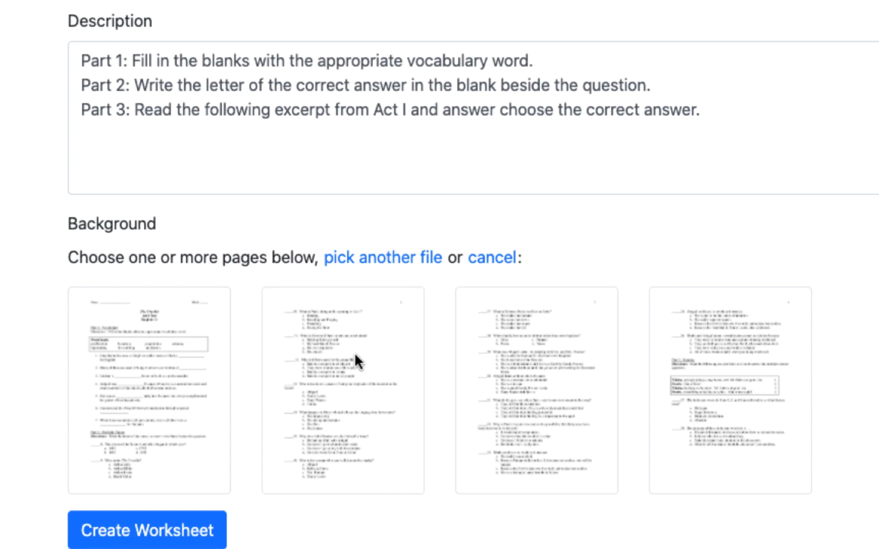
# Select all four pages of the uploaded PDF as background and create the worksheet.
pyautogui.click(138, 374)
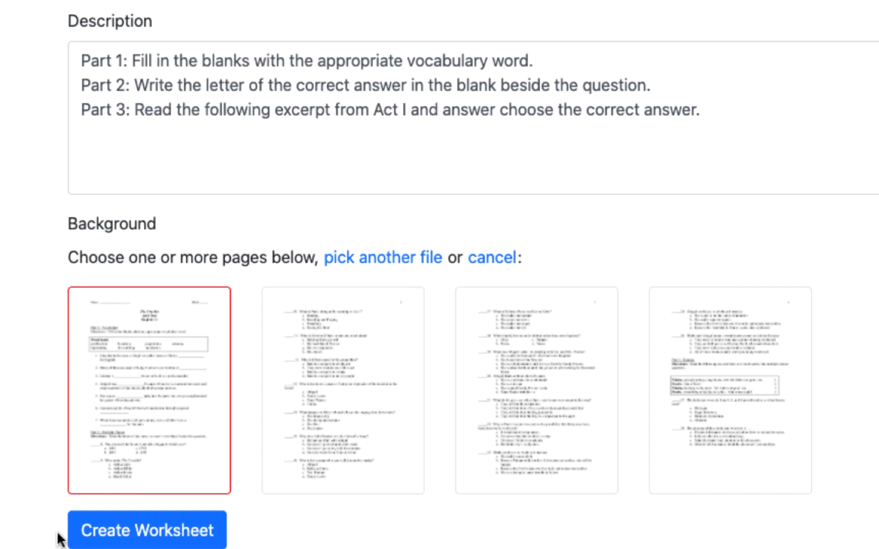
pyautogui.click(561, 398)
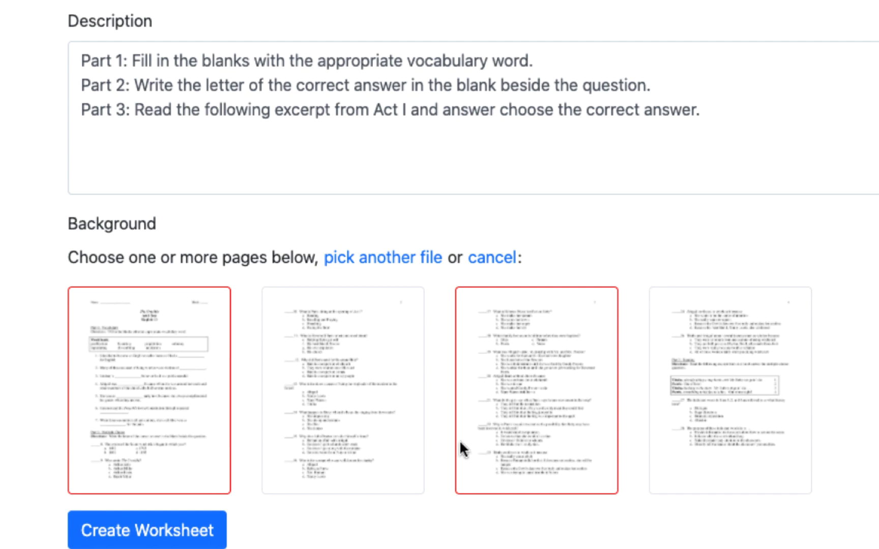
pyautogui.click(341, 401)
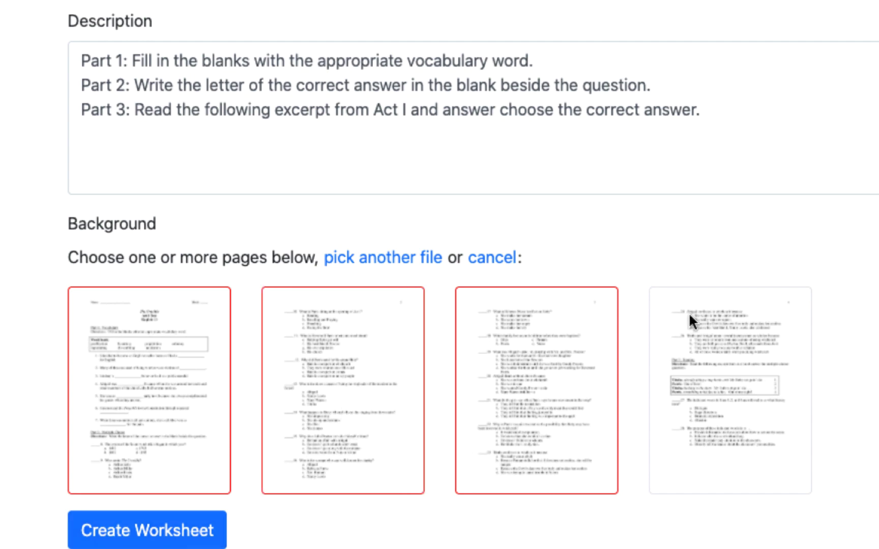
pyautogui.click(722, 336)
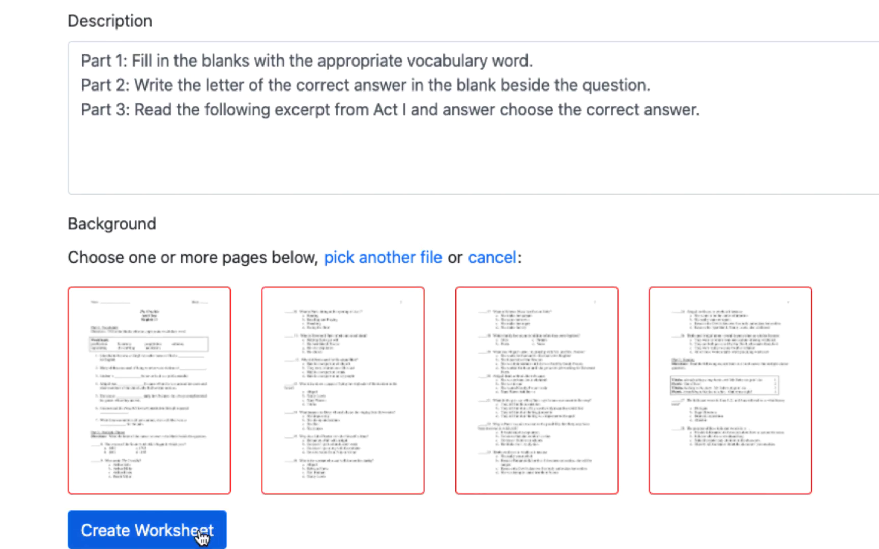
pyautogui.click(206, 538)
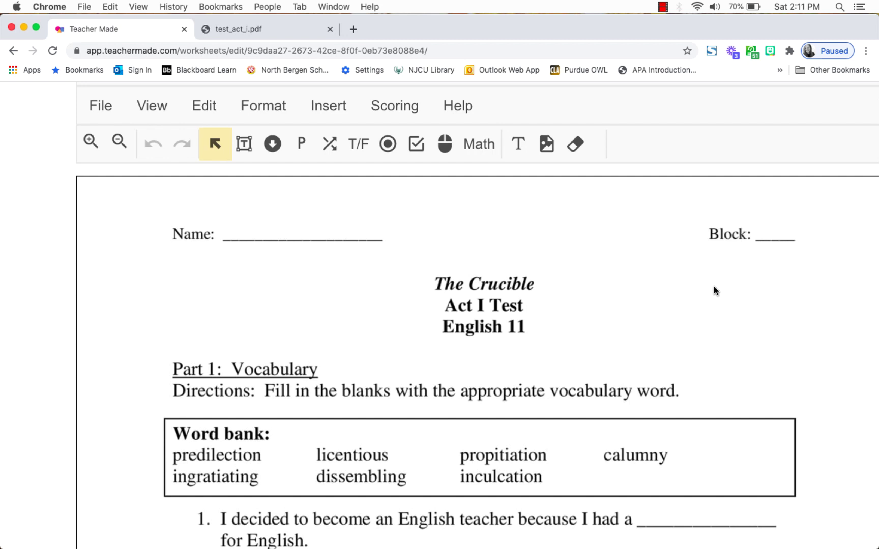
# Draw a short answer field over the blank in vocabulary question 1, spanning the width of the blank line.
pyautogui.scroll(-5, 713, 286)
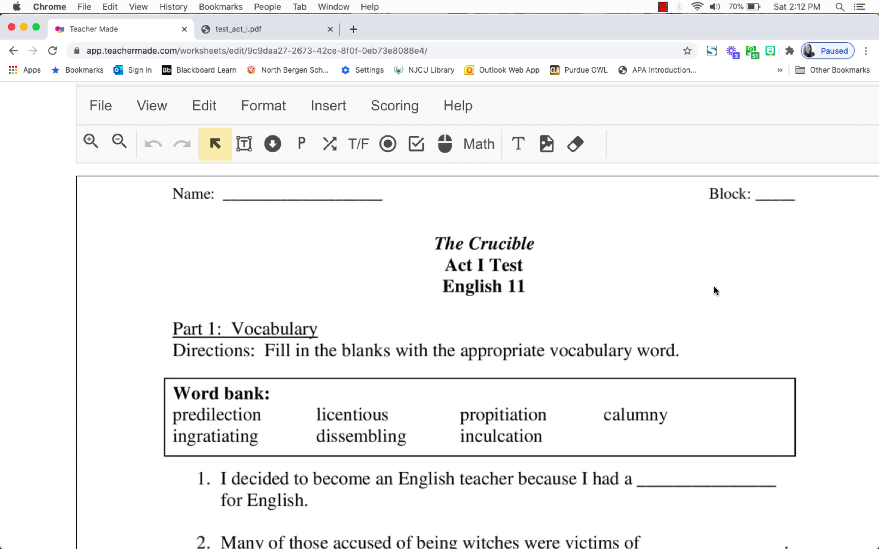
pyautogui.scroll(-1, 713, 286)
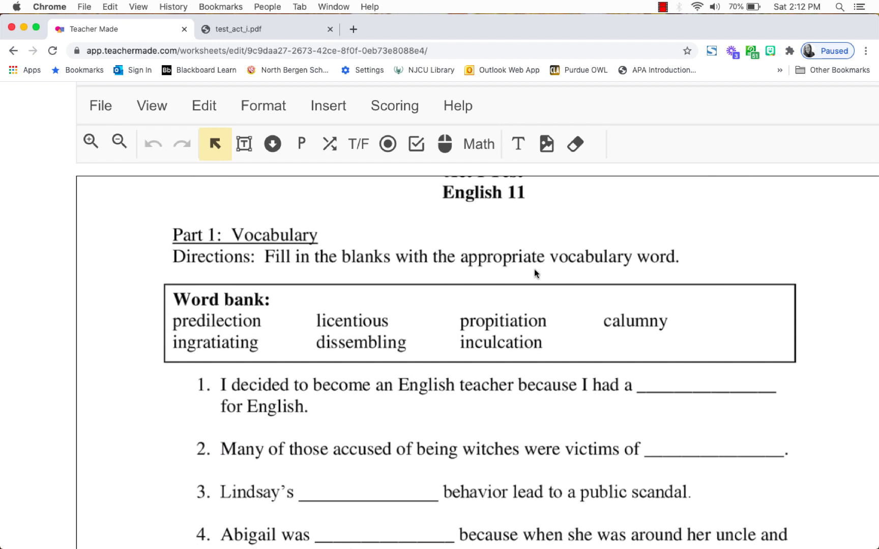
pyautogui.scroll(-2, 606, 313)
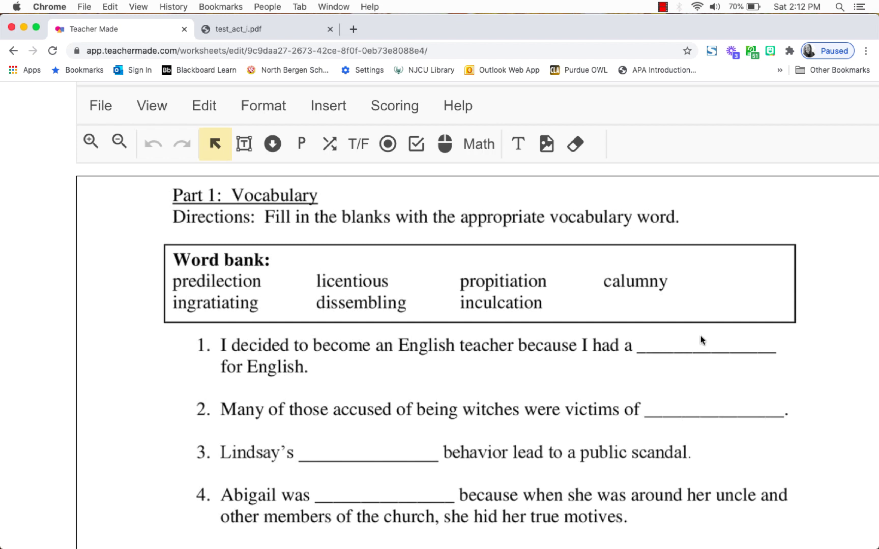
pyautogui.click(244, 144)
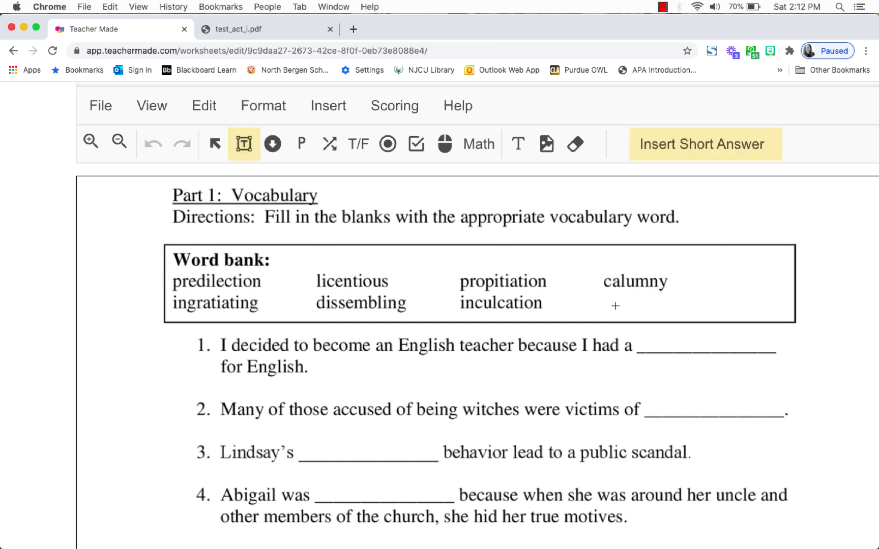
pyautogui.moveTo(635, 328); pyautogui.dragTo(774, 340)
# Format the question 1 short answer field with 14-point black text in the Georgia font.
pyautogui.hscroll(5, 738, 354)
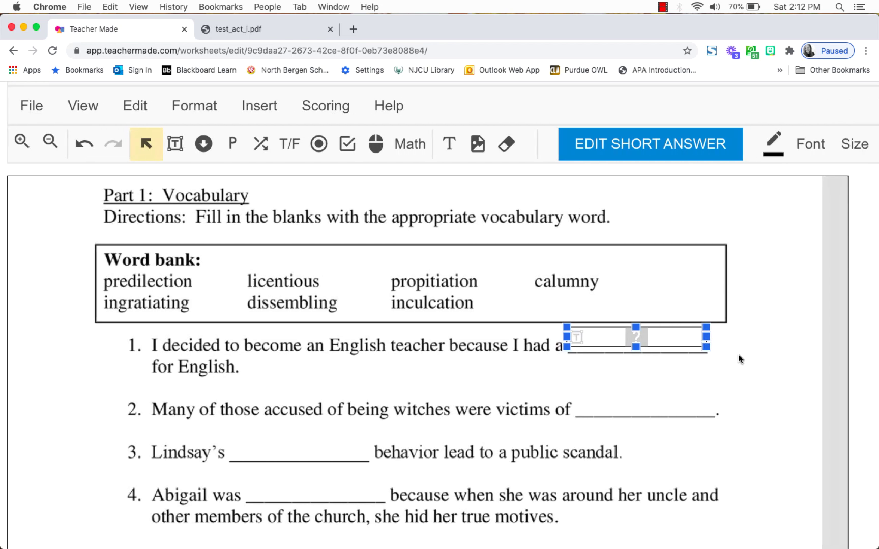
pyautogui.scroll(-2, 737, 355)
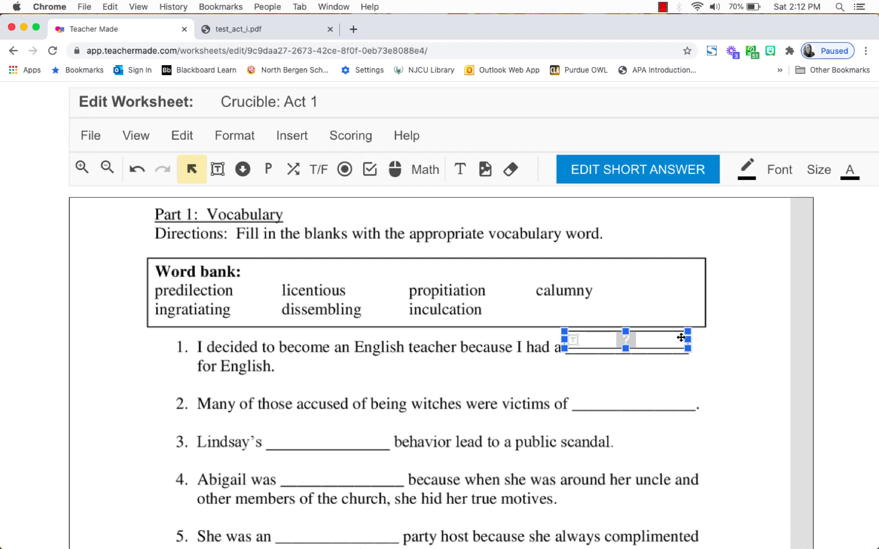
pyautogui.hscroll(3, 758, 194)
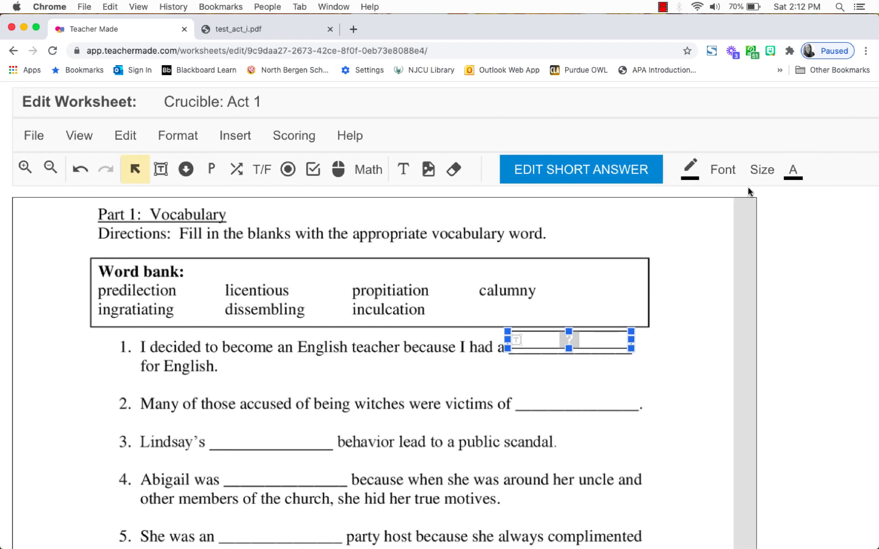
pyautogui.click(765, 172)
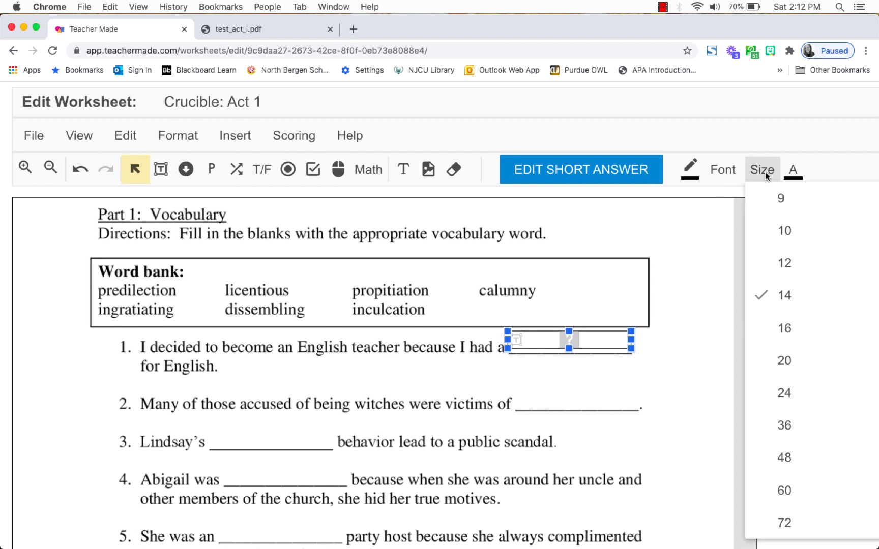
pyautogui.click(787, 295)
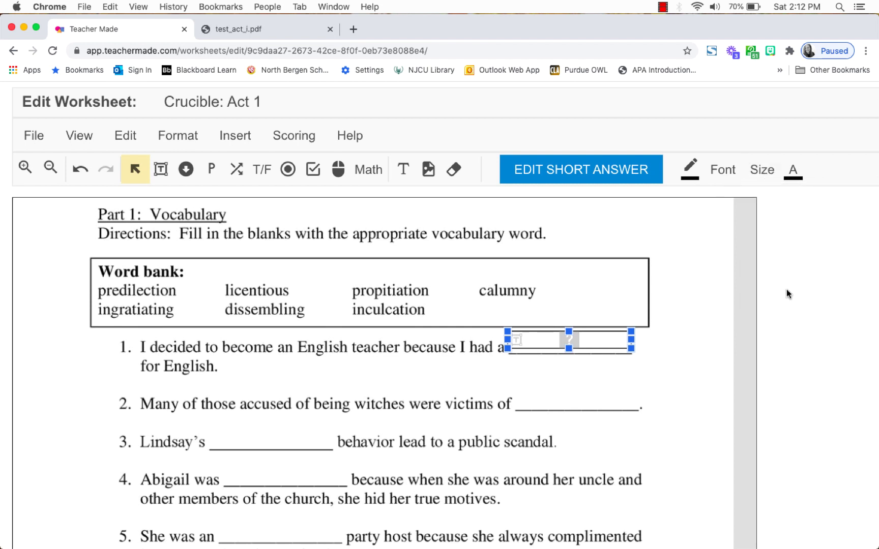
pyautogui.click(792, 171)
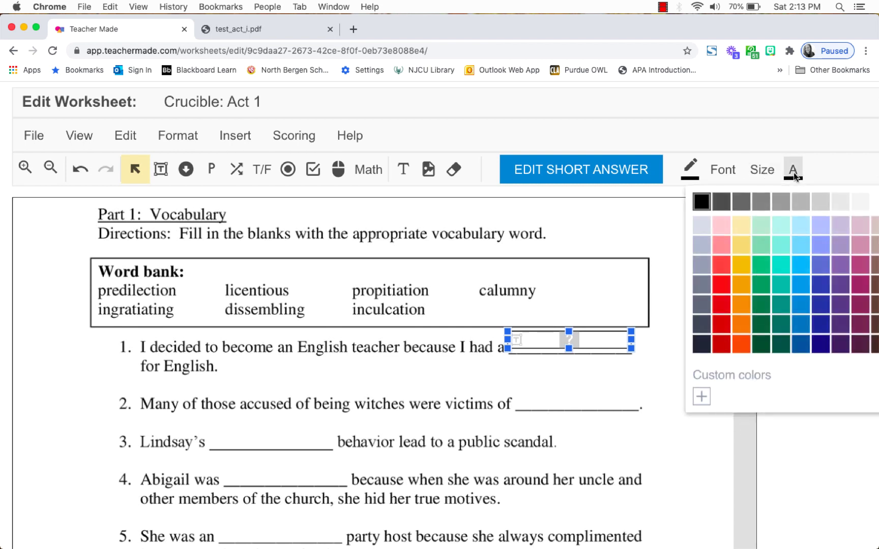
pyautogui.click(703, 203)
pyautogui.click(723, 179)
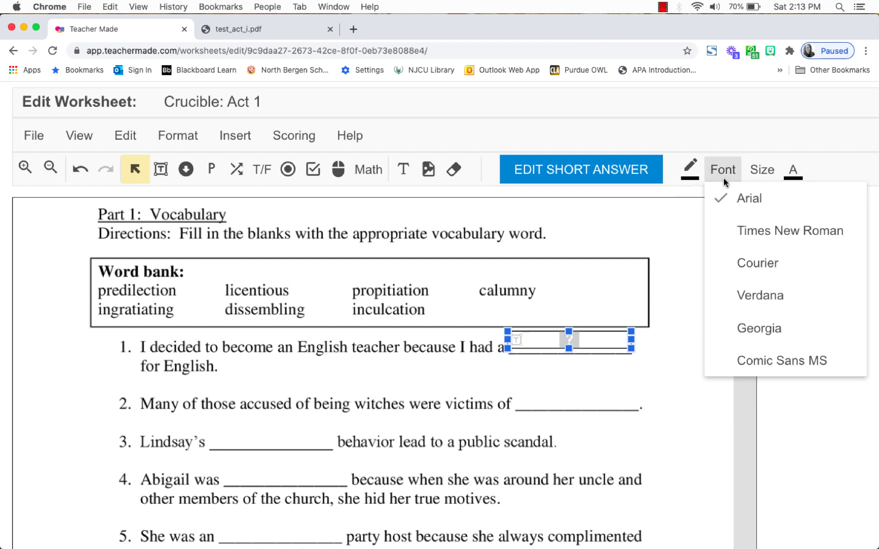
pyautogui.click(759, 329)
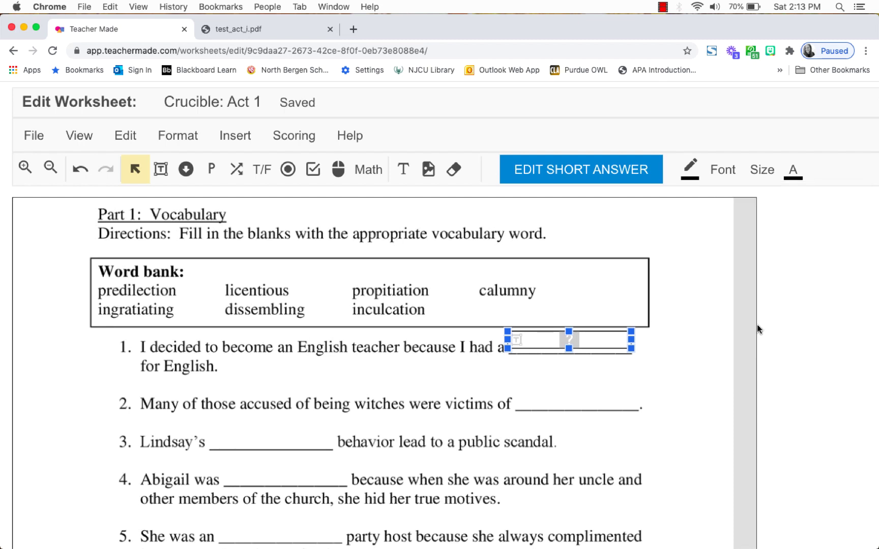
# Make the question 1 field worth 2 points with "predilection" as its correct answer, and save the changes.
pyautogui.doubleClick(537, 340)
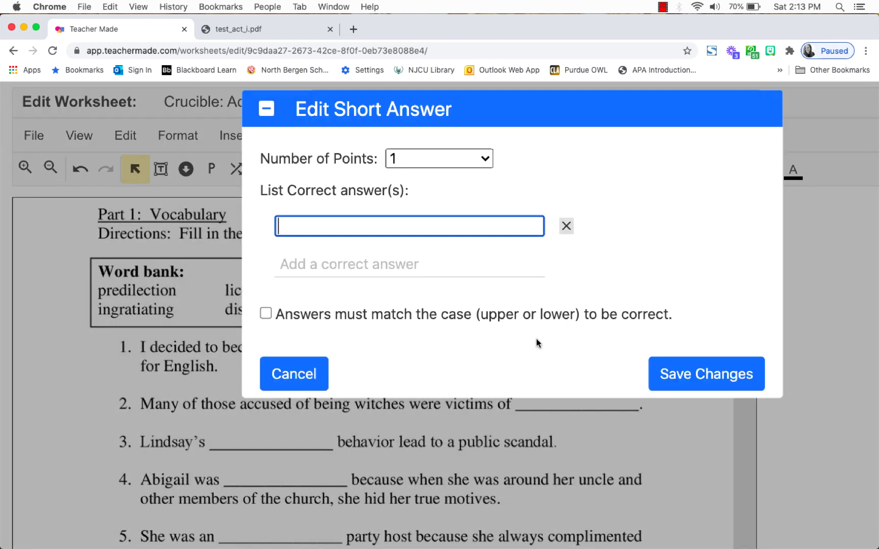
pyautogui.click(322, 358)
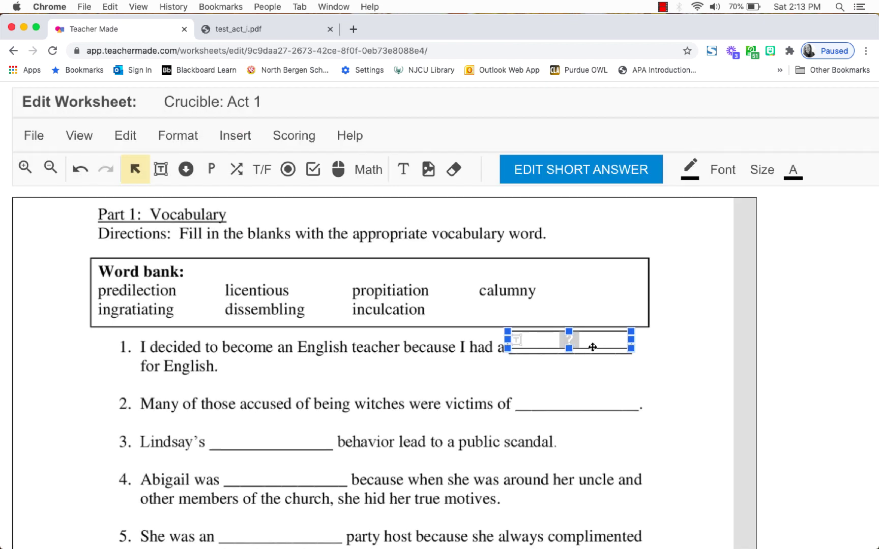
pyautogui.doubleClick(547, 342)
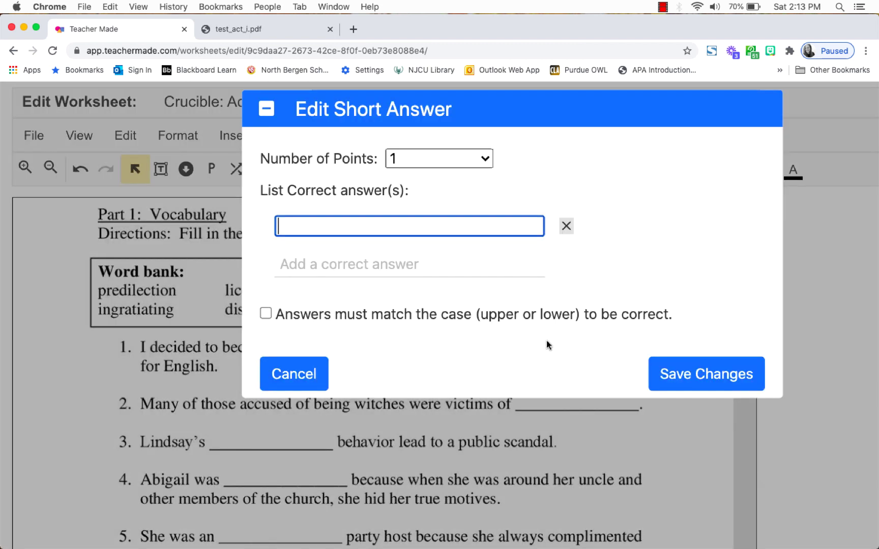
pyautogui.click(484, 161)
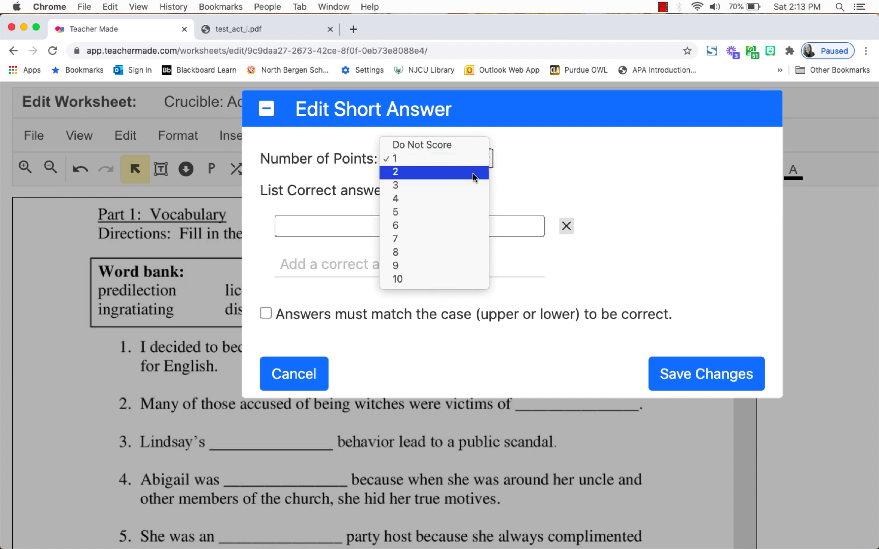
pyautogui.click(472, 173)
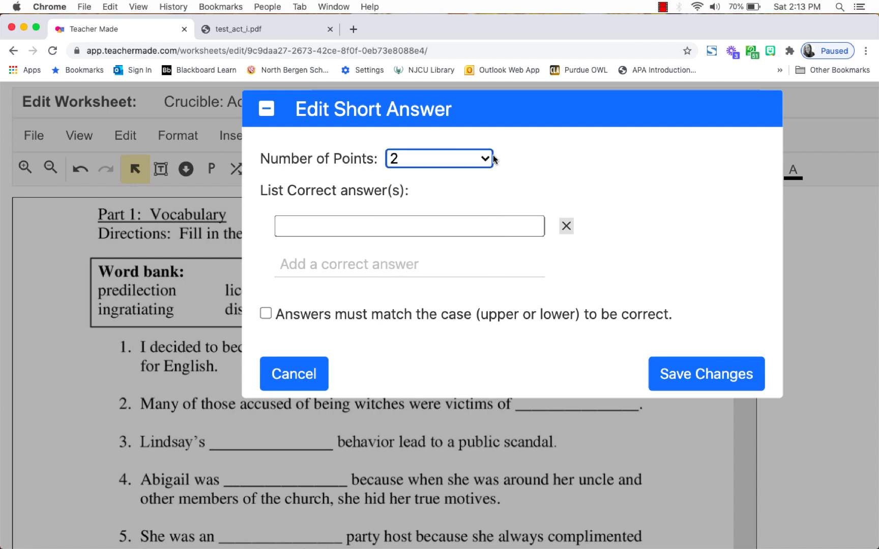
pyautogui.click(418, 231)
pyautogui.write('predilection')
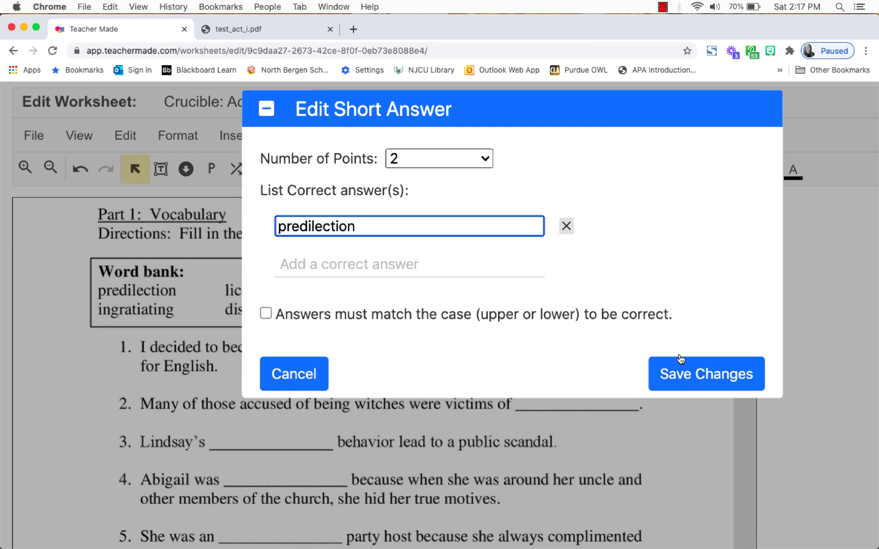
pyautogui.click(691, 373)
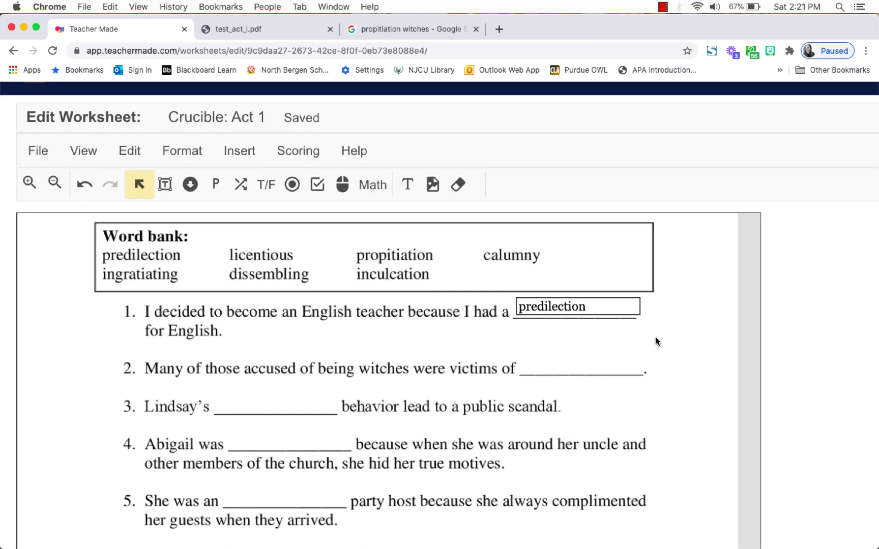
# Duplicate the question 1 answer field and place the copy over the blank in question 2.
pyautogui.click(546, 300)
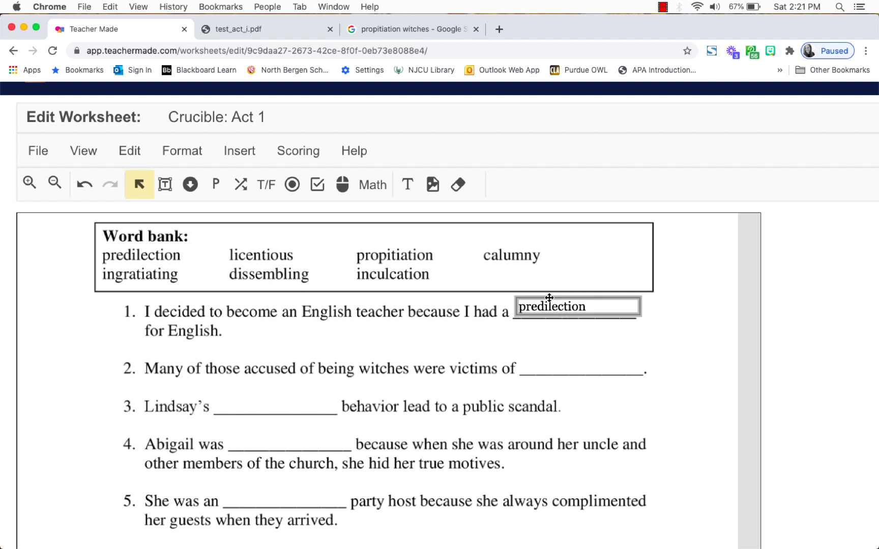
pyautogui.click(597, 314)
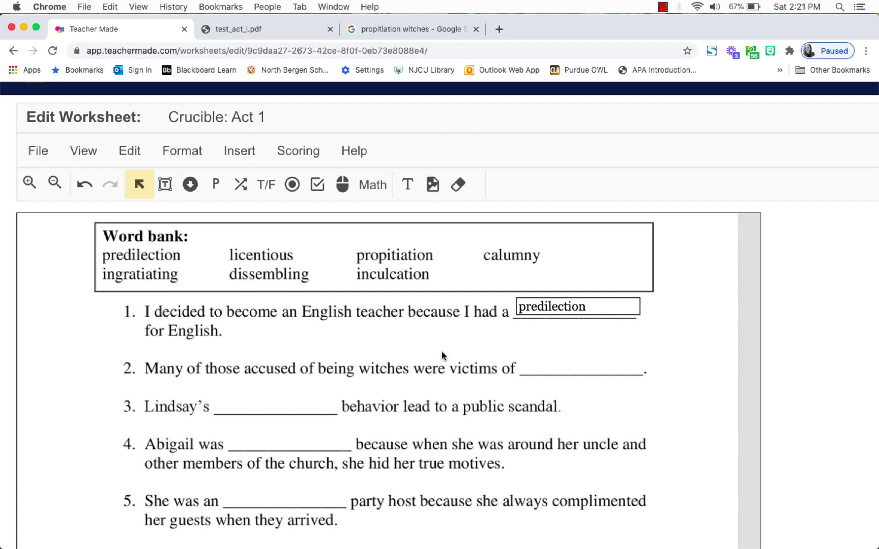
pyautogui.click(569, 300)
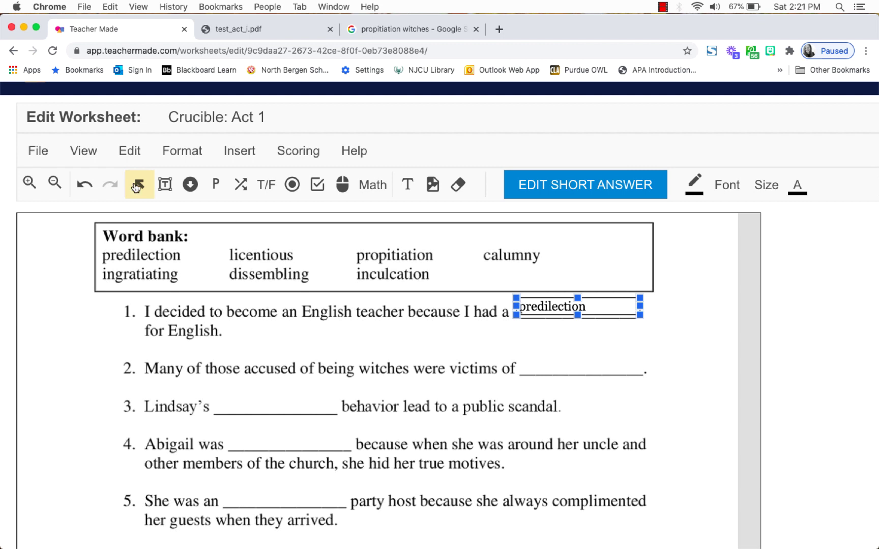
pyautogui.click(122, 157)
pyautogui.click(155, 287)
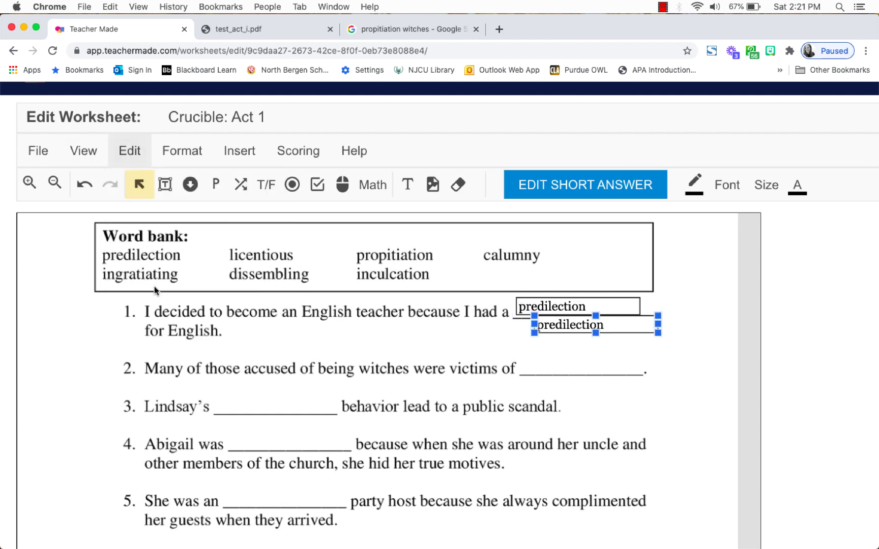
pyautogui.moveTo(568, 318); pyautogui.dragTo(556, 356)
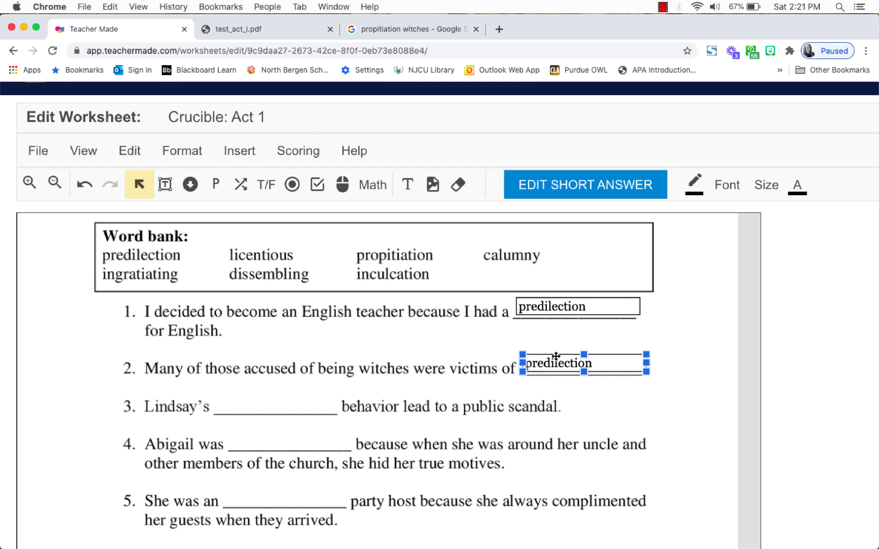
# Replace the correct answer of the question 2 field with "calumny" and save the changes.
pyautogui.doubleClick(561, 364)
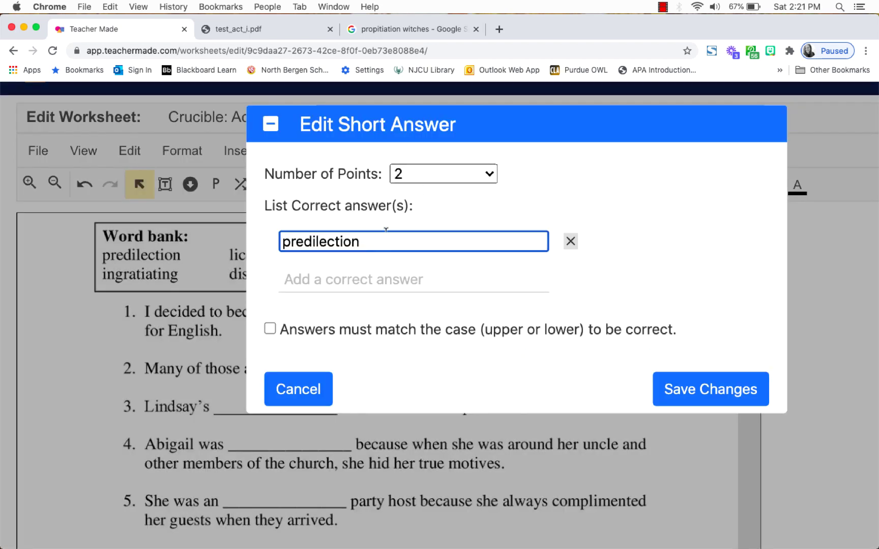
pyautogui.click(370, 239)
pyautogui.moveTo(360, 239); pyautogui.dragTo(281, 238)
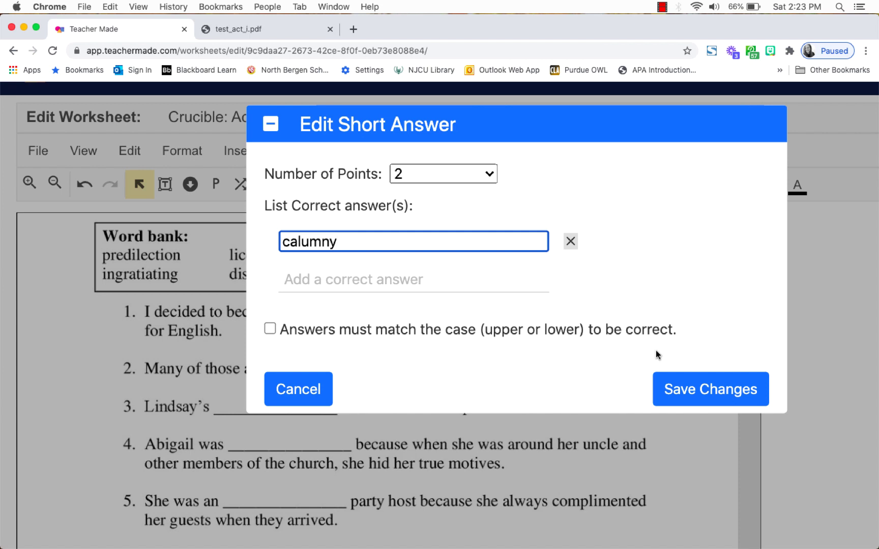
pyautogui.click(715, 402)
# Duplicate the question 2 answer field and place the copy over the blank in question 3, leaving its answer settings unedited.
pyautogui.scroll(-1, 581, 421)
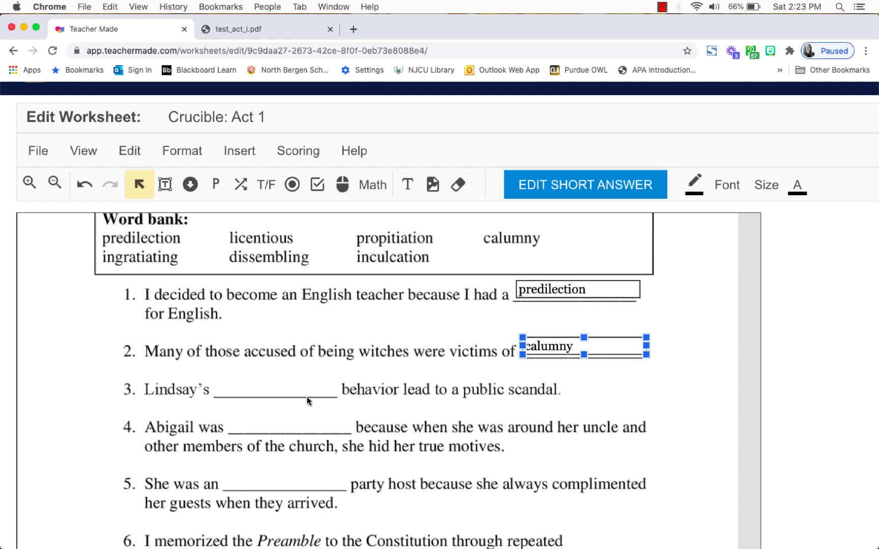
pyautogui.click(541, 335)
pyautogui.click(541, 335)
pyautogui.click(125, 155)
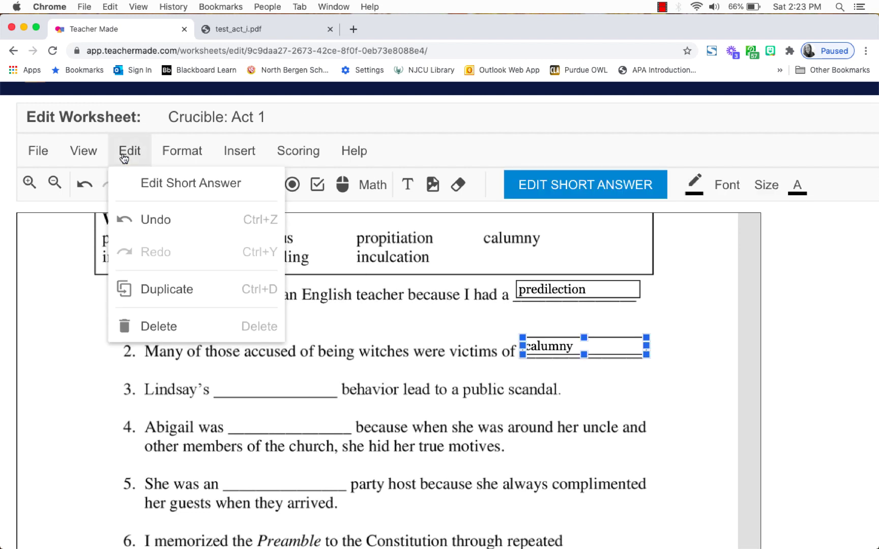
pyautogui.click(153, 289)
pyautogui.moveTo(568, 372); pyautogui.dragTo(238, 393)
pyautogui.doubleClick(247, 386)
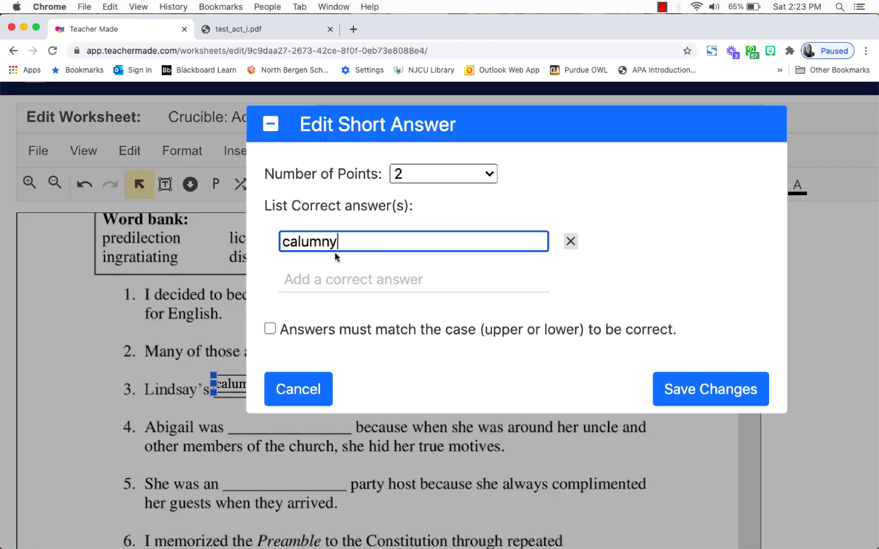
pyautogui.click(305, 400)
# Draw a short answer field over the blank beside multiple-choice question 8, spanning the width of the blank line.
pyautogui.scroll(-6, 334, 456)
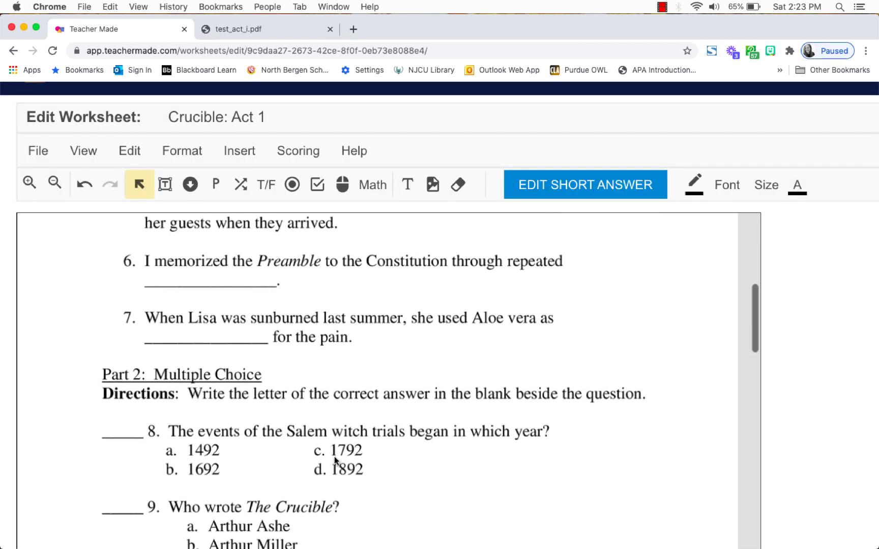
pyautogui.scroll(-5, 334, 456)
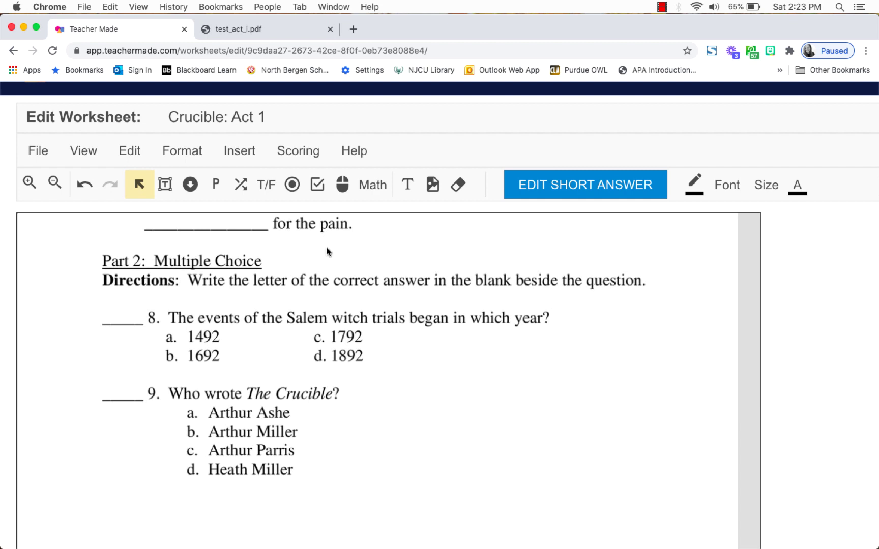
pyautogui.click(165, 184)
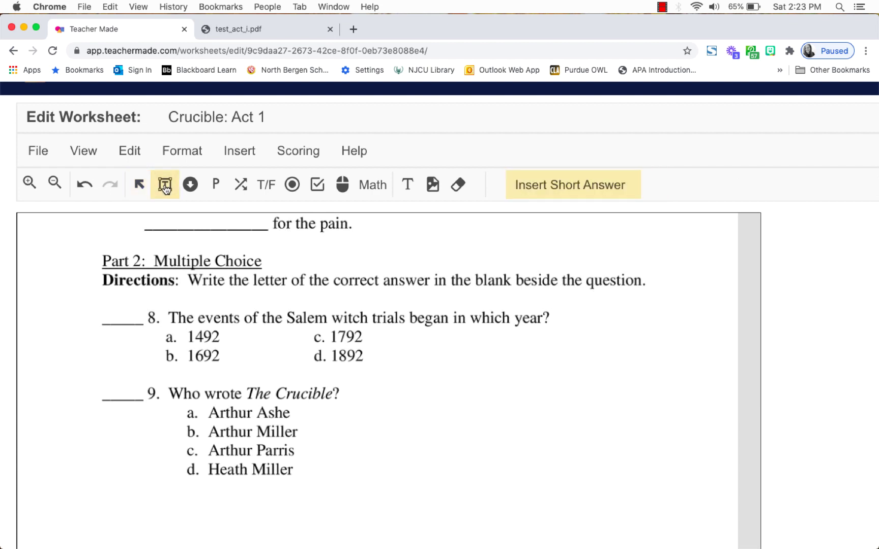
pyautogui.click(97, 305)
pyautogui.moveTo(118, 309); pyautogui.dragTo(145, 311)
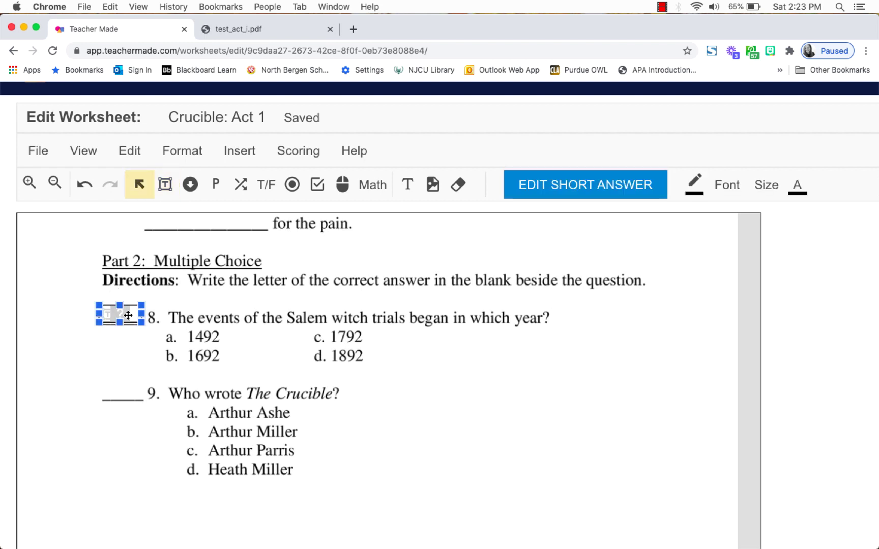
# Set the points for the question 8 short answer field to 3.
pyautogui.doubleClick(128, 316)
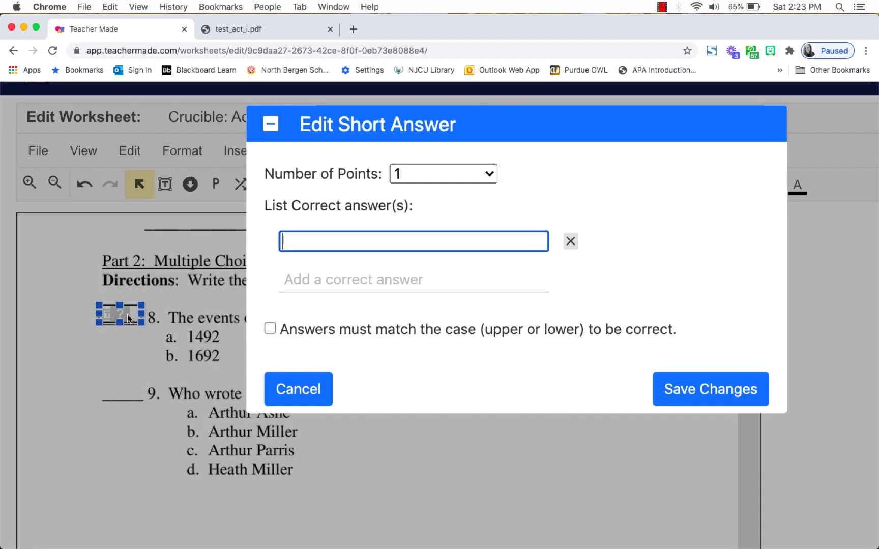
pyautogui.click(417, 174)
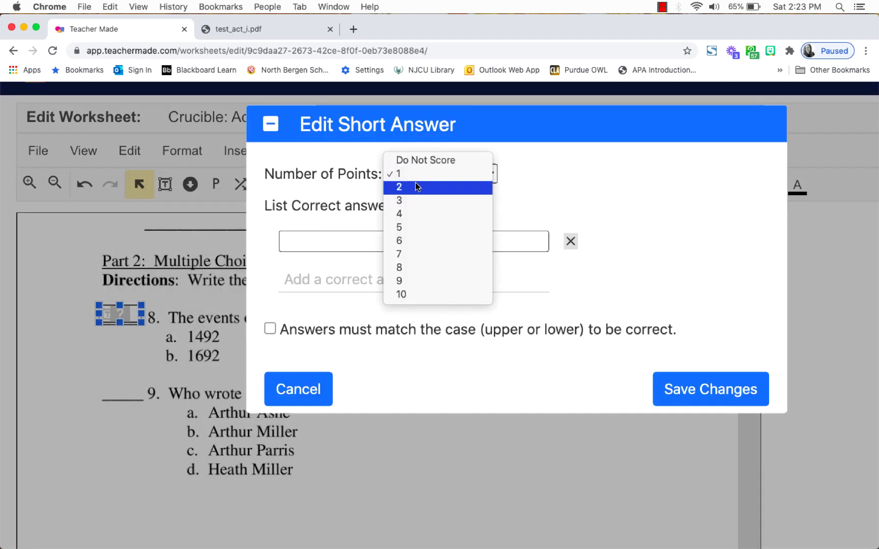
pyautogui.click(413, 199)
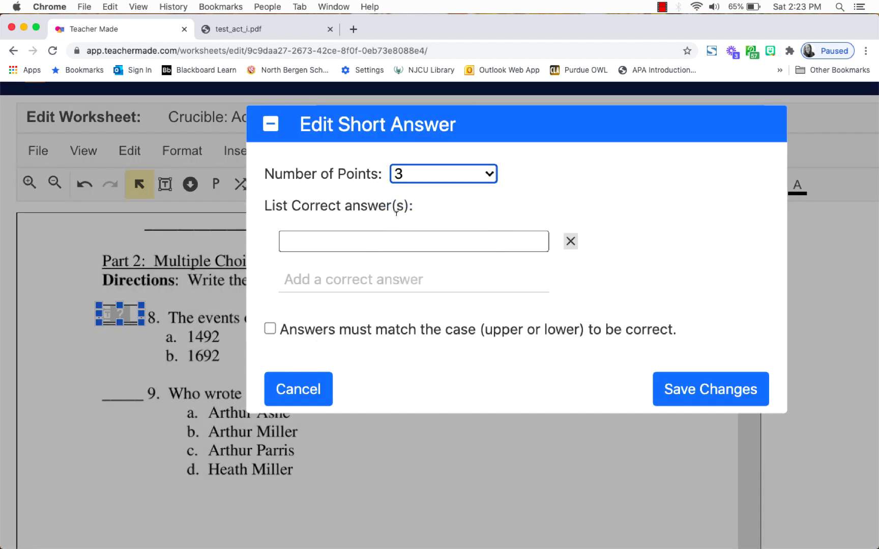
# List "a", "A", "a." and "A." as correct answers for the question 8 field and save the changes.
pyautogui.click(346, 243)
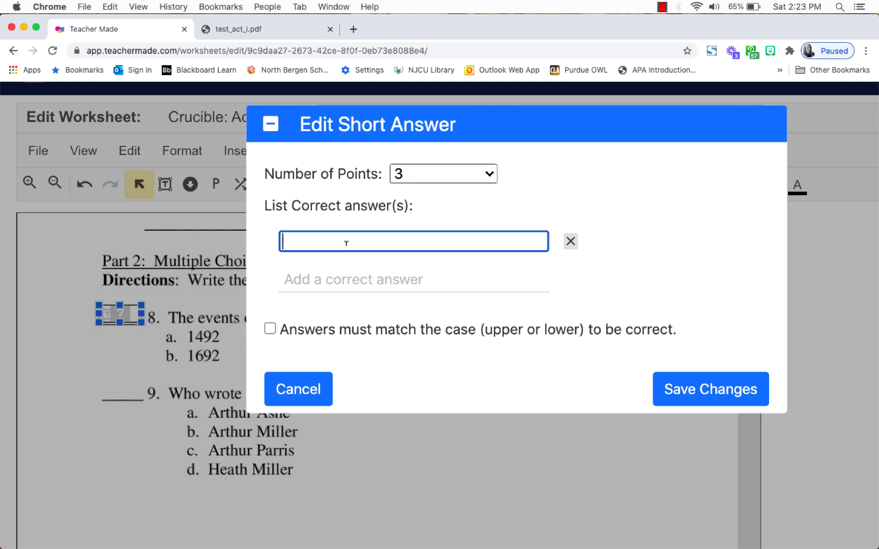
pyautogui.write('a')
pyautogui.click(311, 279)
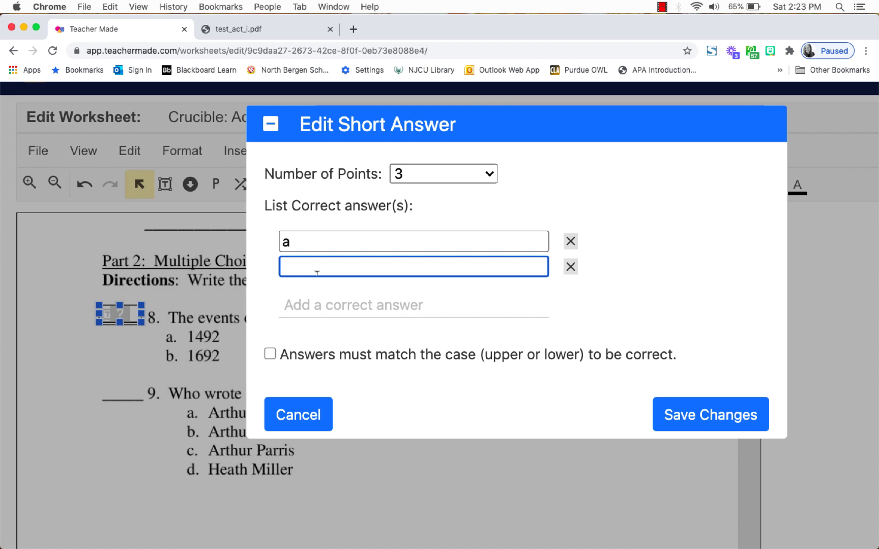
pyautogui.write('A')
pyautogui.click(302, 303)
pyautogui.write('a')
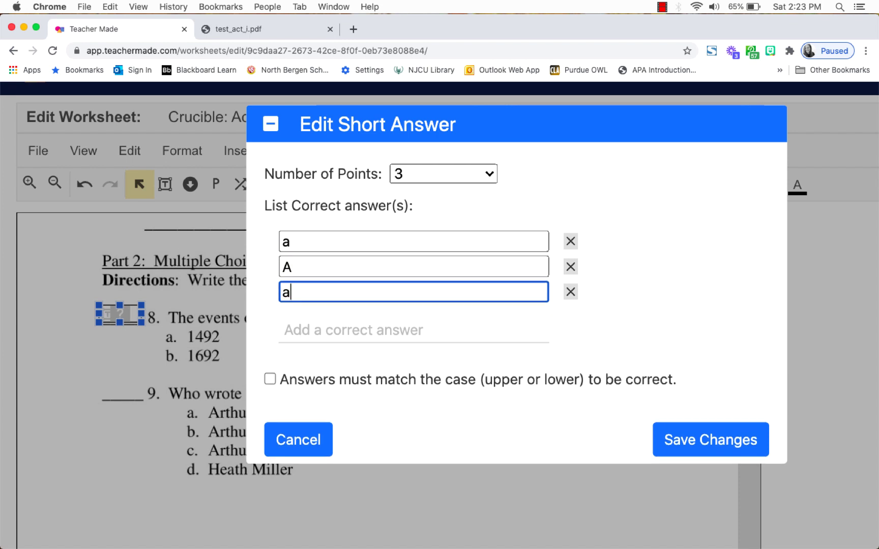
pyautogui.write('.')
pyautogui.click(298, 328)
pyautogui.write('A.')
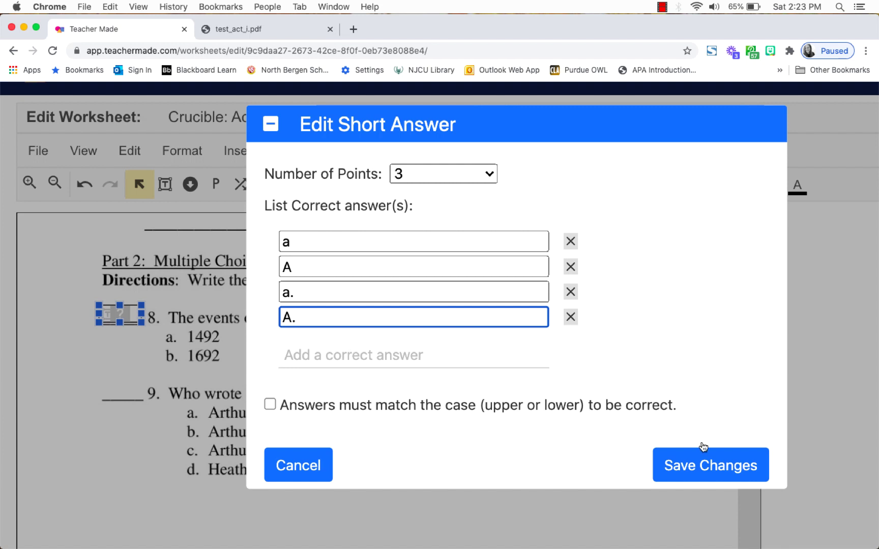
pyautogui.click(692, 467)
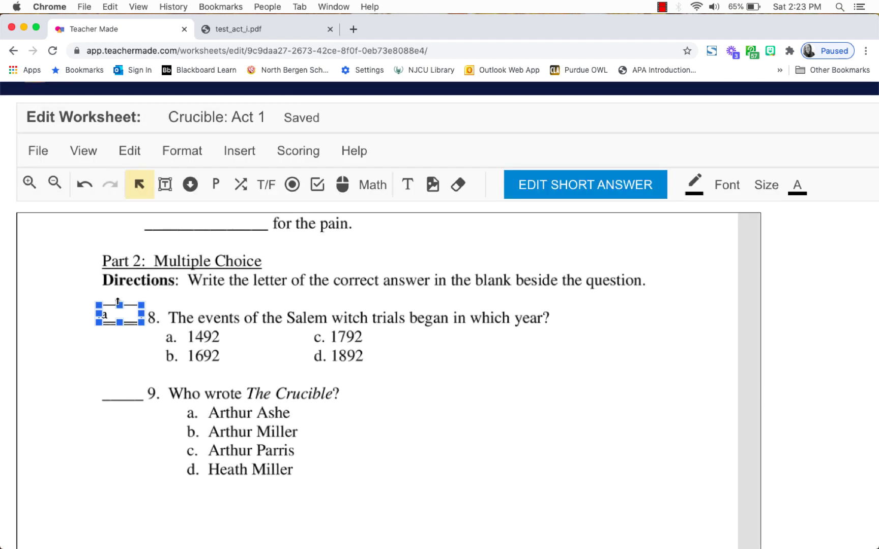
# Duplicate the question 8 answer field and place the copy over the blank beside question 9 at its original size.
pyautogui.click(127, 150)
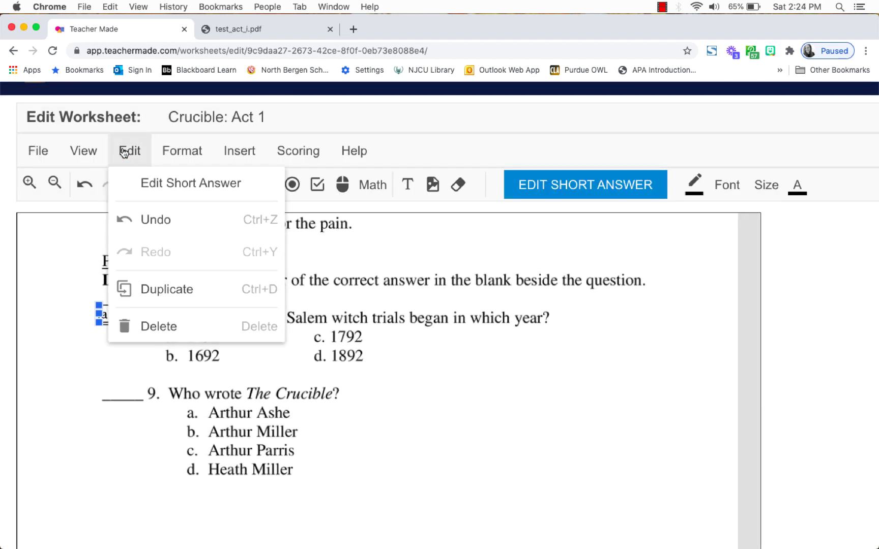
pyautogui.click(143, 290)
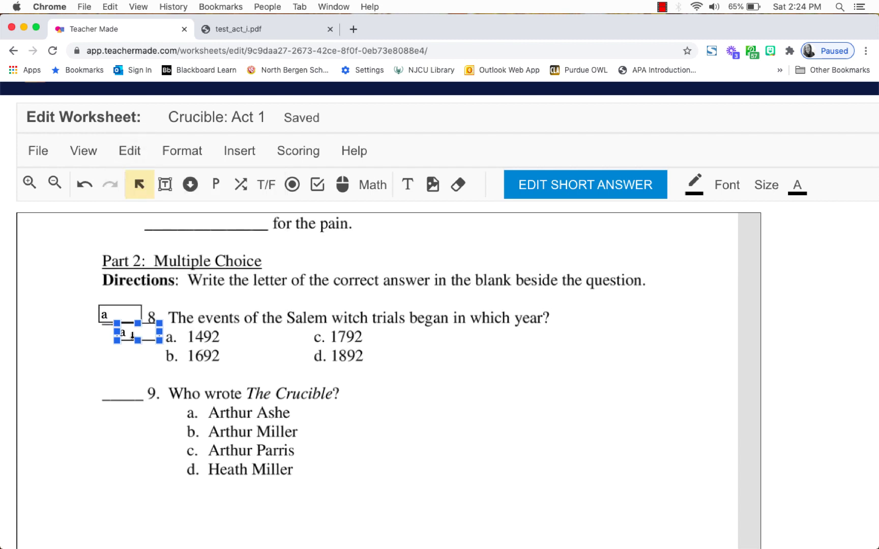
pyautogui.moveTo(136, 339); pyautogui.dragTo(137, 365)
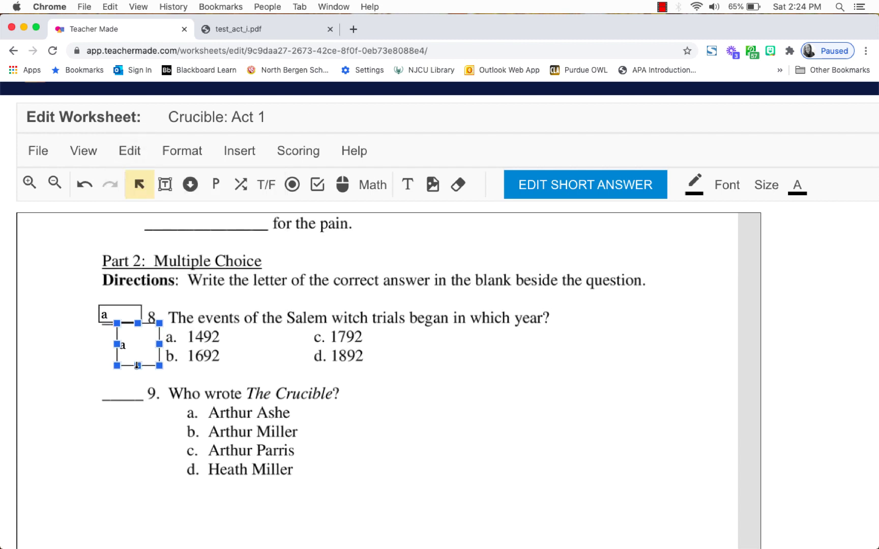
pyautogui.press('super+z')
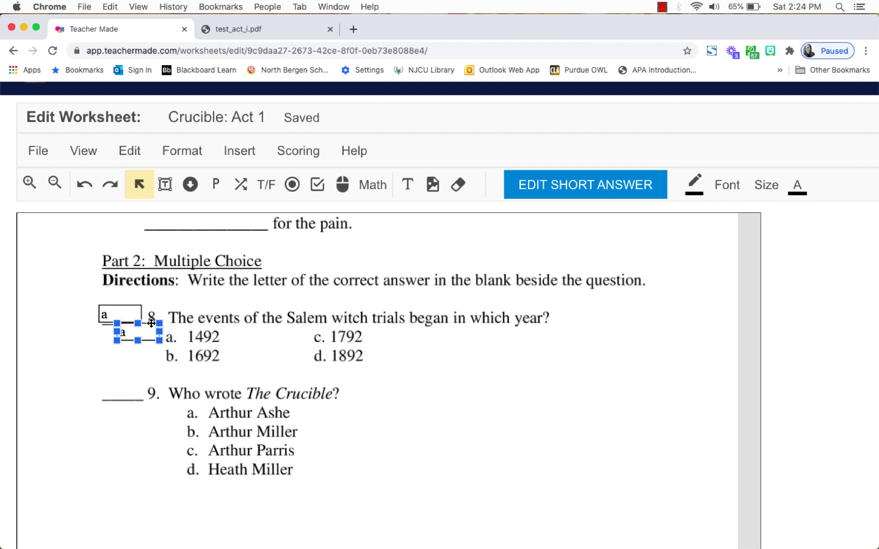
pyautogui.moveTo(151, 323); pyautogui.dragTo(133, 380)
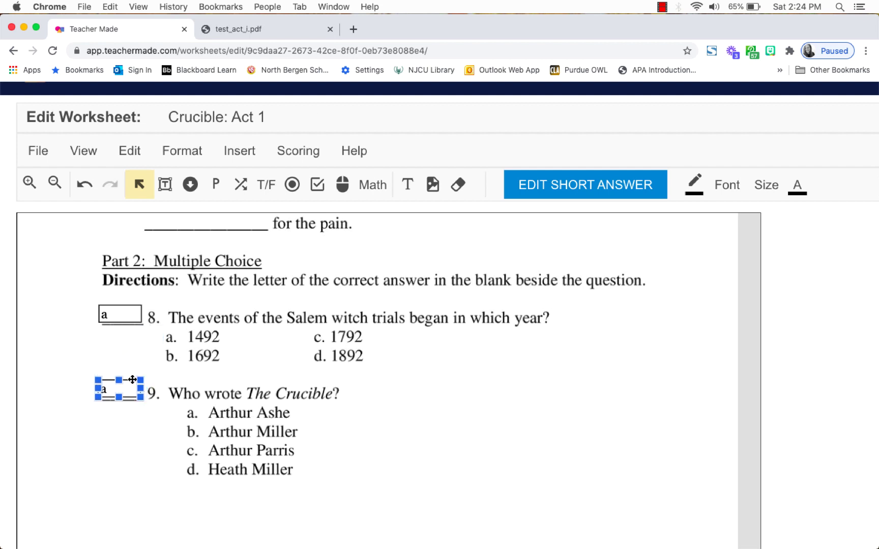
# Replace the correct answers of the question 9 field with "c", "C", "c." and "C." and save the changes.
pyautogui.doubleClick(130, 391)
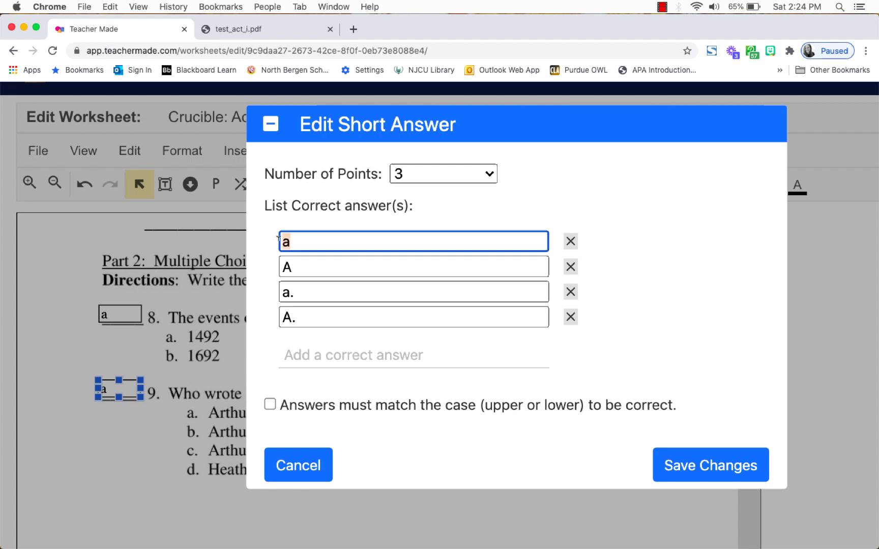
pyautogui.write('c')
pyautogui.press('Tab')
pyautogui.write('C')
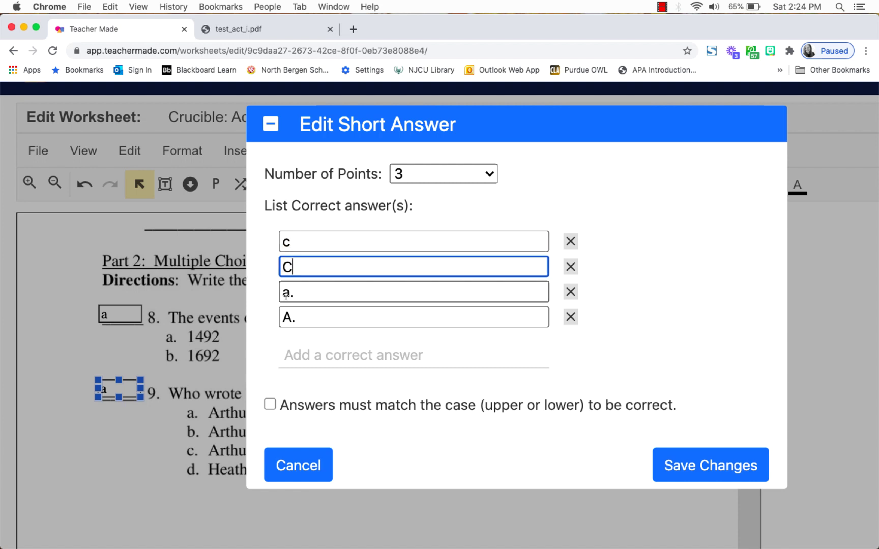
pyautogui.press('Tab')
pyautogui.write('c.')
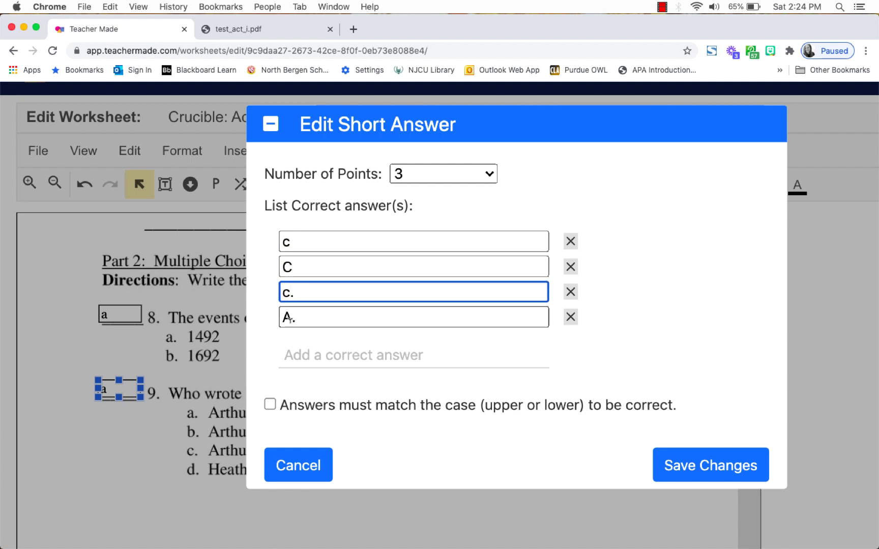
pyautogui.press('Tab')
pyautogui.write('C.')
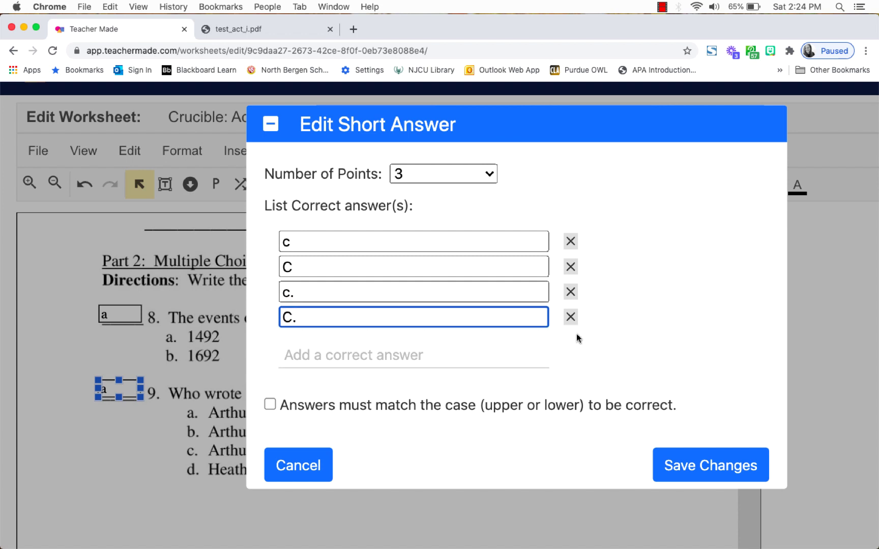
pyautogui.click(682, 460)
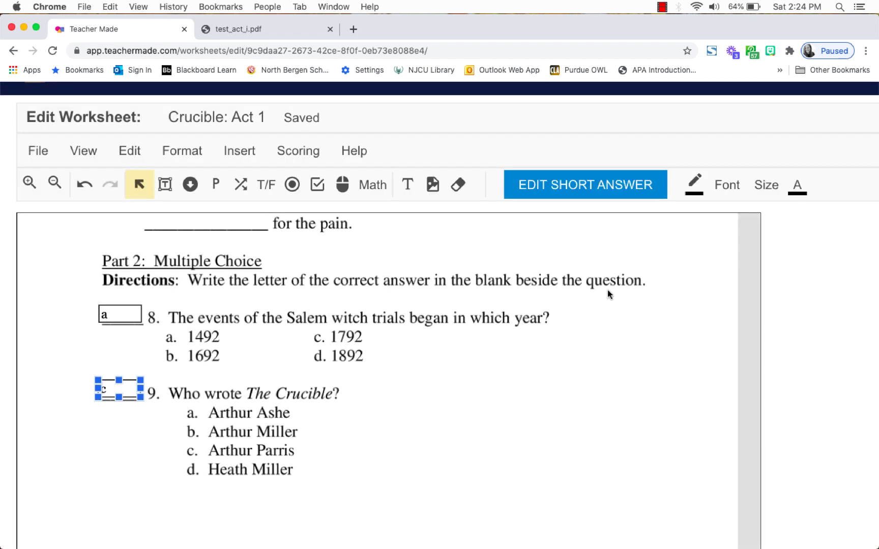
# Insert a 4-choice multiple choice item over the option letters of question 27 in Part 3: Reading.
pyautogui.scroll(-9, 500, 409)
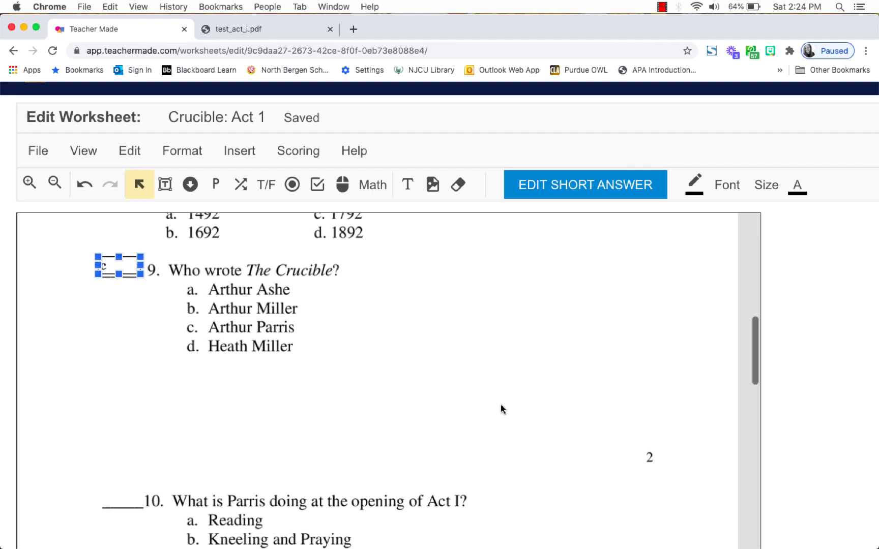
pyautogui.scroll(-20, 704, 368)
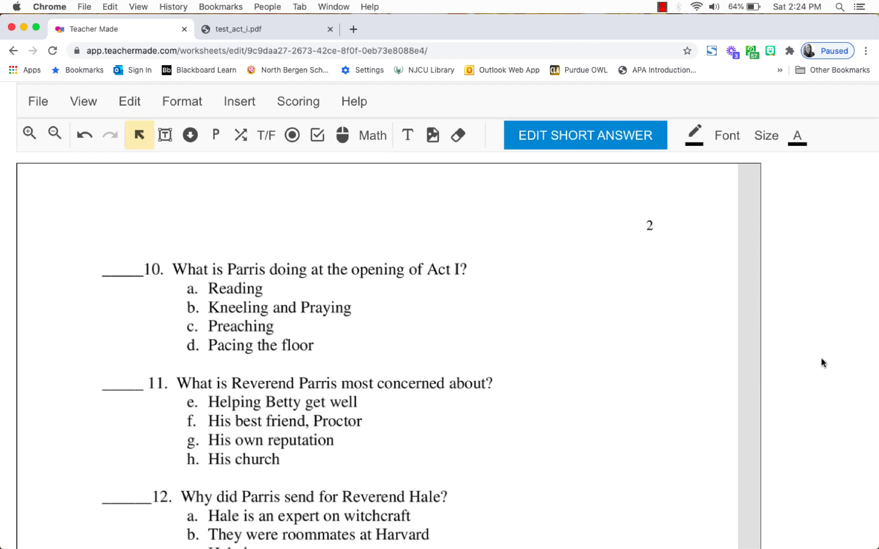
pyautogui.scroll(-20, 633, 315)
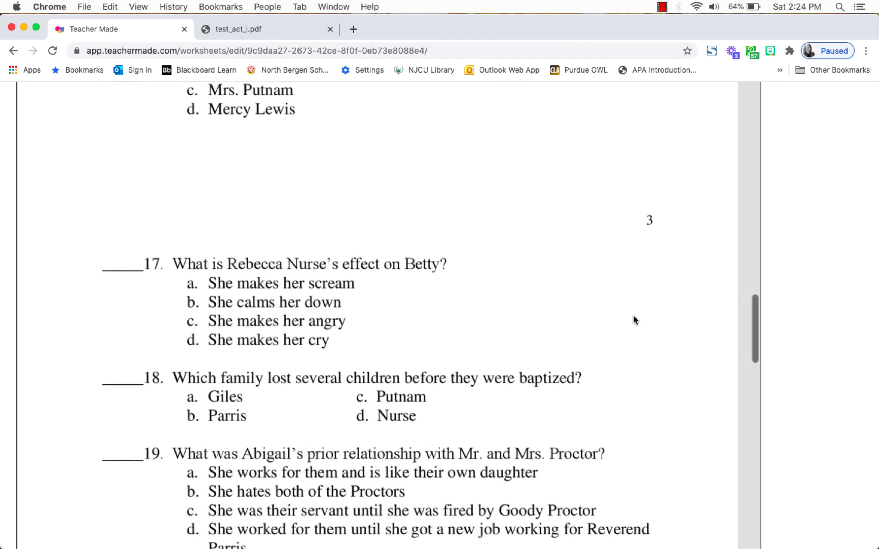
pyautogui.scroll(-15, 633, 315)
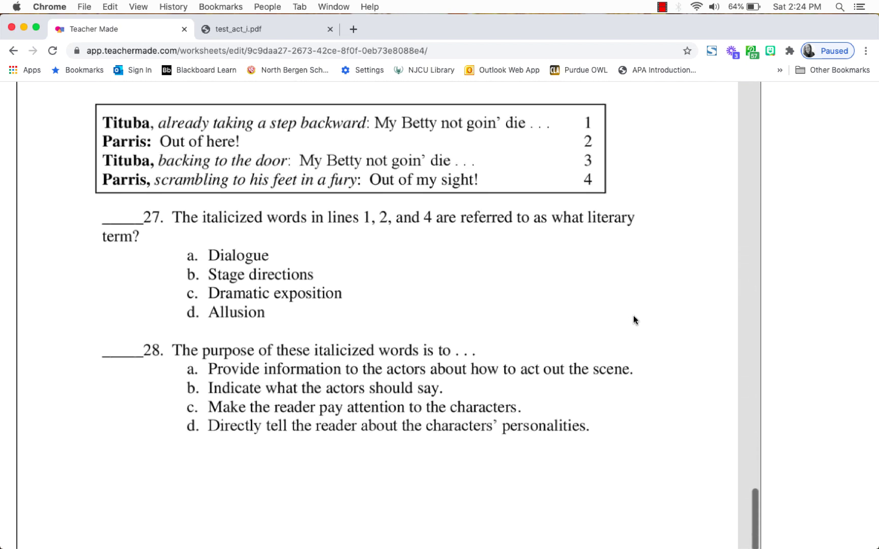
pyautogui.scroll(3, 633, 319)
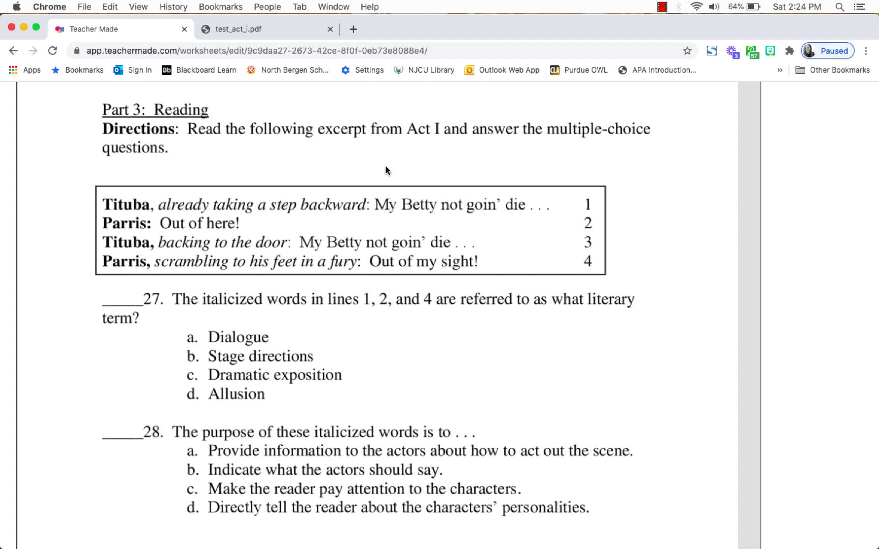
pyautogui.scroll(-1, 320, 266)
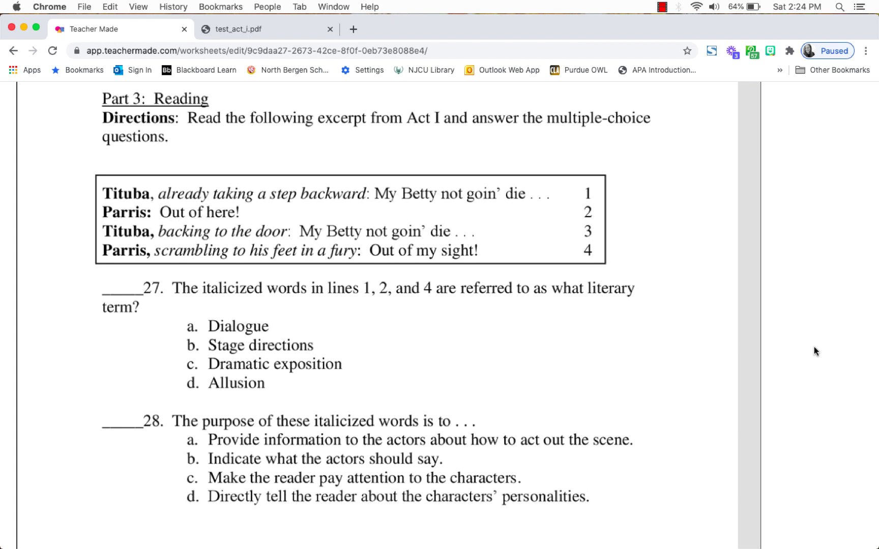
pyautogui.scroll(3, 814, 347)
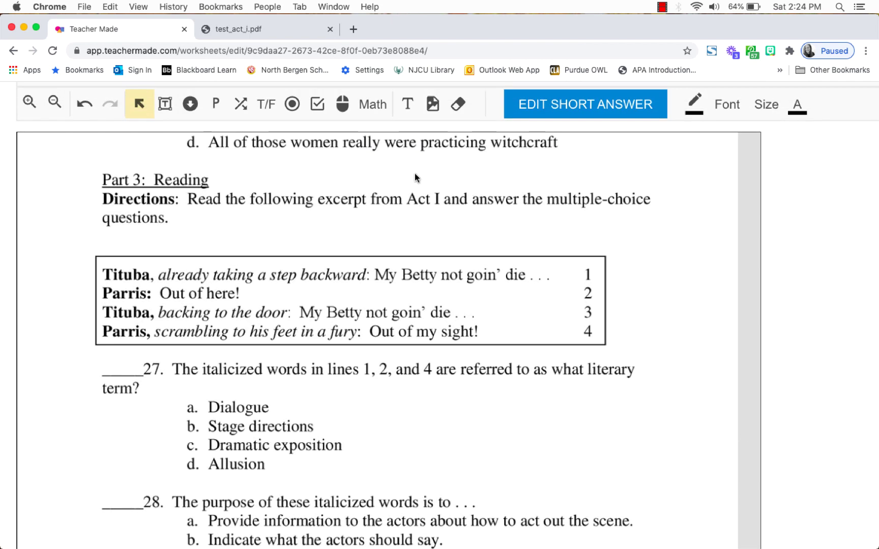
pyautogui.click(292, 105)
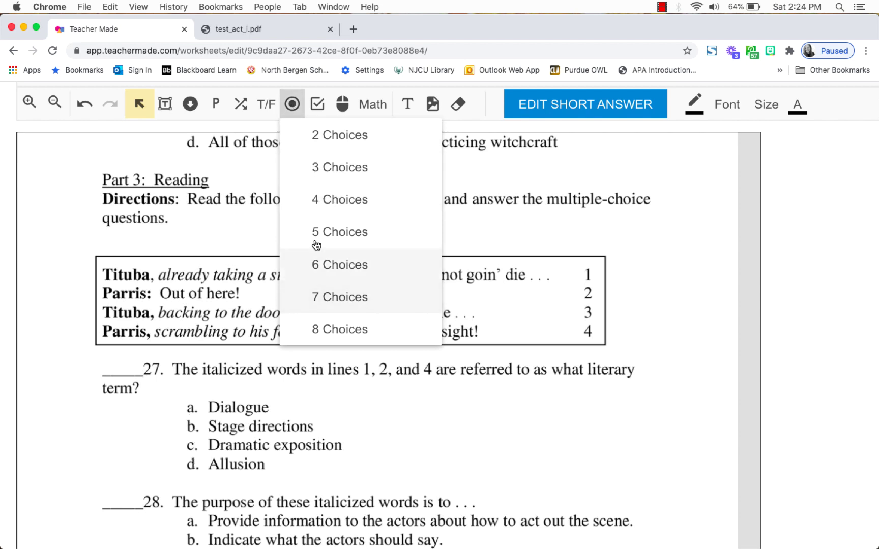
pyautogui.click(375, 203)
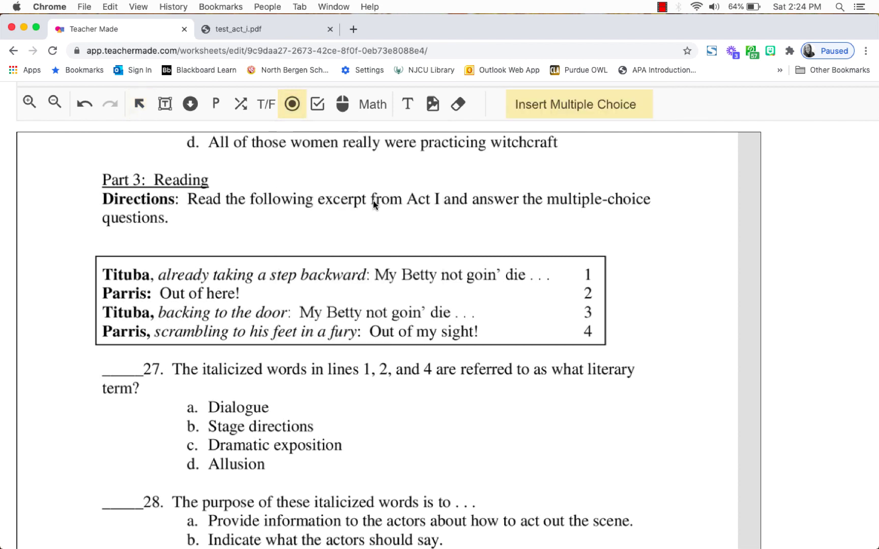
pyautogui.click(178, 401)
pyautogui.click(181, 415)
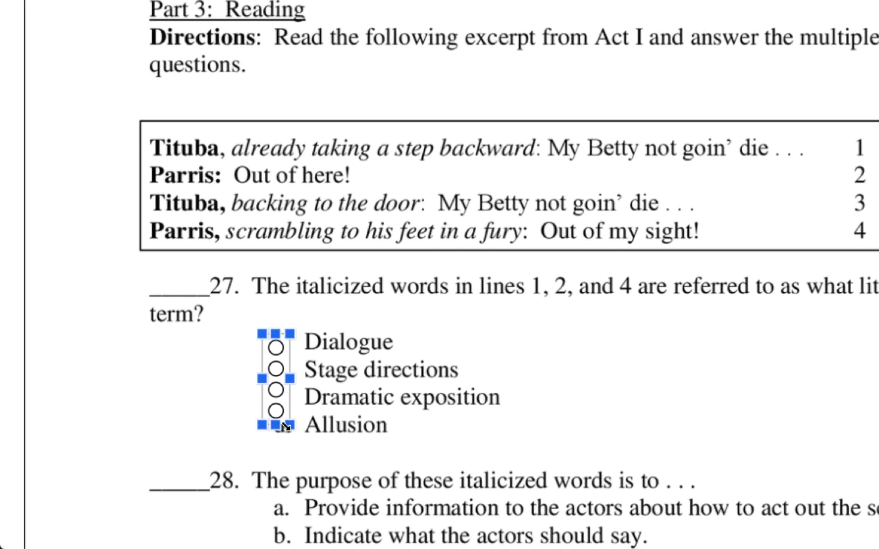
# Resize and align the question 27 choice circles with the four option lines, marking "Dramatic exposition" as the correct answer.
pyautogui.moveTo(287, 426); pyautogui.dragTo(294, 436)
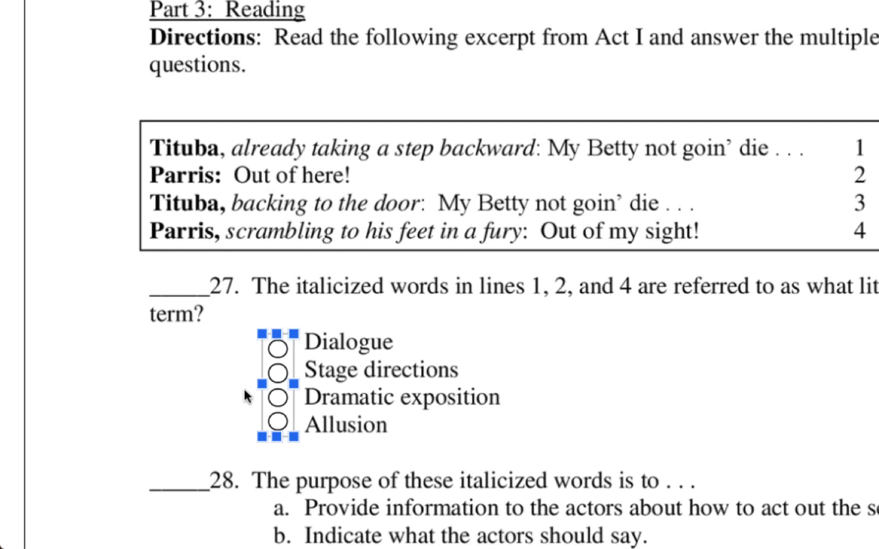
pyautogui.moveTo(277, 334); pyautogui.dragTo(277, 326)
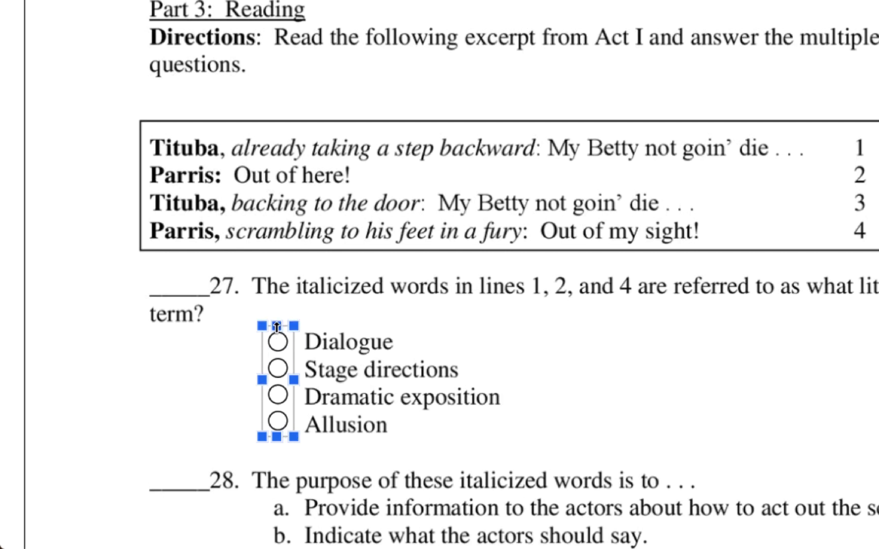
pyautogui.moveTo(276, 434); pyautogui.dragTo(276, 439)
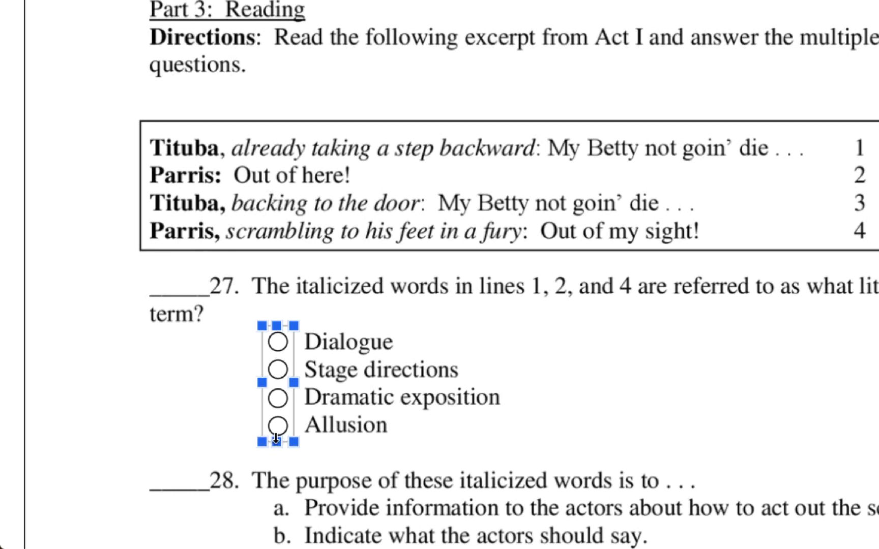
pyautogui.click(277, 397)
pyautogui.moveTo(268, 359); pyautogui.dragTo(266, 356)
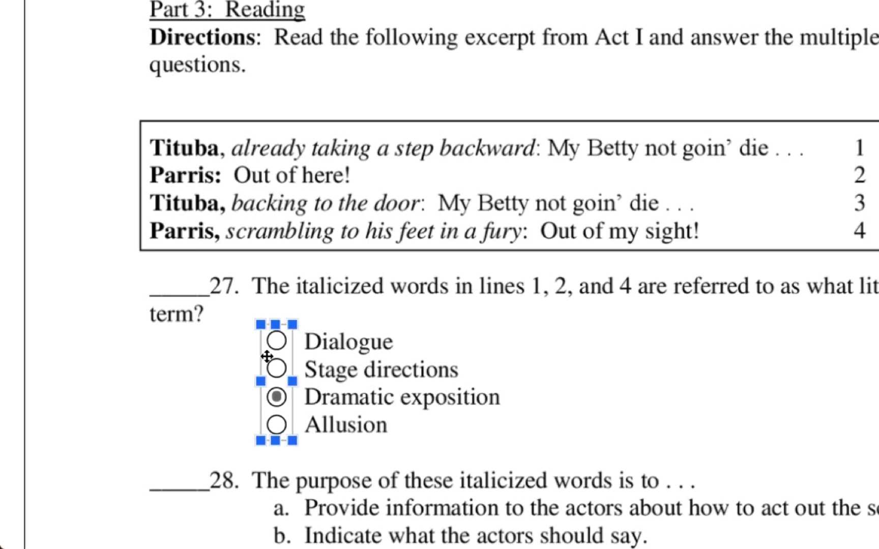
# Set the question 27 multiple choice item's number of points to 4 and save the changes.
pyautogui.doubleClick(276, 397)
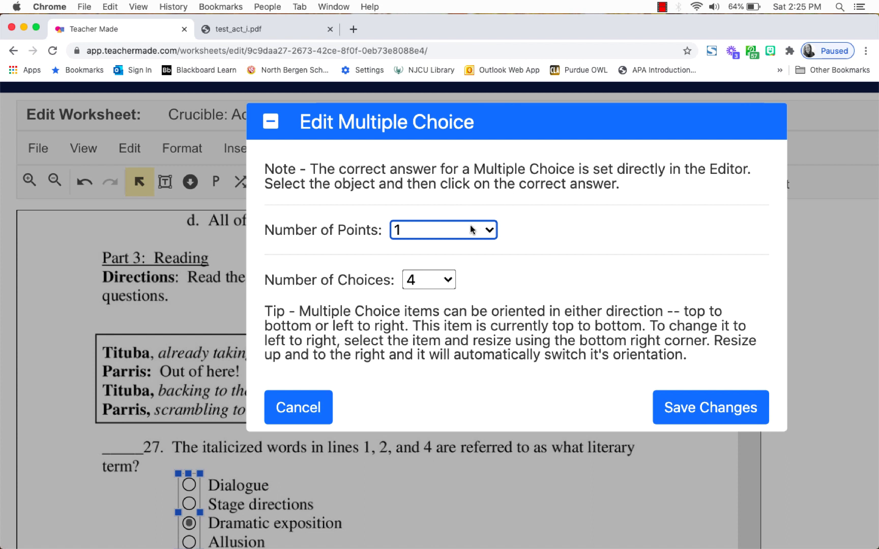
pyautogui.click(482, 233)
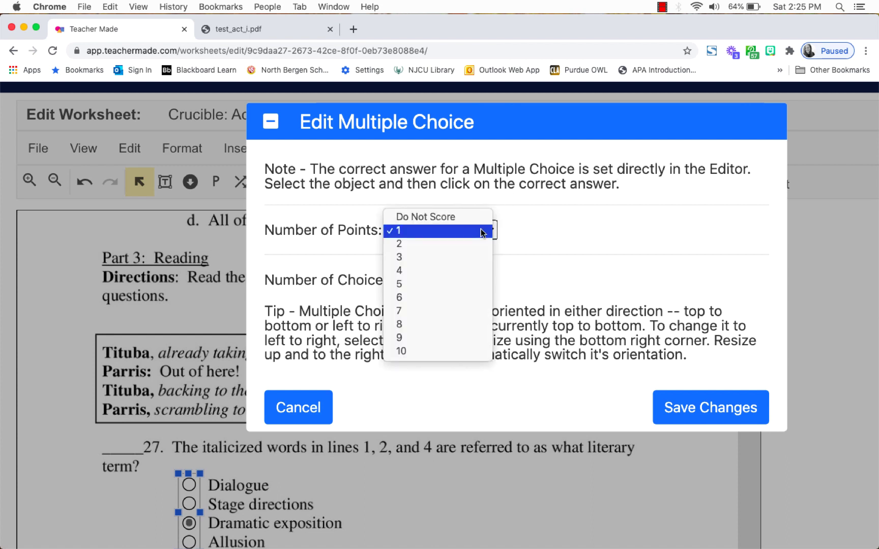
pyautogui.click(464, 271)
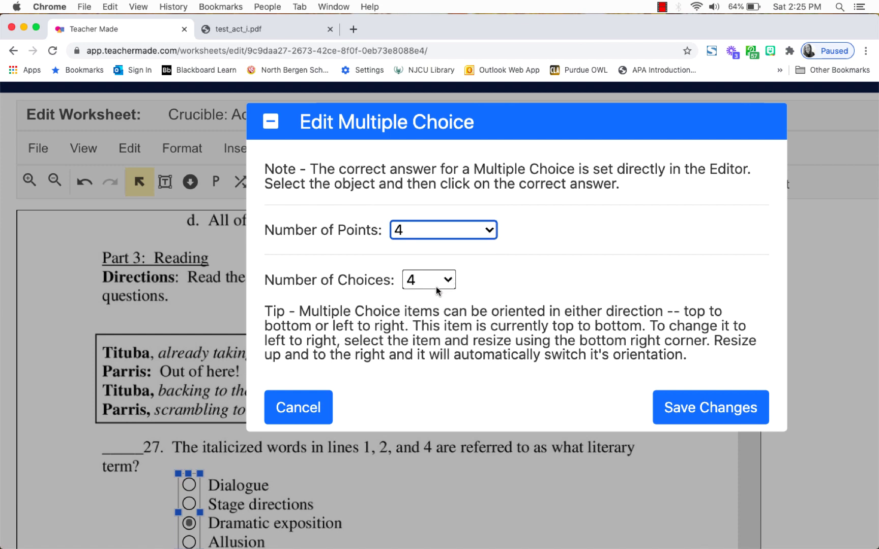
pyautogui.click(675, 407)
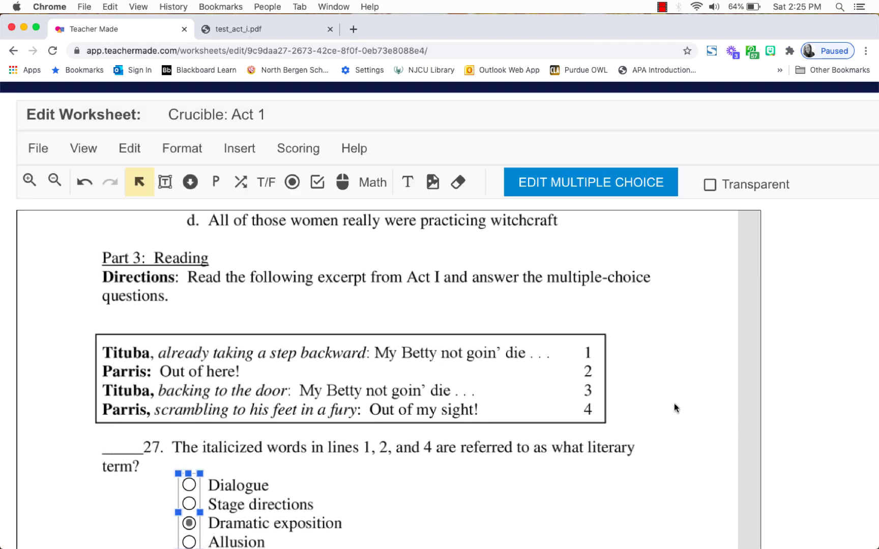
# Change the correct answer of the question 27 multiple choice item to "Stage directions" and deselect the item.
pyautogui.scroll(-3, 373, 482)
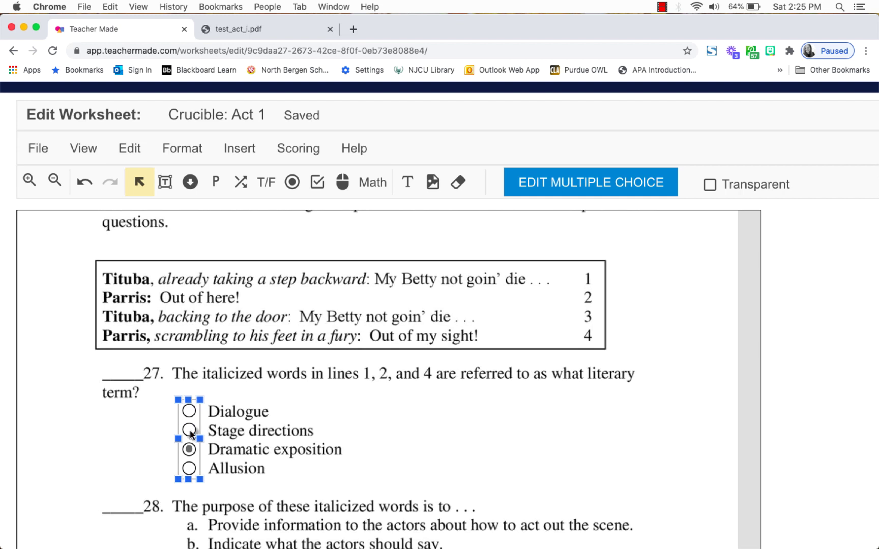
pyautogui.click(188, 430)
pyautogui.scroll(-2, 144, 469)
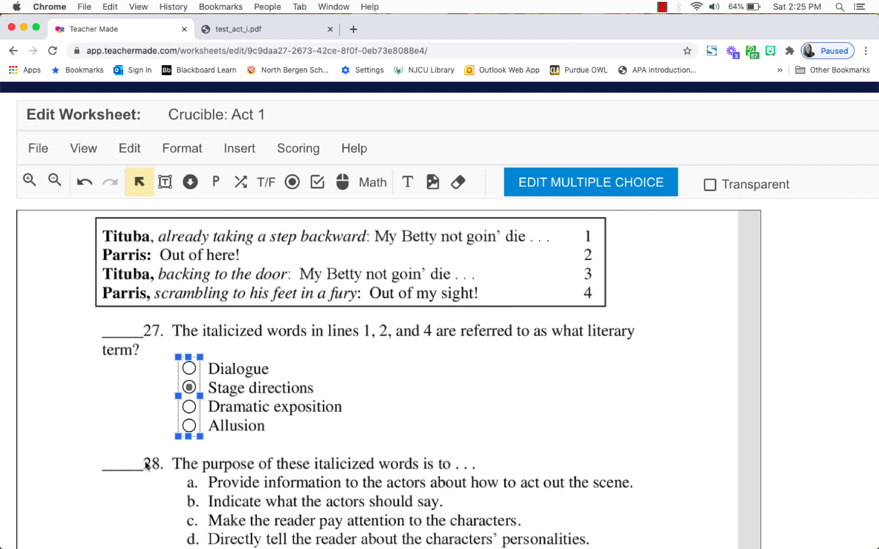
pyautogui.click(80, 477)
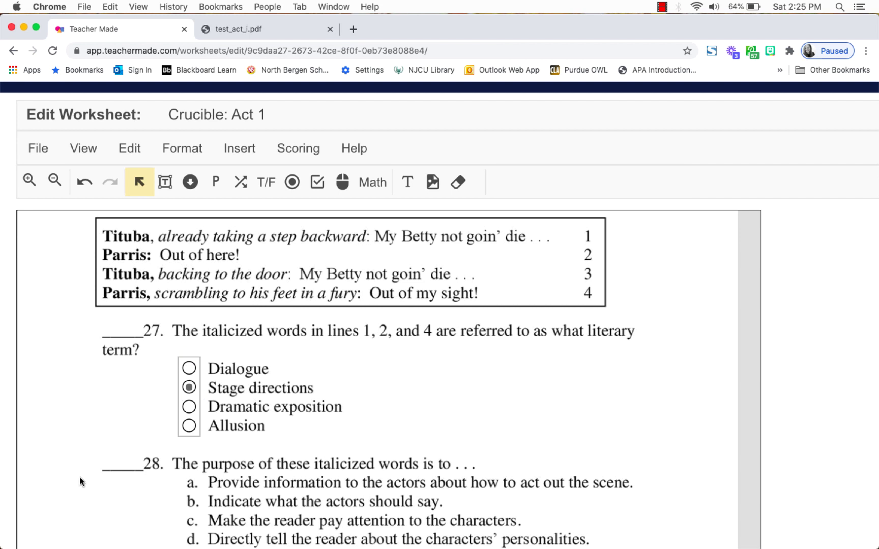
# Duplicate the question 27 choice item over question 28's option letters, mark "Directly tell the reader about the characters' personalities." as correct and save its settings.
pyautogui.click(196, 389)
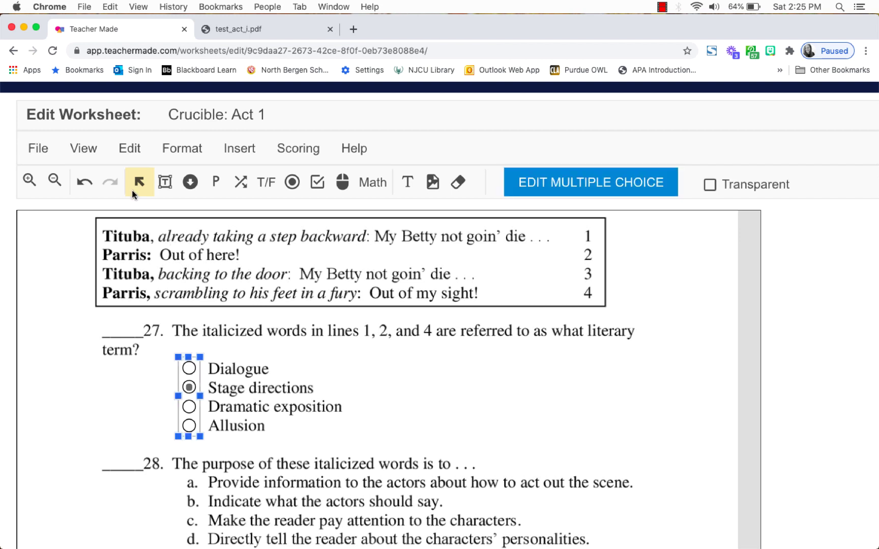
pyautogui.click(130, 159)
pyautogui.click(154, 285)
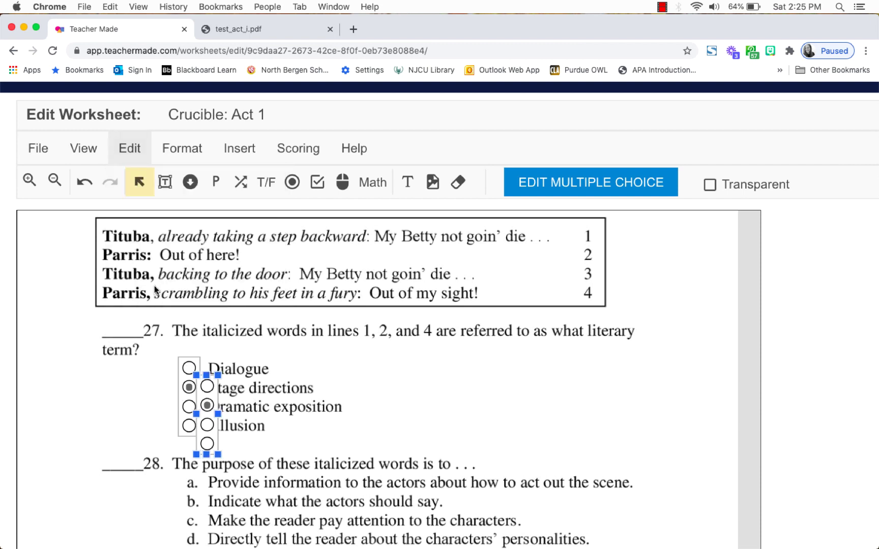
pyautogui.scroll(-1, 93, 400)
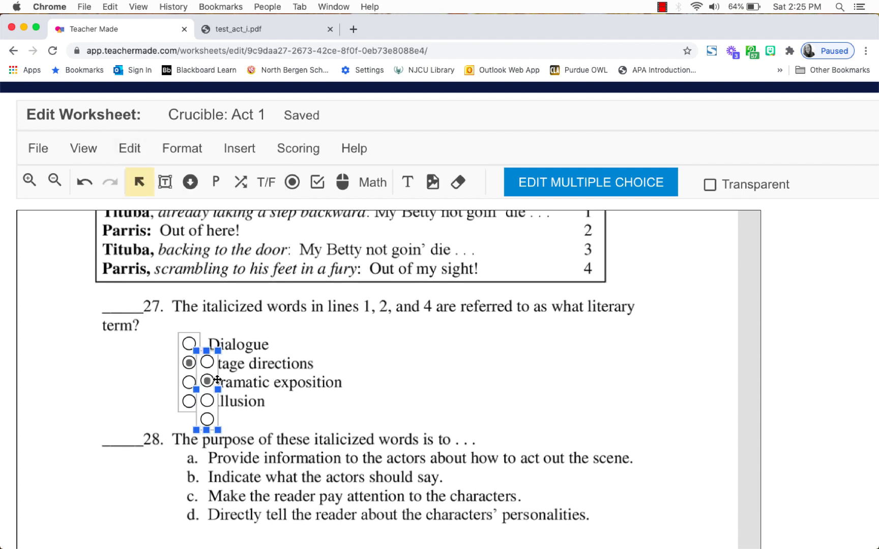
pyautogui.moveTo(217, 379); pyautogui.dragTo(200, 477)
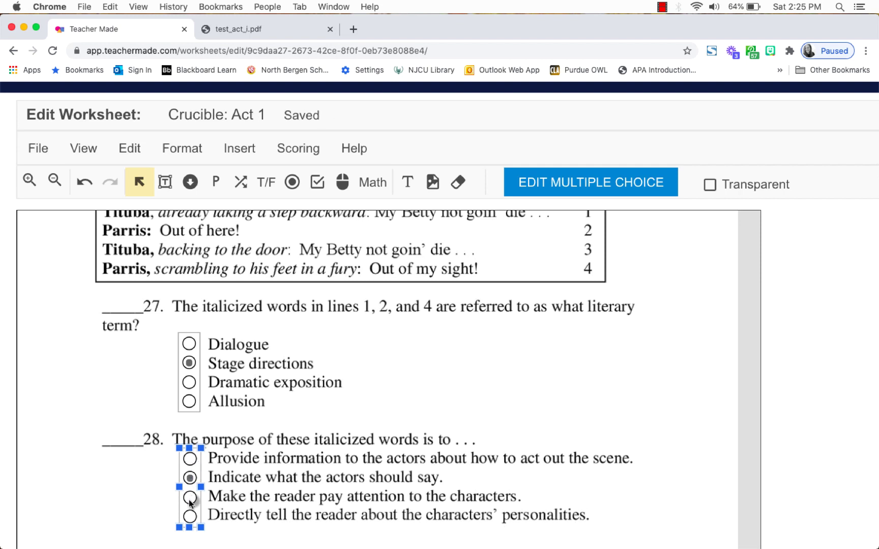
pyautogui.doubleClick(197, 467)
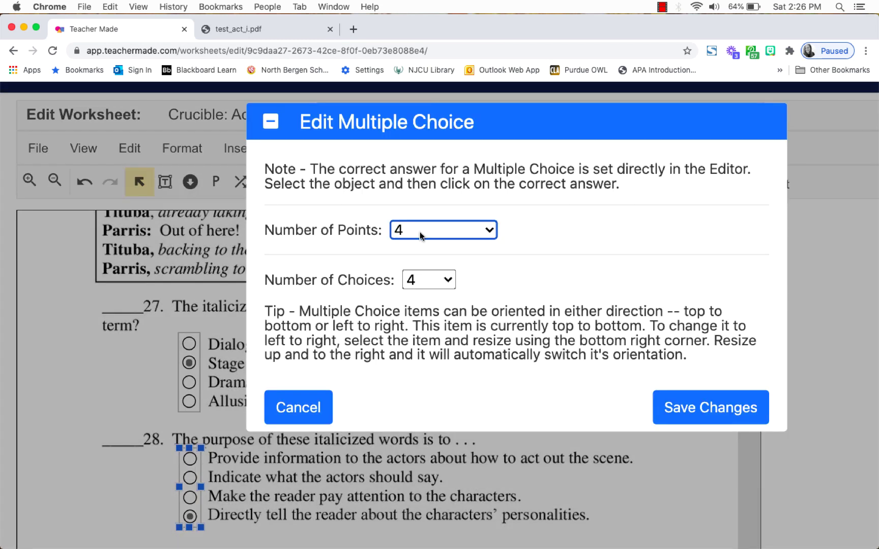
pyautogui.click(699, 415)
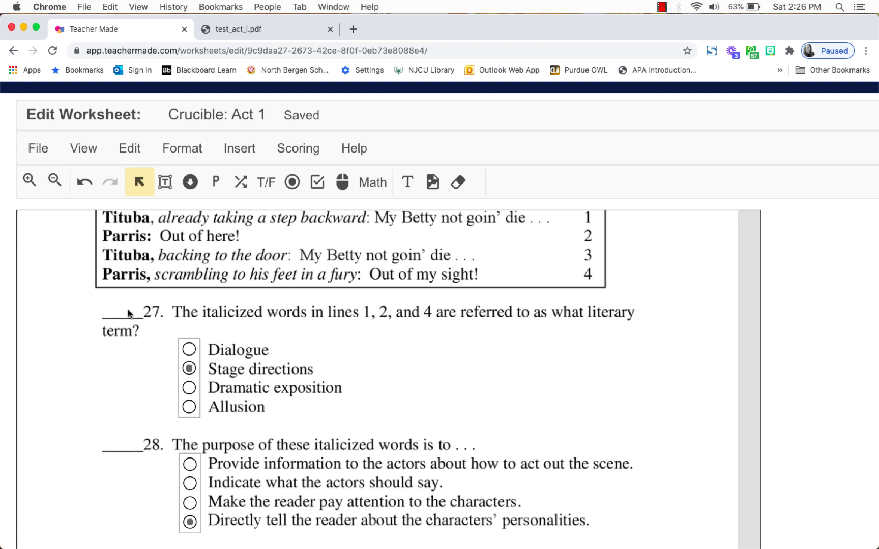
# Cover the answer blank beside question 27 with a white-bordered color block, positioned so that it clears the word "term?".
pyautogui.click(457, 183)
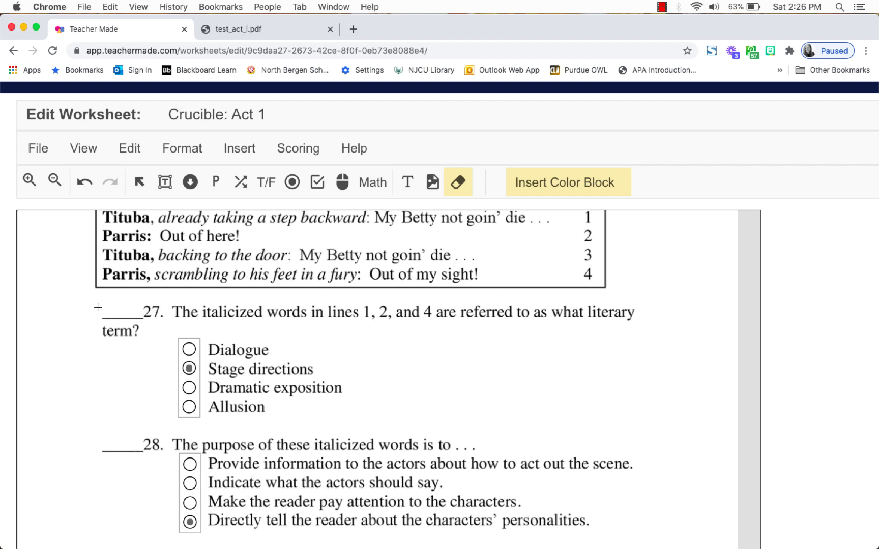
pyautogui.moveTo(98, 307); pyautogui.dragTo(140, 329)
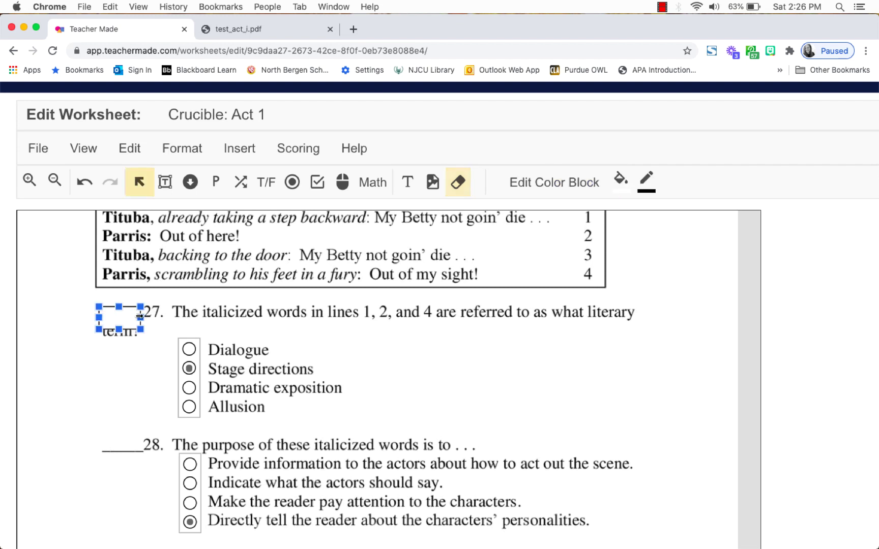
pyautogui.click(645, 179)
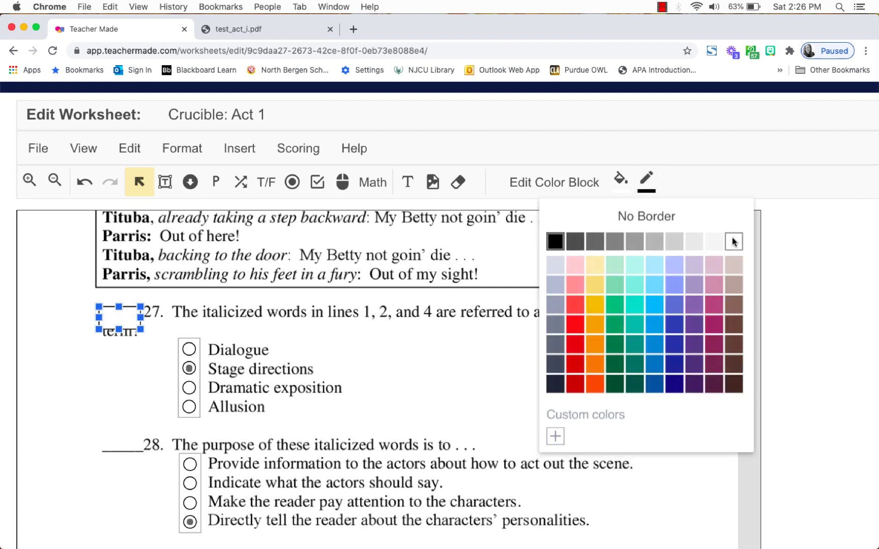
pyautogui.click(732, 238)
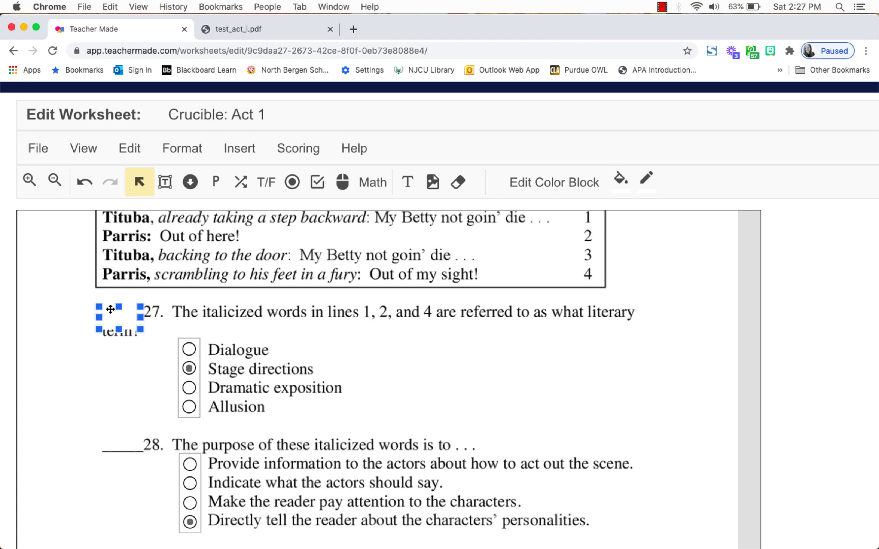
pyautogui.moveTo(110, 309); pyautogui.dragTo(110, 302)
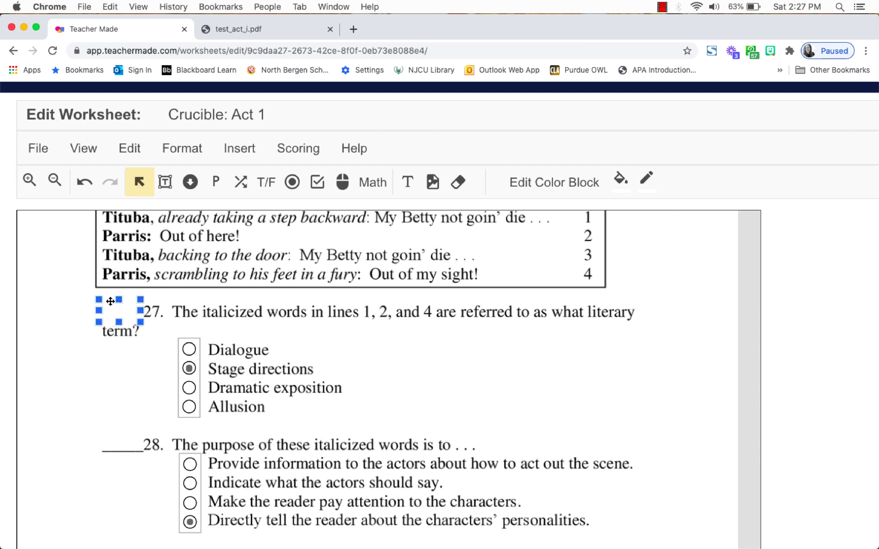
pyautogui.click(20, 395)
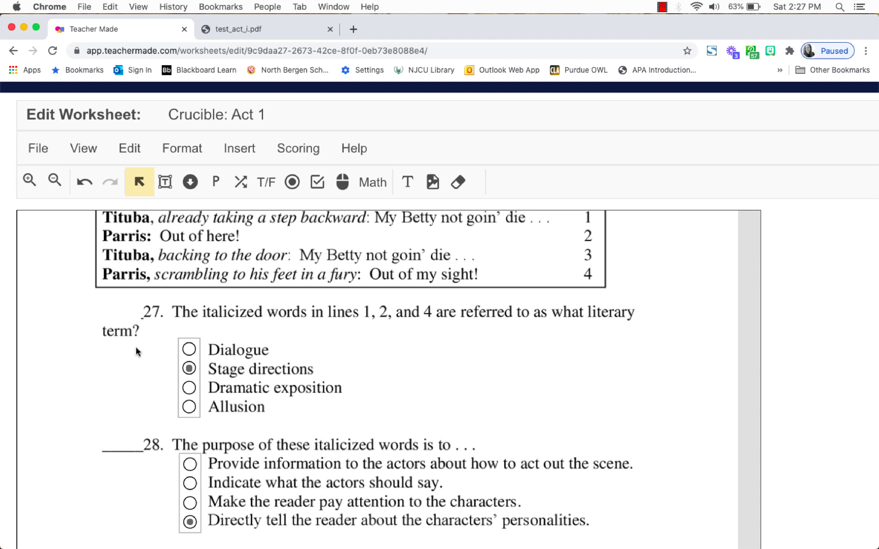
# Insert a short answer field just above the question 28 blank and delete it again.
pyautogui.click(166, 186)
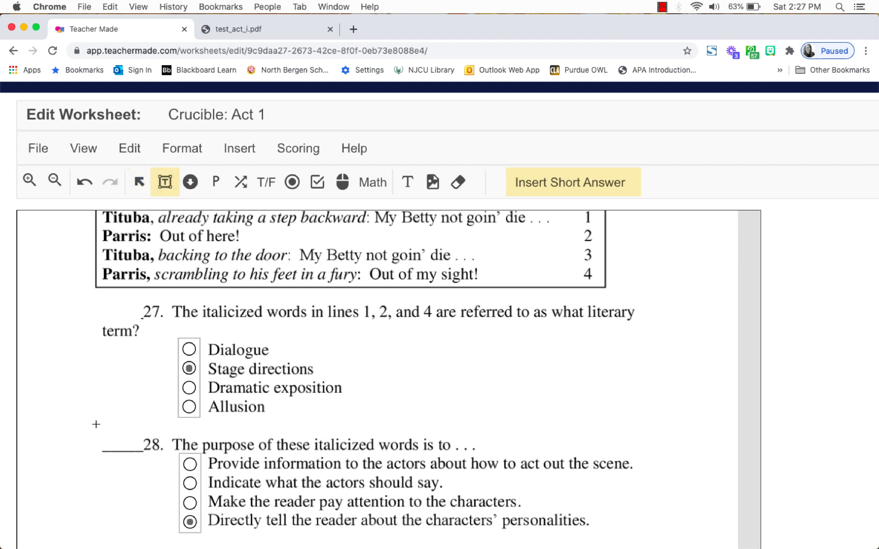
pyautogui.moveTo(98, 425); pyautogui.dragTo(142, 446)
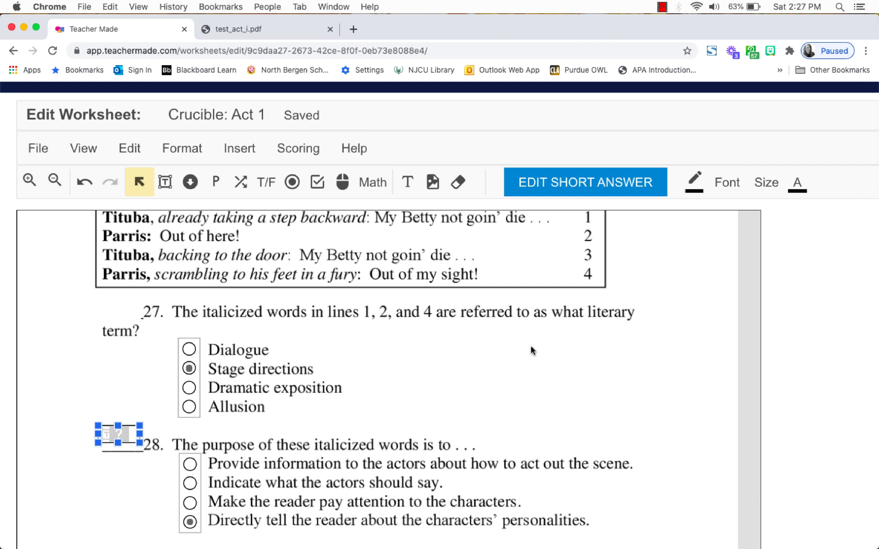
pyautogui.click(508, 404)
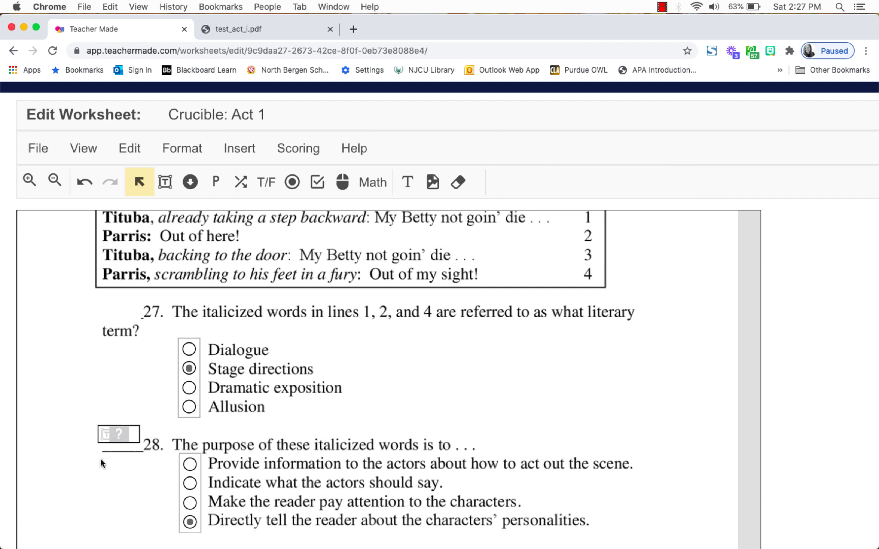
pyautogui.click(110, 426)
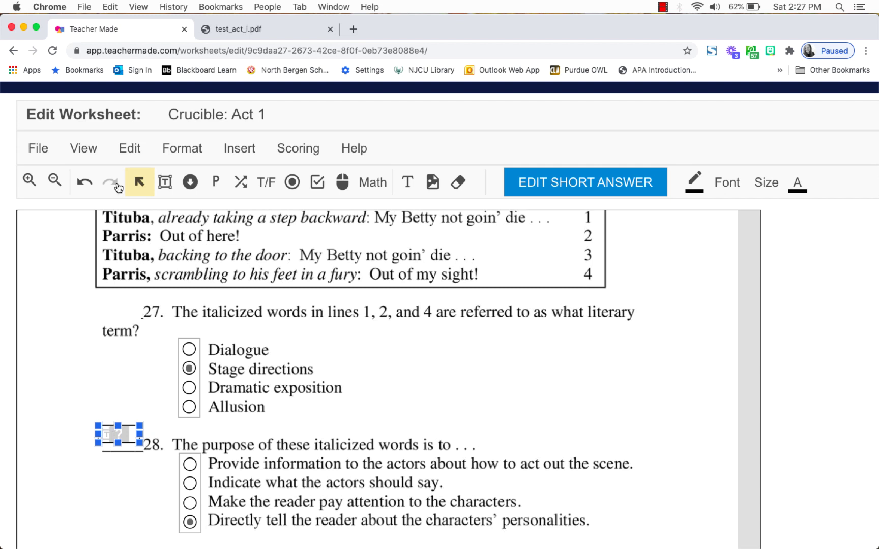
pyautogui.click(130, 151)
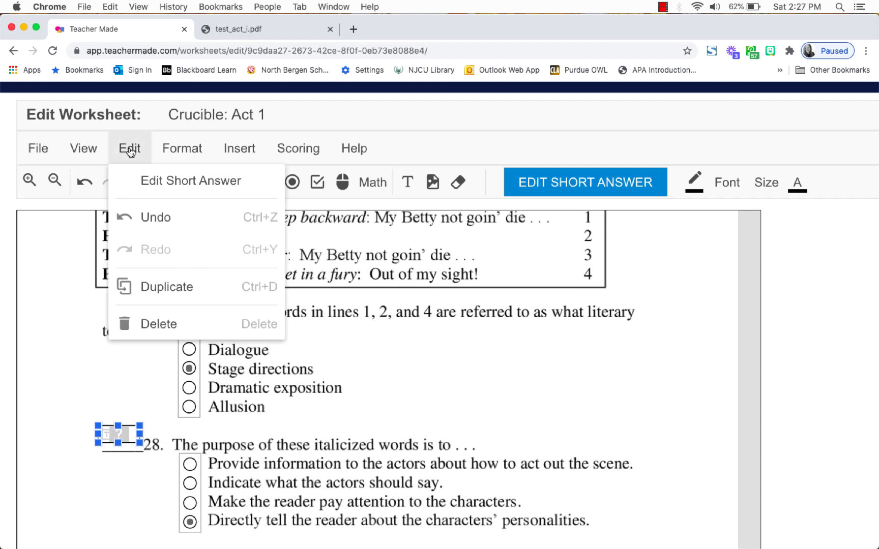
pyautogui.click(150, 331)
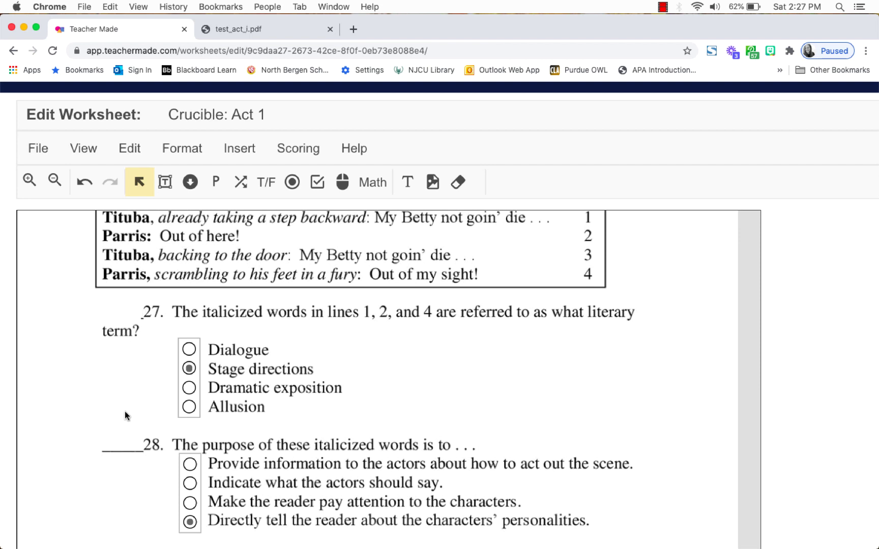
# Duplicate the question 27 color block and place the copy over the answer blank beside question 28.
pyautogui.click(118, 300)
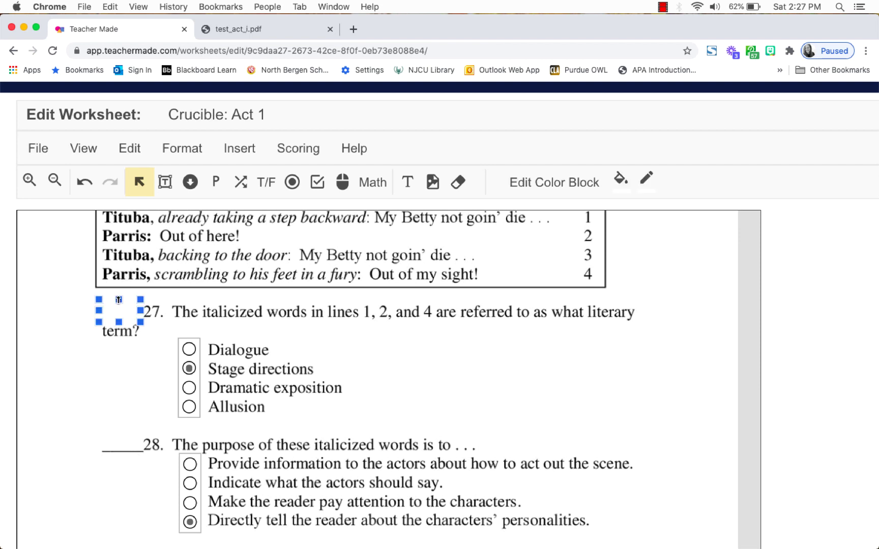
pyautogui.click(126, 160)
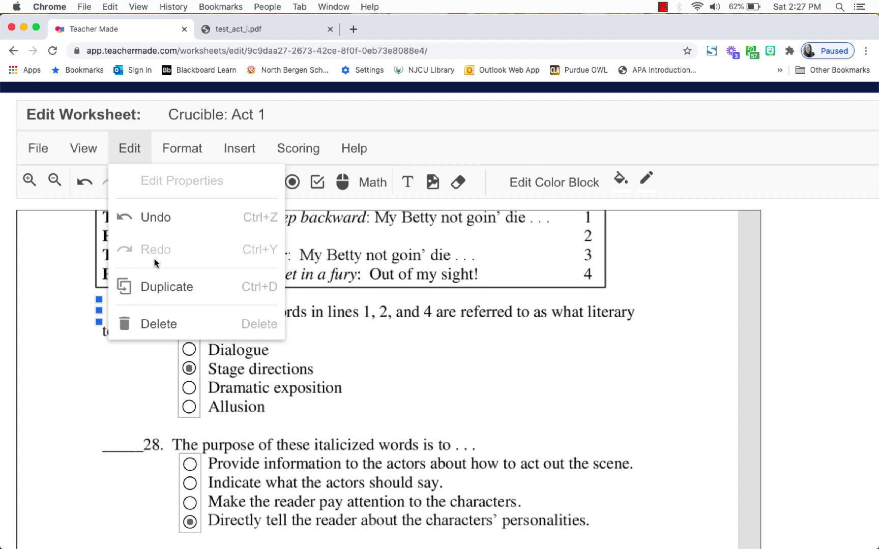
pyautogui.click(153, 288)
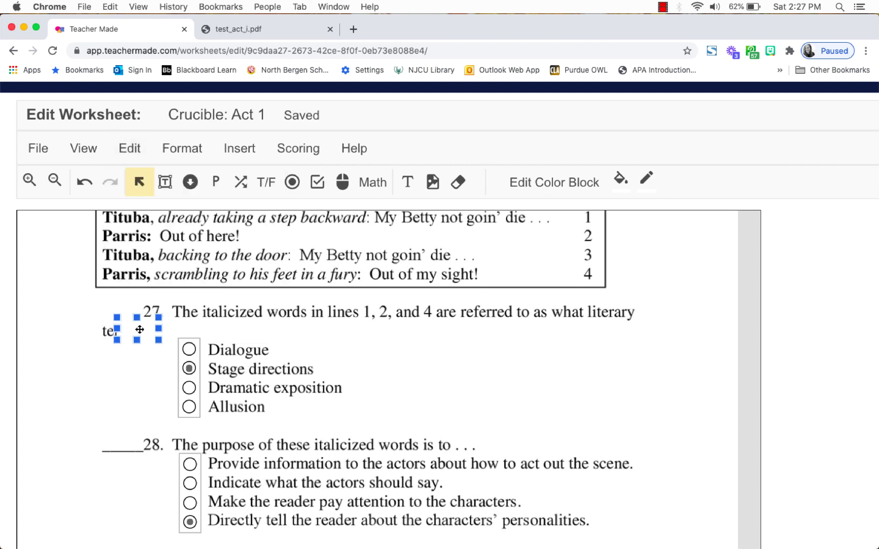
pyautogui.moveTo(139, 330); pyautogui.dragTo(122, 441)
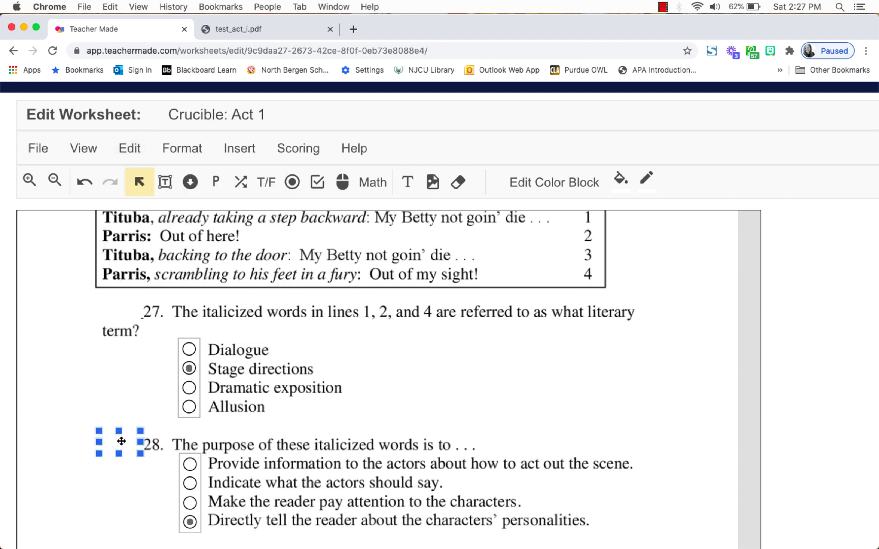
pyautogui.click(82, 390)
pyautogui.scroll(-1, 79, 427)
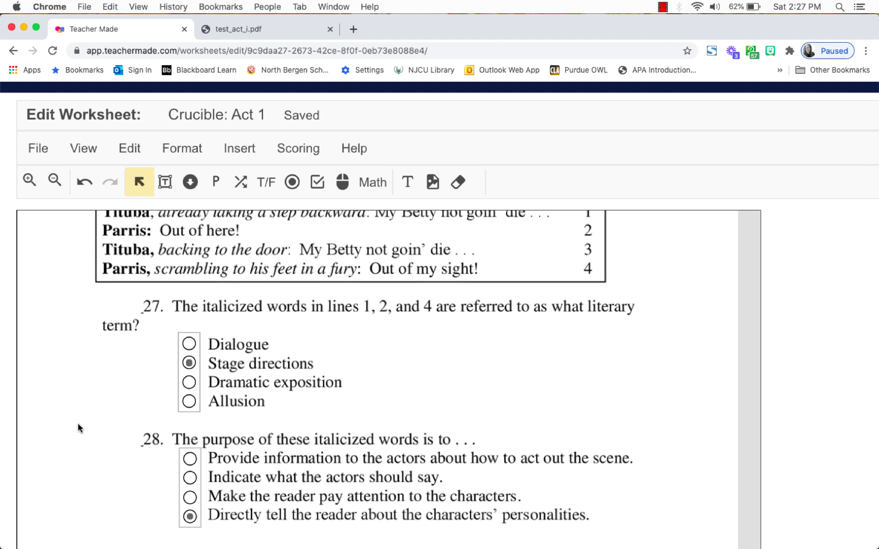
# Look over the finished questions 27 and 28 and the preceding multiple choice questions back to question 16.
pyautogui.scroll(-5, 154, 405)
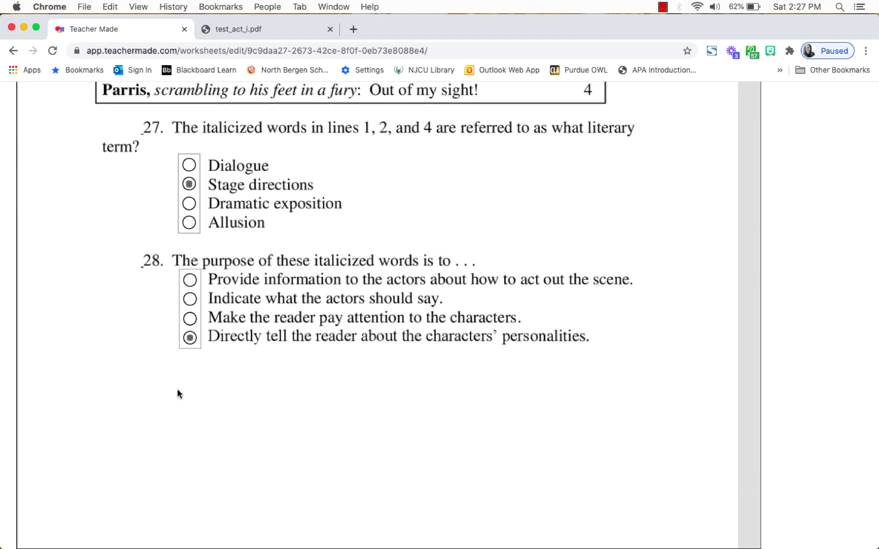
pyautogui.scroll(5, 577, 316)
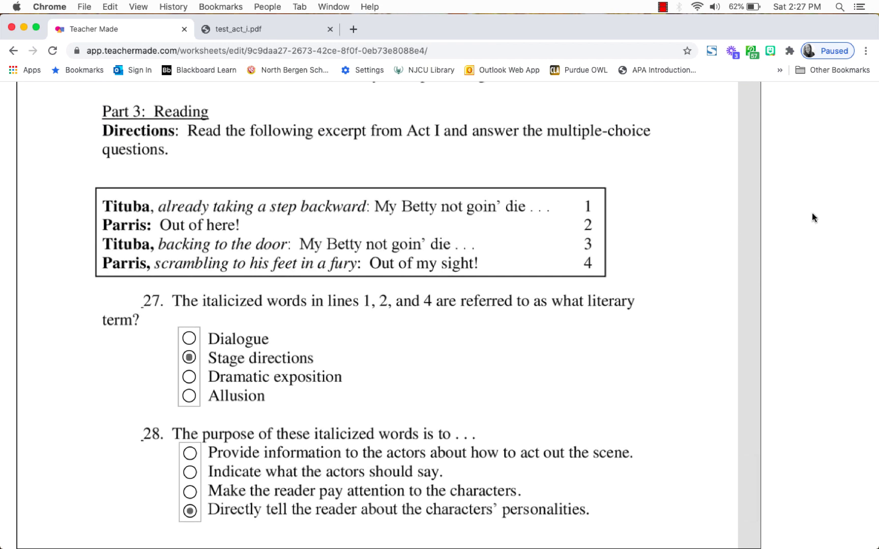
pyautogui.scroll(4, 822, 275)
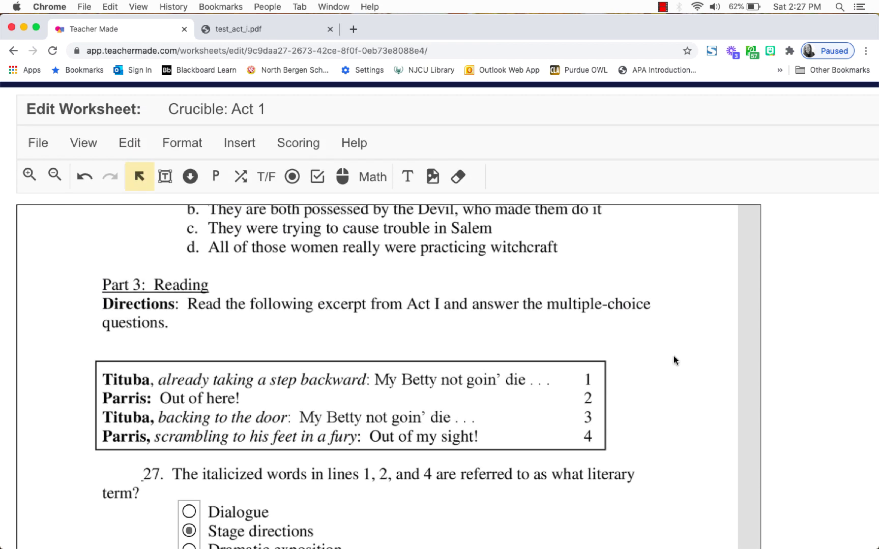
pyautogui.scroll(4, 673, 355)
pyautogui.scroll(2, 673, 356)
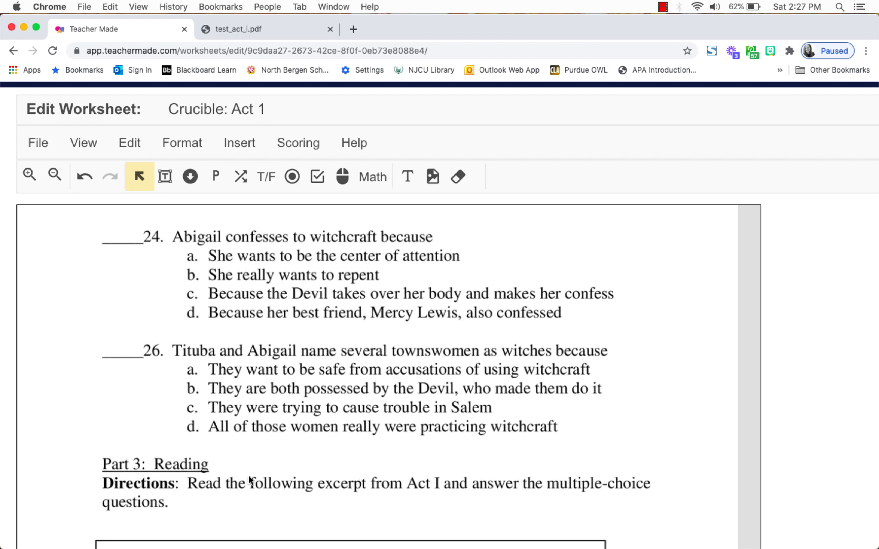
pyautogui.scroll(10, 512, 398)
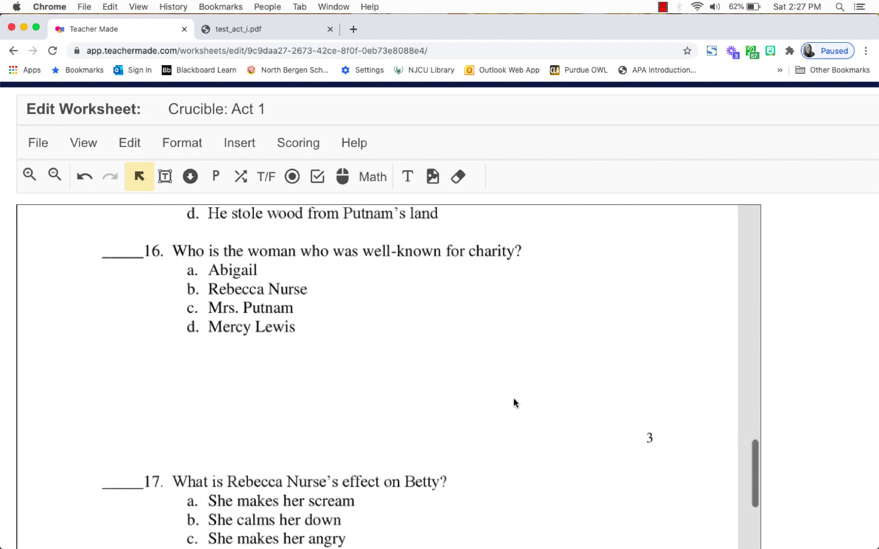
# Open the student preview of the Crucible: Act 1 worksheet.
pyautogui.scroll(15, 512, 398)
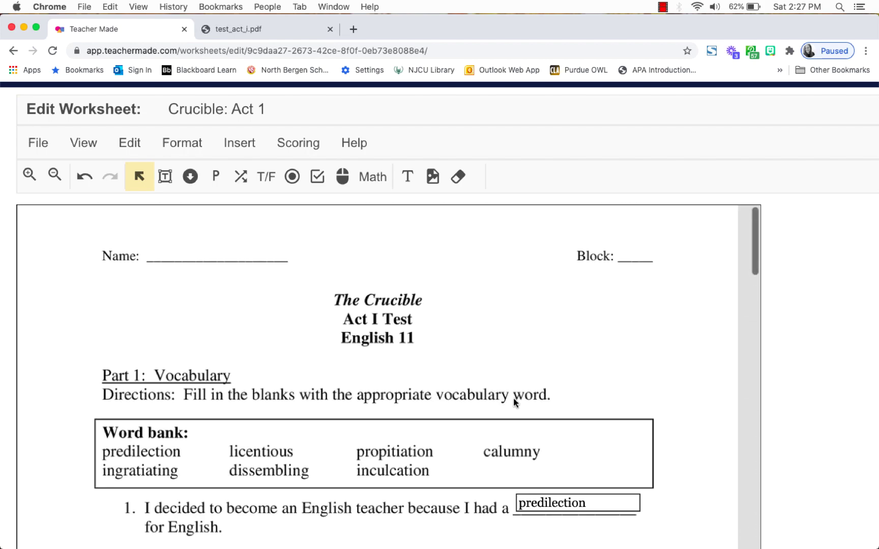
pyautogui.scroll(-1, 637, 380)
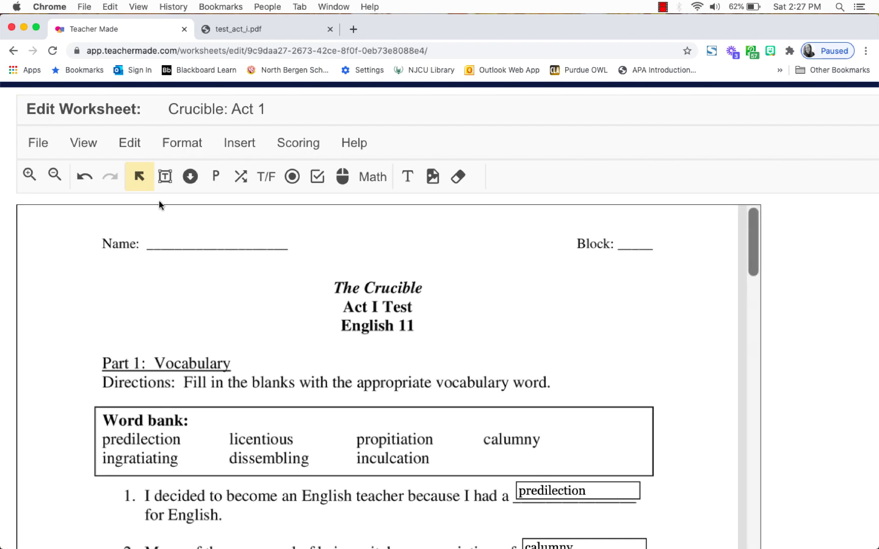
pyautogui.click(77, 149)
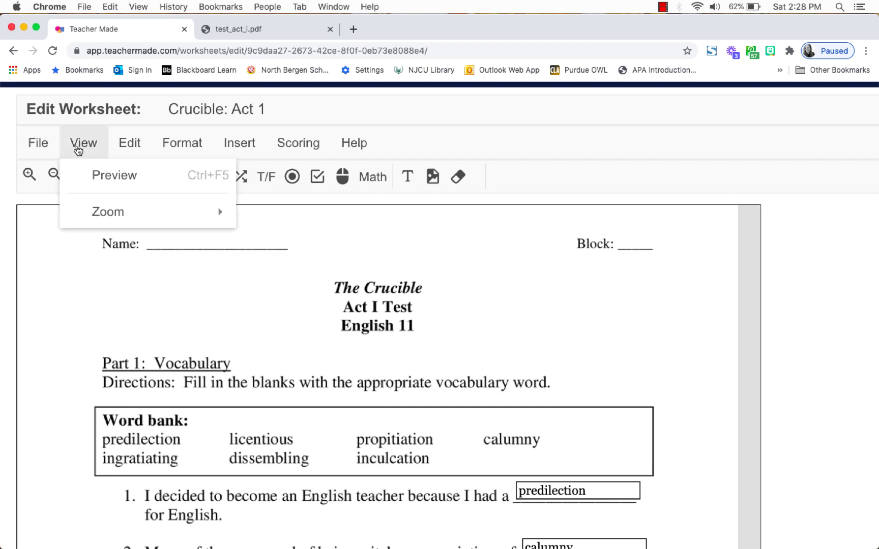
pyautogui.click(99, 176)
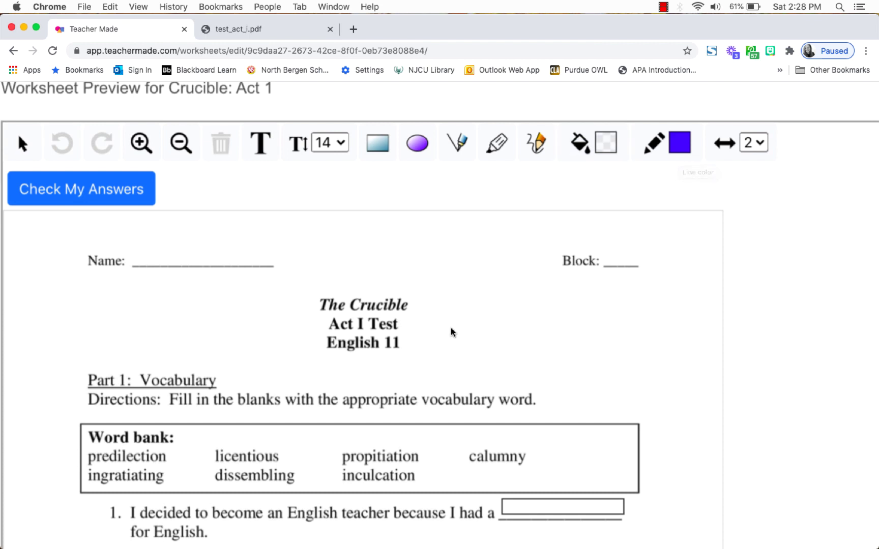
# Fill in the question 1 answer field of the preview with "prediliection".
pyautogui.scroll(-4, 584, 302)
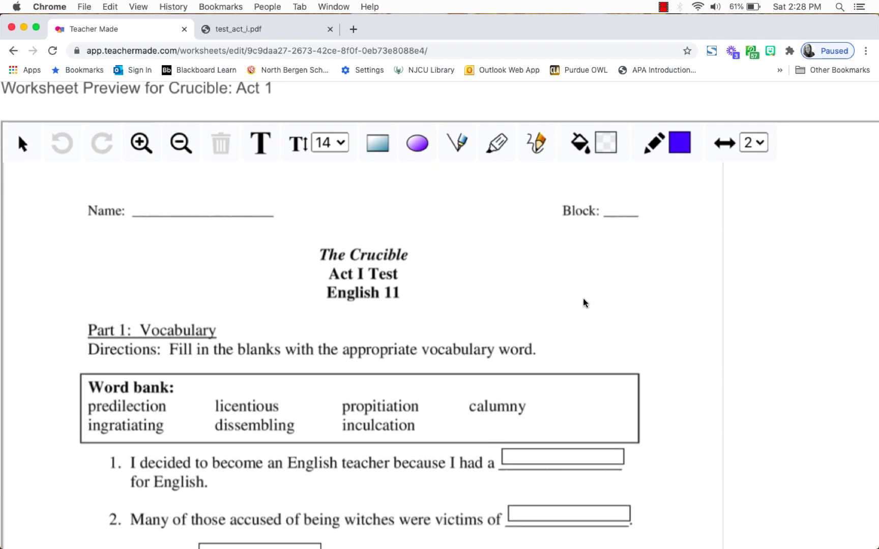
pyautogui.scroll(-3, 584, 302)
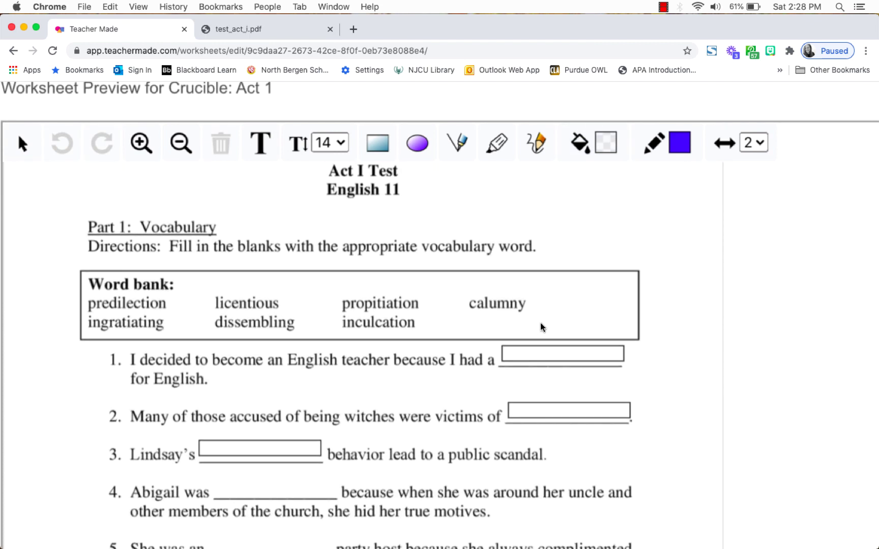
pyautogui.click(518, 350)
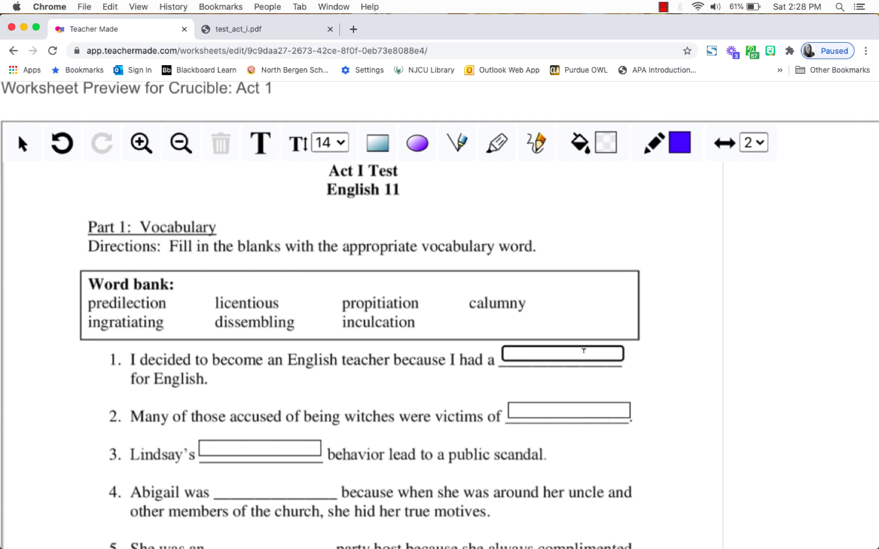
pyautogui.write('prediliection')
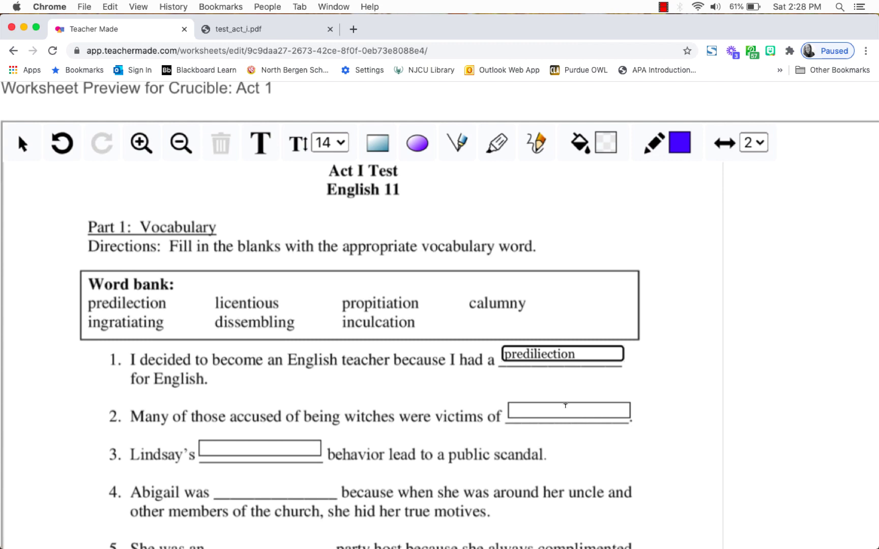
# Answer question 8 with "a" and question 9 with "c" in the preview.
pyautogui.scroll(-10, 666, 389)
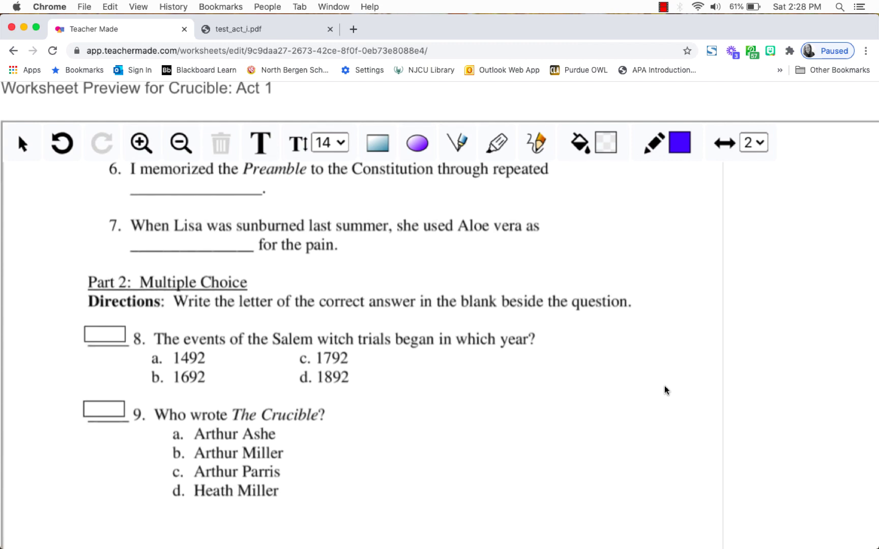
pyautogui.scroll(-1, 666, 390)
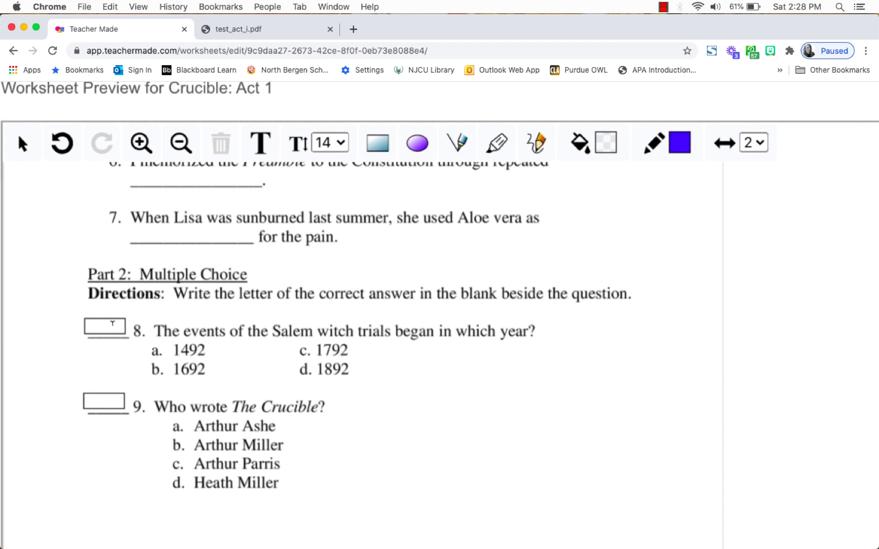
pyautogui.click(112, 323)
pyautogui.write('a')
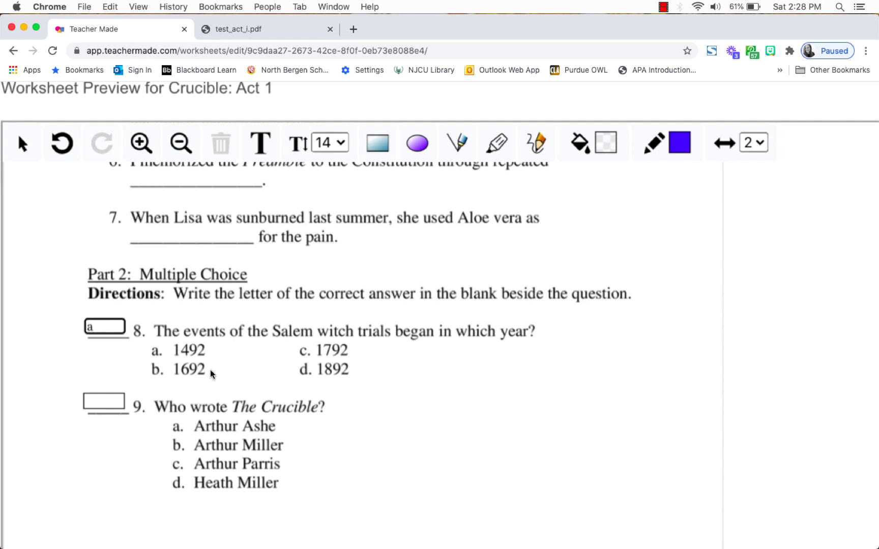
pyautogui.click(109, 396)
pyautogui.write('c')
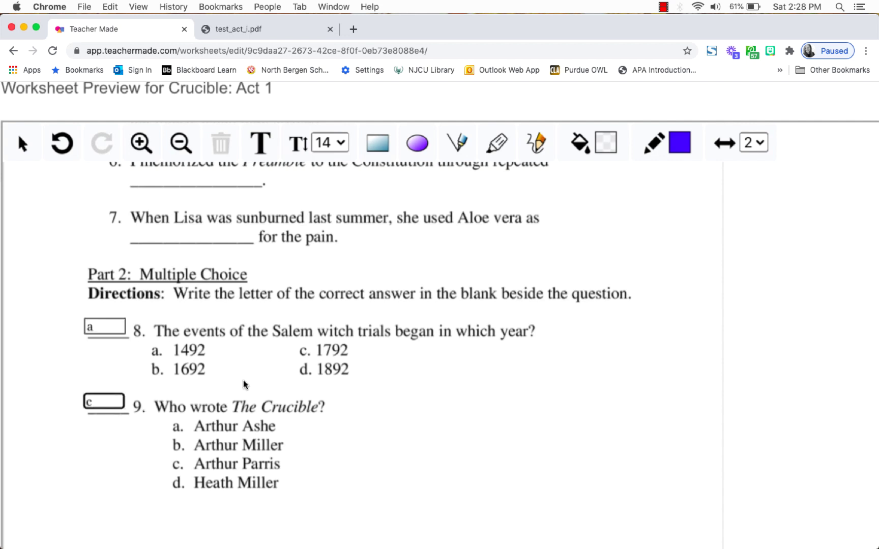
# Select an answer choice for multiple choice question 27 in the preview.
pyautogui.scroll(-20, 345, 396)
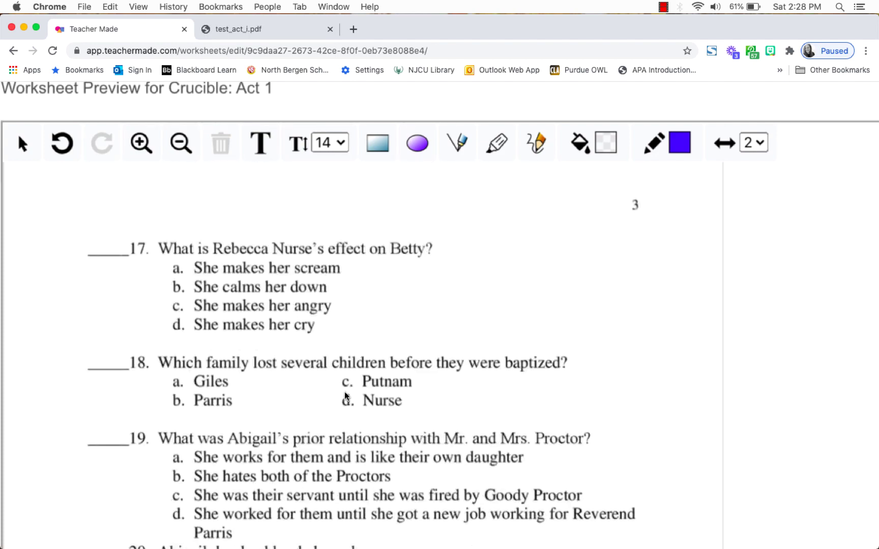
pyautogui.scroll(-20, 346, 396)
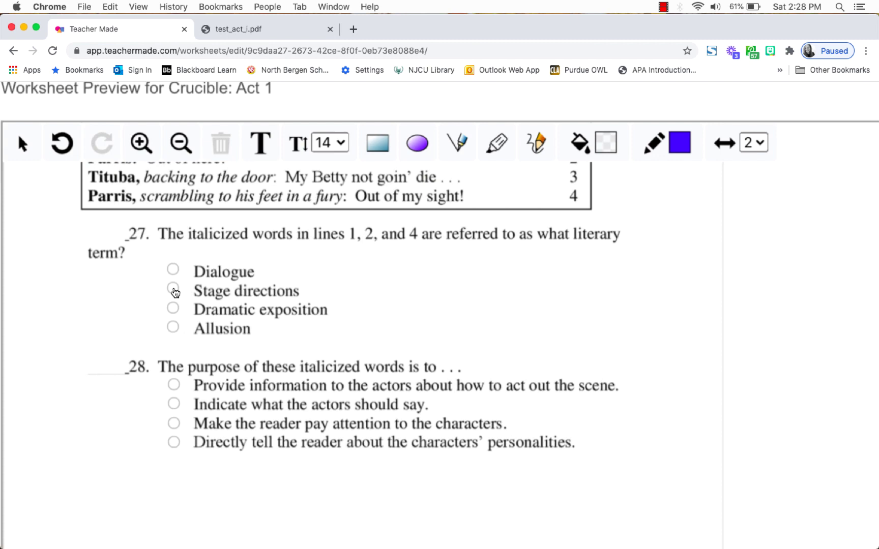
pyautogui.click(174, 308)
# Check the answers of the test attempt, then reset it and close the preview.
pyautogui.scroll(5, 743, 302)
pyautogui.scroll(20, 827, 262)
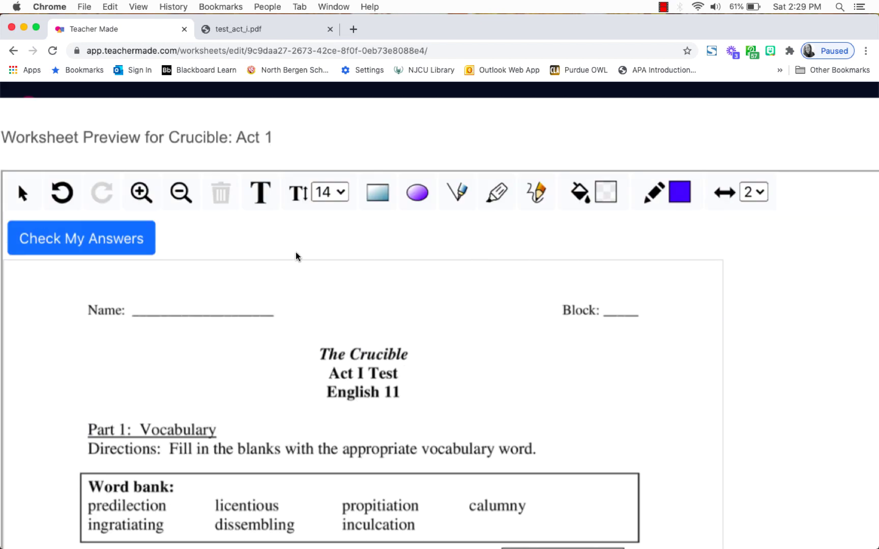
pyautogui.click(126, 251)
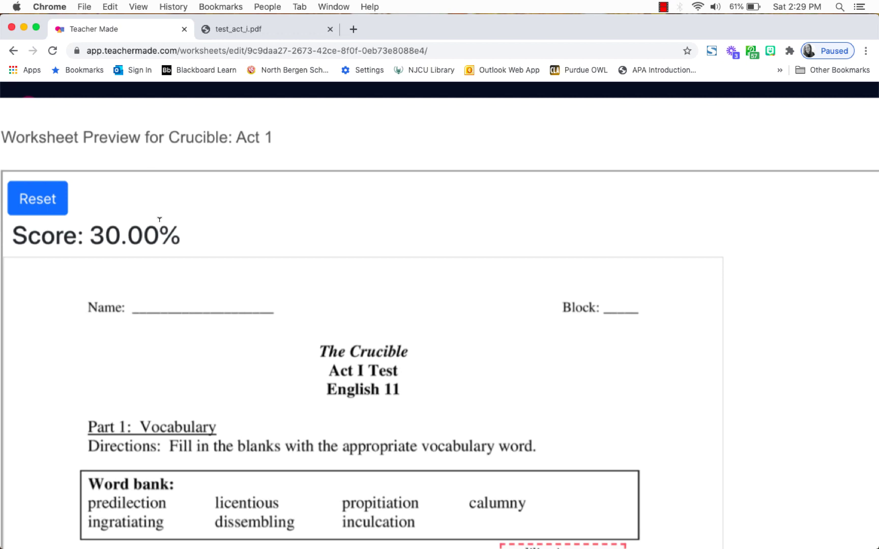
pyautogui.click(51, 204)
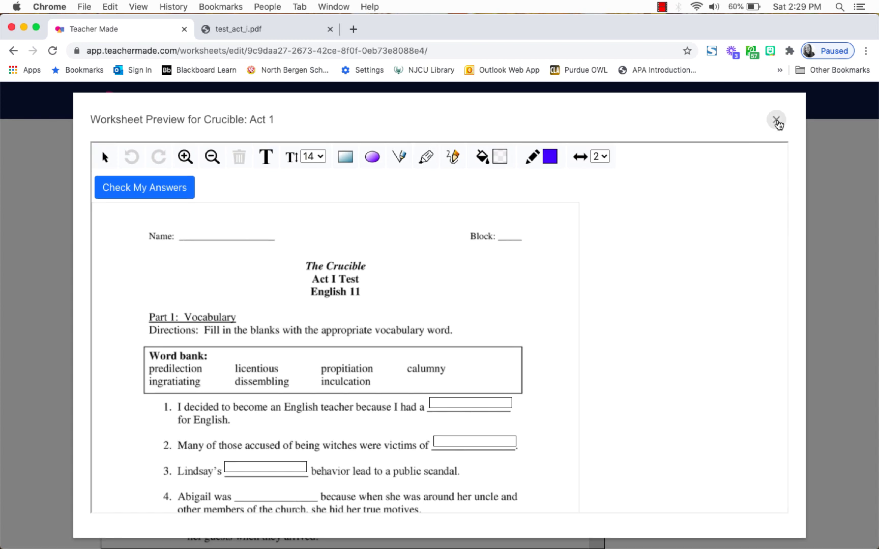
pyautogui.click(775, 120)
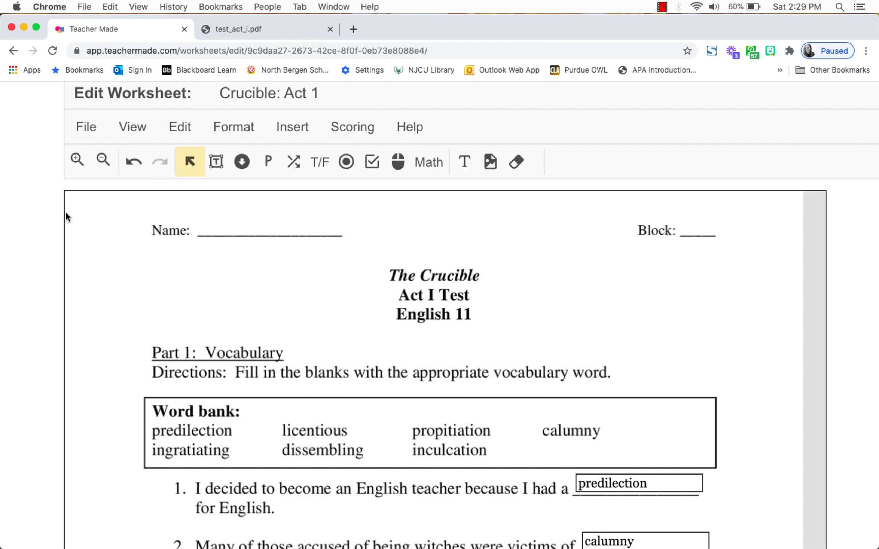
pyautogui.click(89, 132)
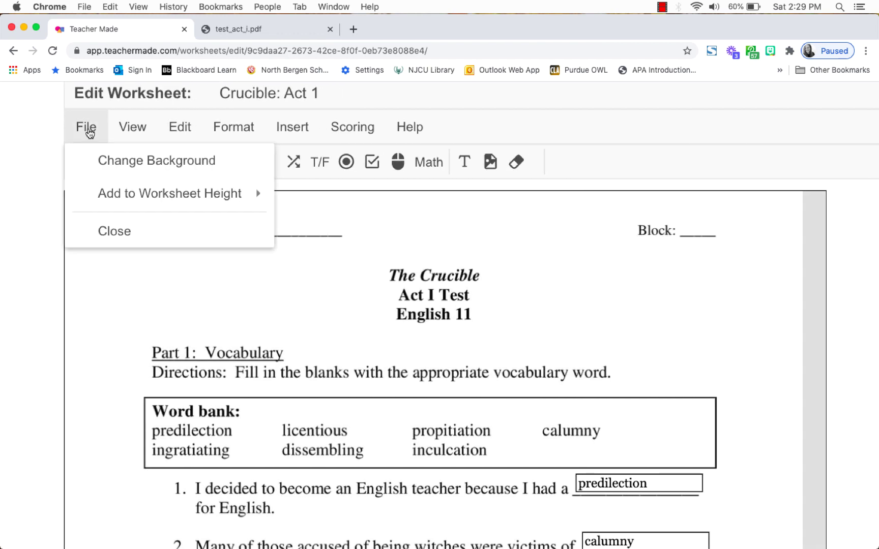
pyautogui.click(112, 160)
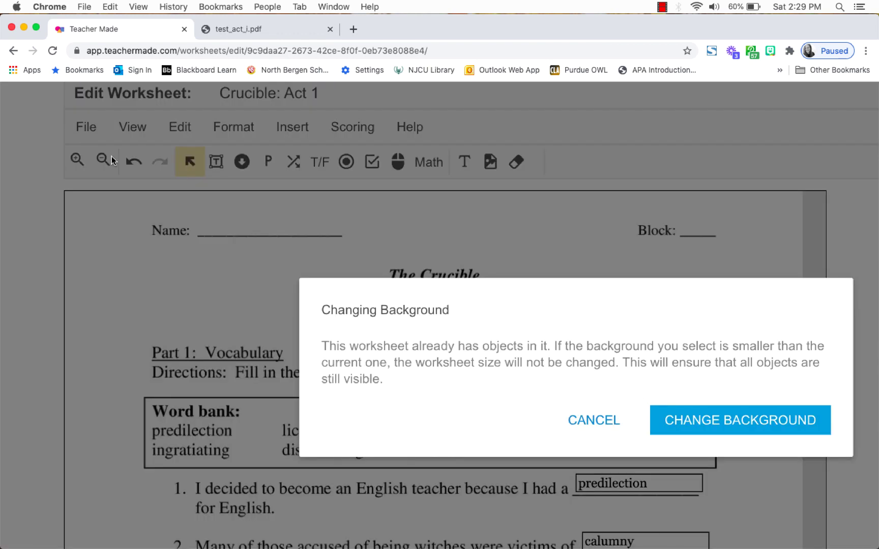
pyautogui.click(595, 422)
# Look over the editor's worksheet height, zoom, border, question type and default score options.
pyautogui.click(92, 134)
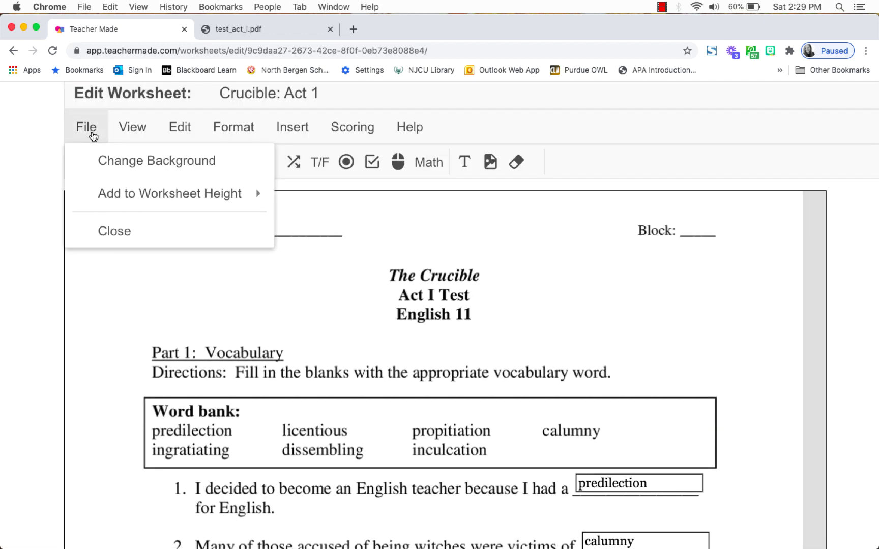
pyautogui.moveTo(170, 198)
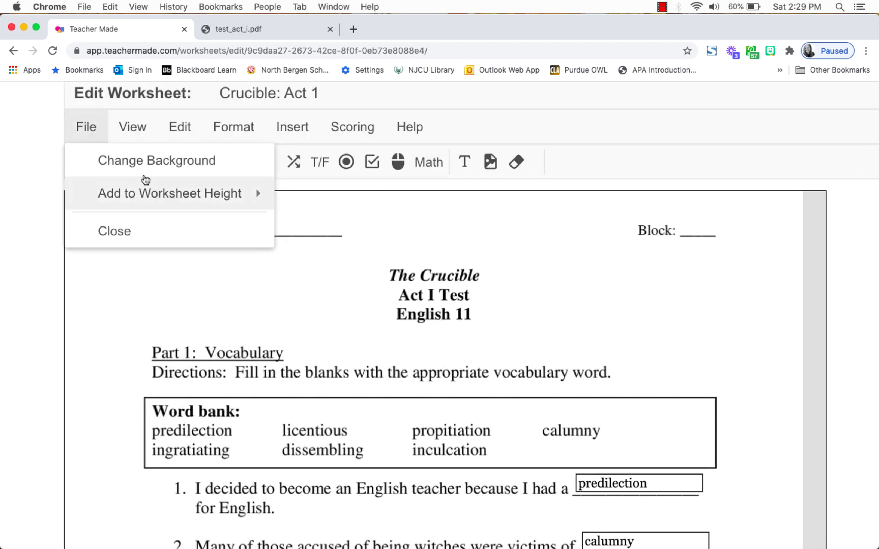
pyautogui.click(136, 129)
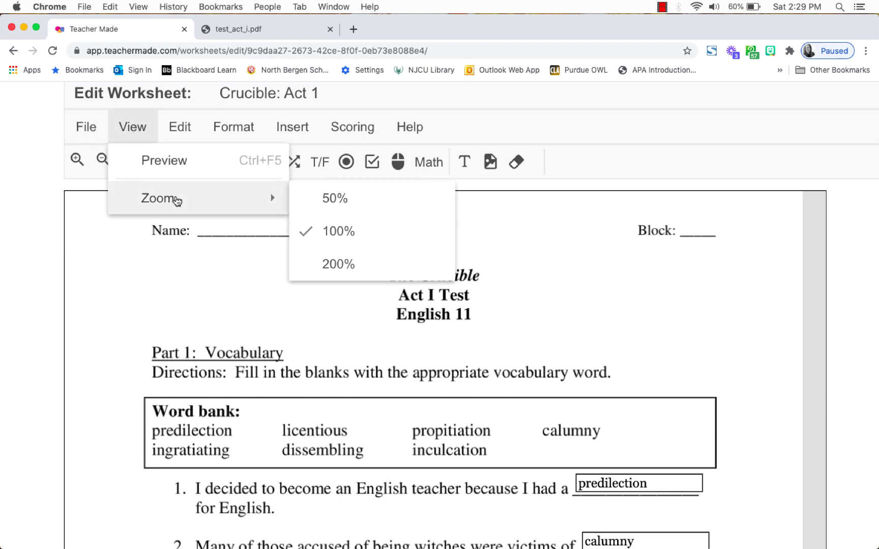
pyautogui.click(184, 134)
pyautogui.click(232, 133)
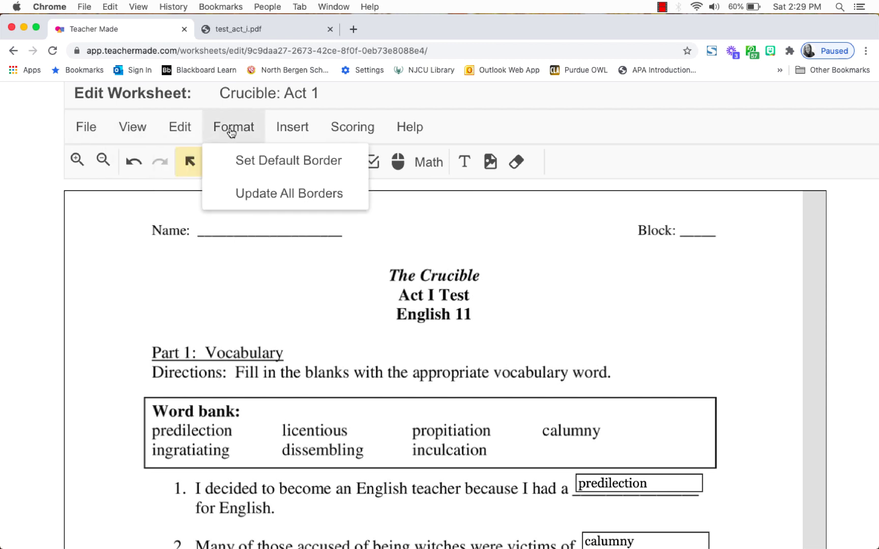
pyautogui.click(292, 130)
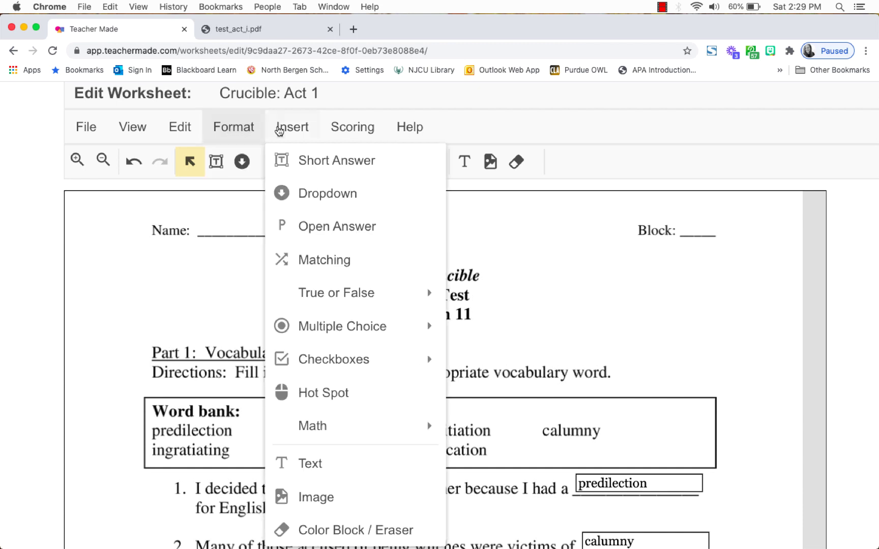
pyautogui.moveTo(339, 331)
pyautogui.scroll(-3, 337, 334)
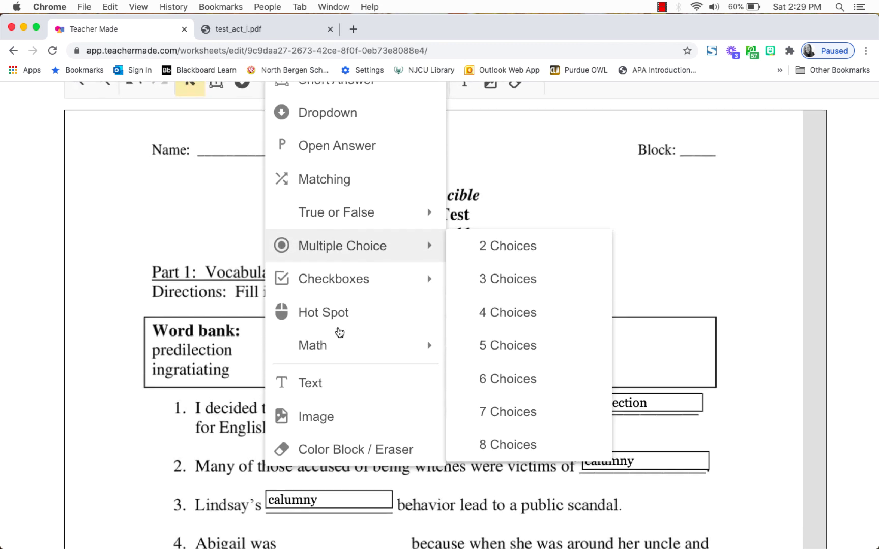
pyautogui.scroll(3, 336, 367)
pyautogui.click(365, 131)
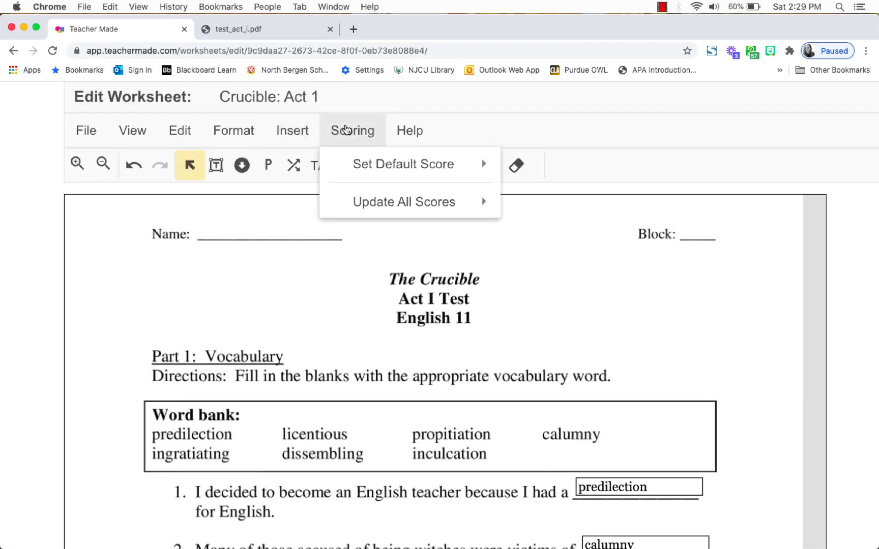
pyautogui.moveTo(367, 155)
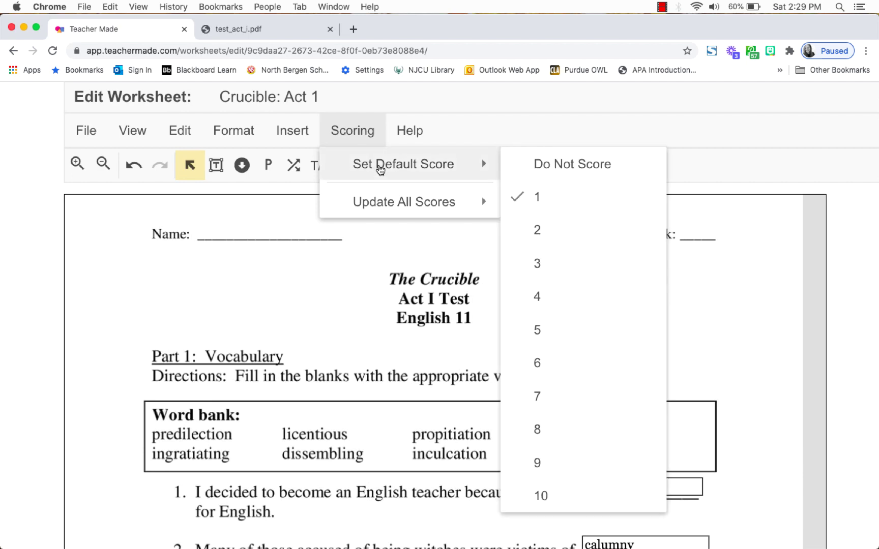
pyautogui.click(293, 130)
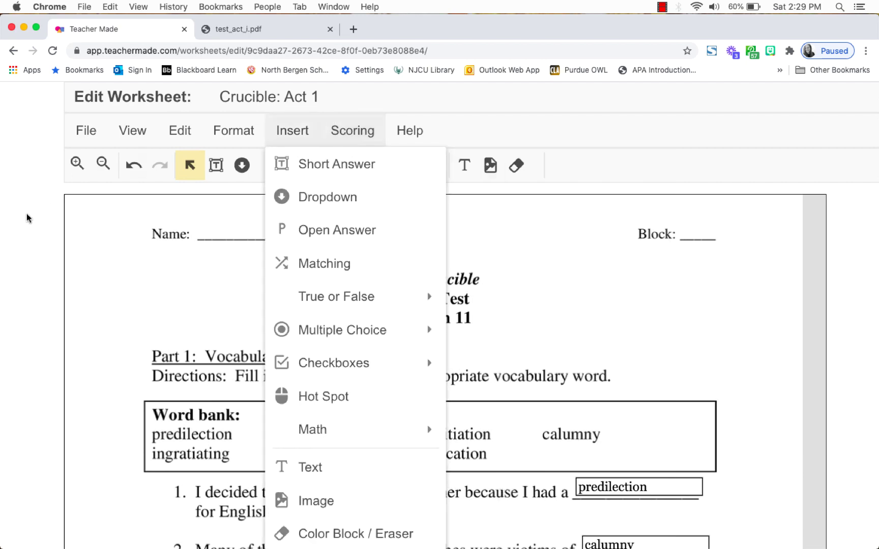
pyautogui.click(28, 218)
# Go back to the list of worksheets and reopen the content of Crucible: Act 1 for editing.
pyautogui.press('super+0')
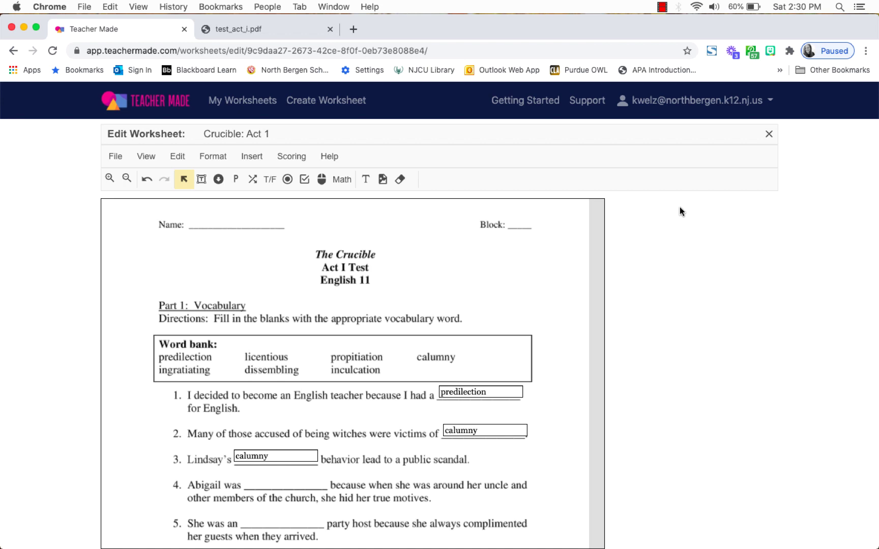
pyautogui.click(262, 106)
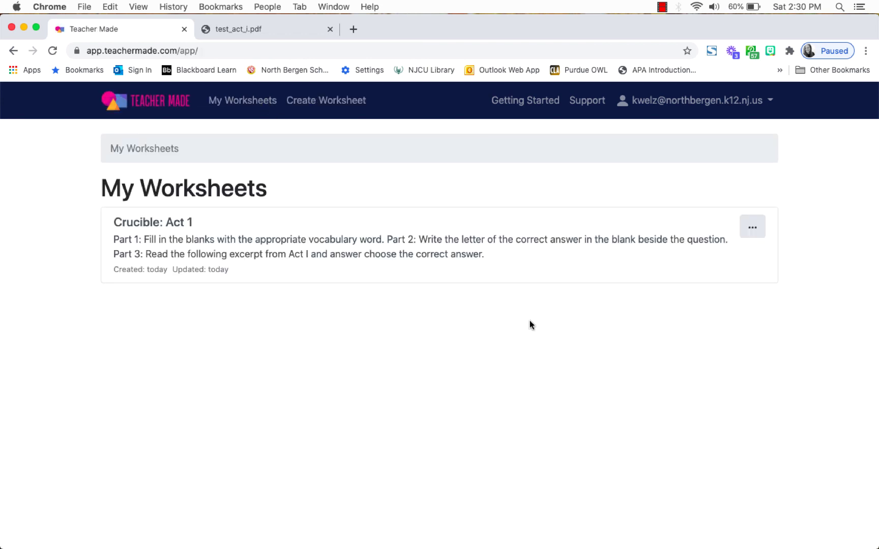
pyautogui.scroll(3, 565, 329)
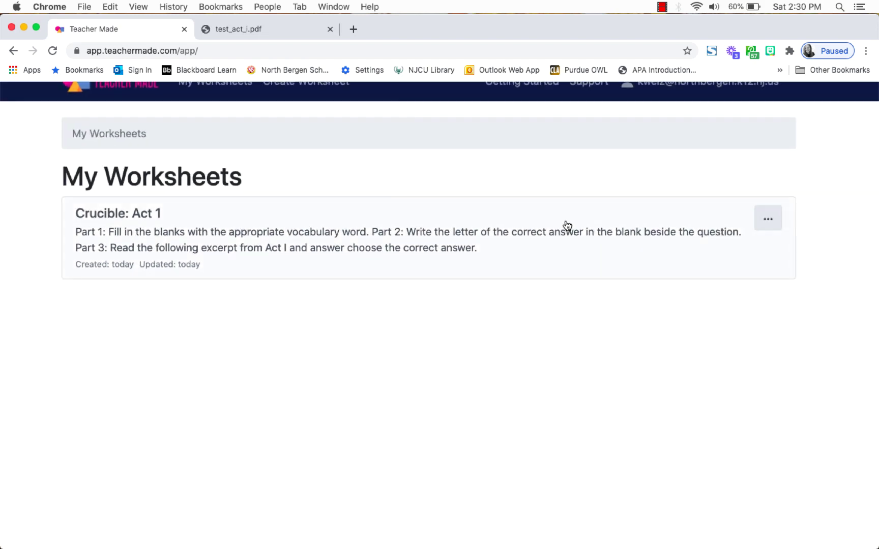
pyautogui.click(520, 238)
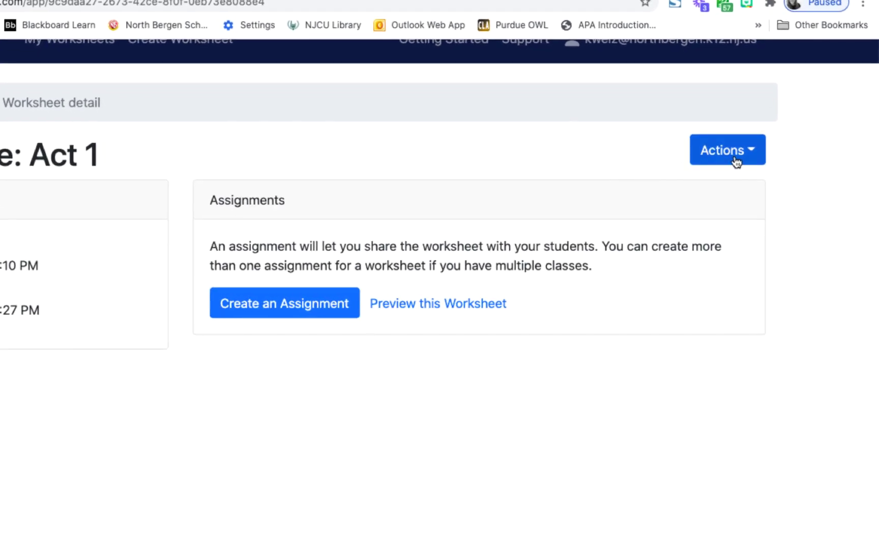
pyautogui.click(736, 161)
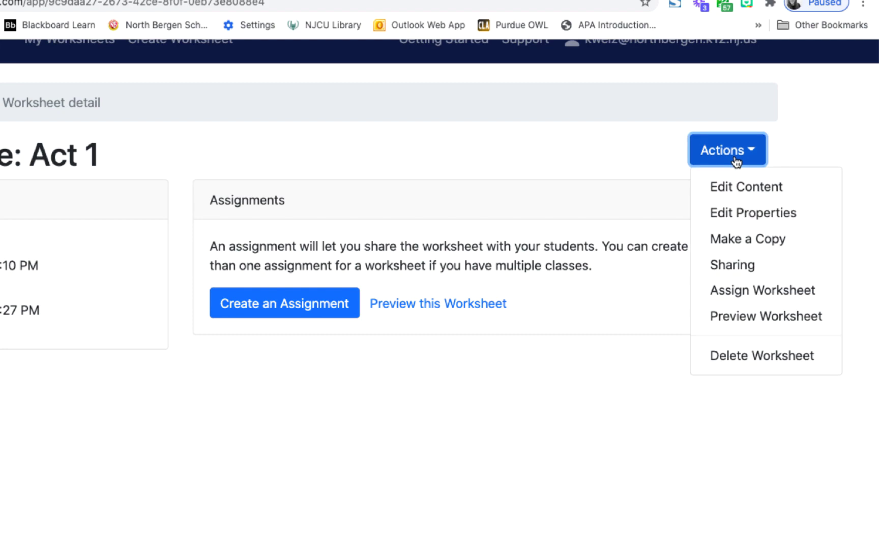
pyautogui.click(789, 188)
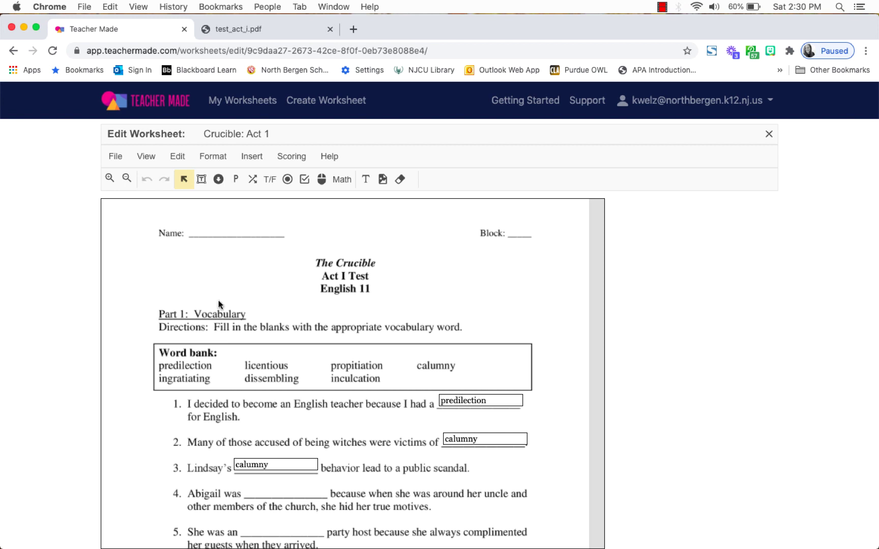
# Leave the editor and look over the worksheet's title and full description in its properties, returning to the worksheet detail page.
pyautogui.click(13, 50)
pyautogui.click(753, 173)
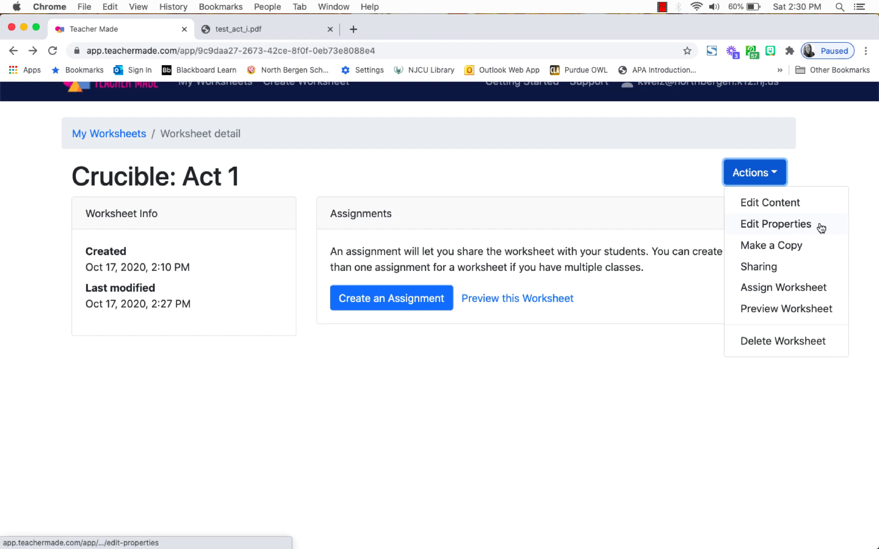
pyautogui.click(819, 226)
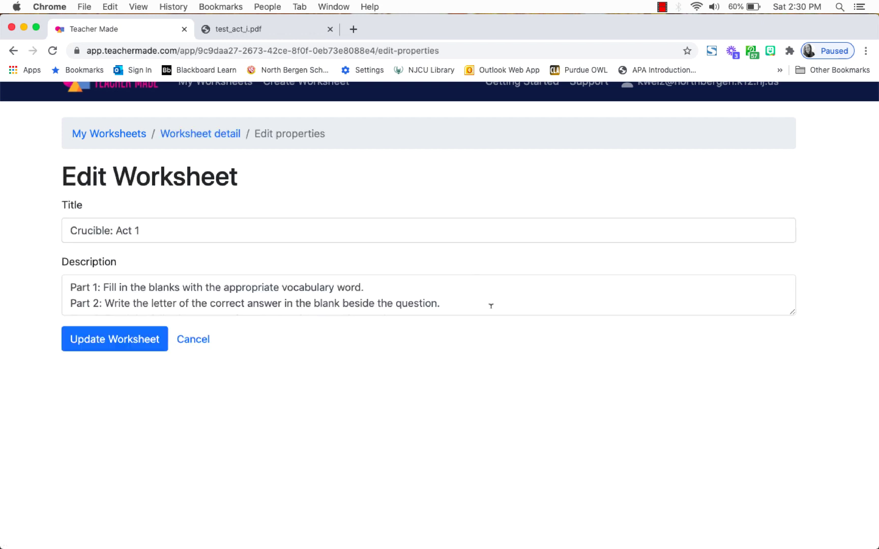
pyautogui.moveTo(792, 311); pyautogui.dragTo(792, 344)
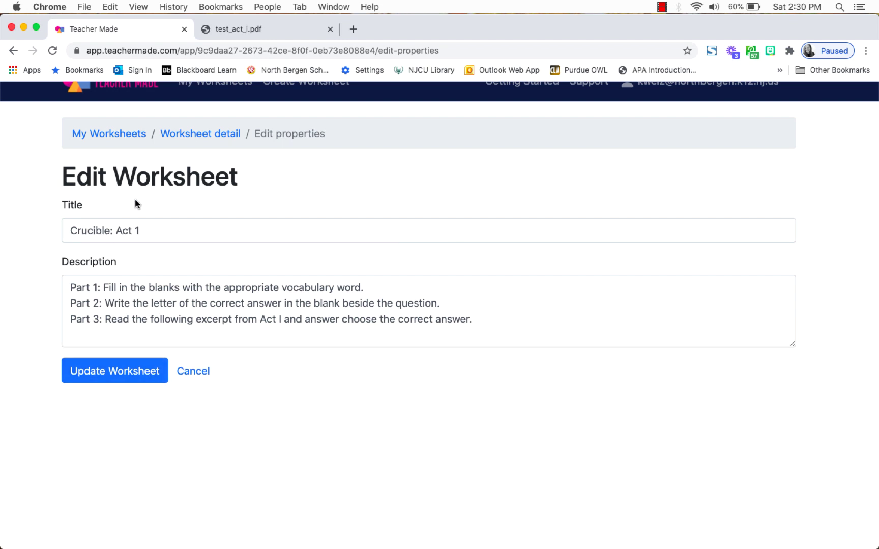
pyautogui.click(13, 53)
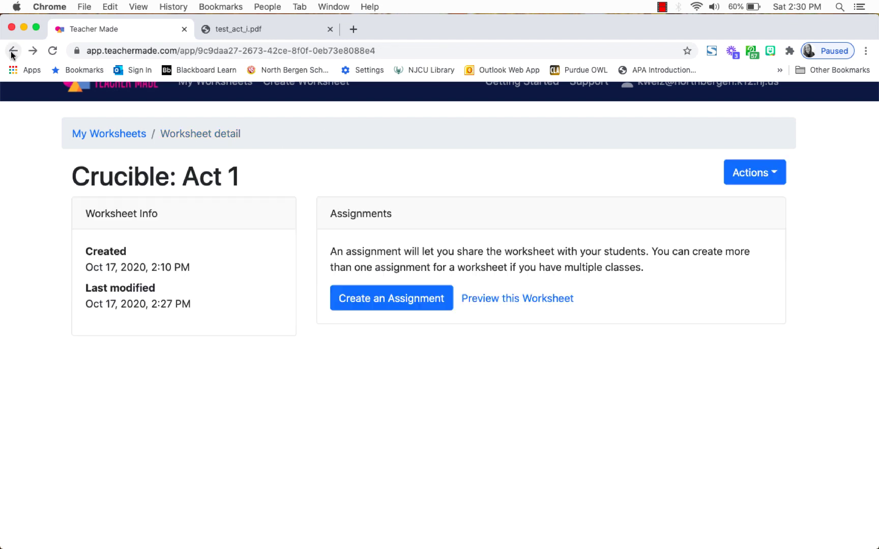
# Review the worksheet's sharing setting and its available choices, and close it without changing anything.
pyautogui.click(773, 185)
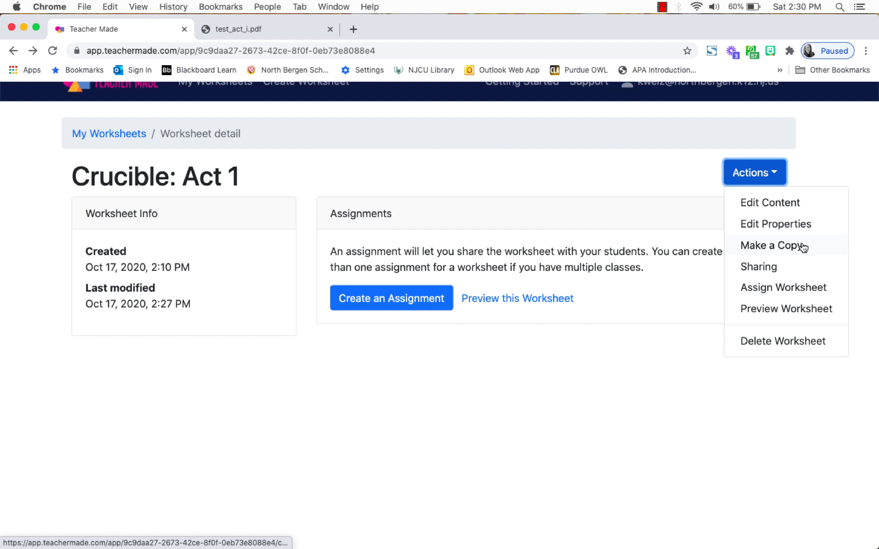
pyautogui.click(800, 268)
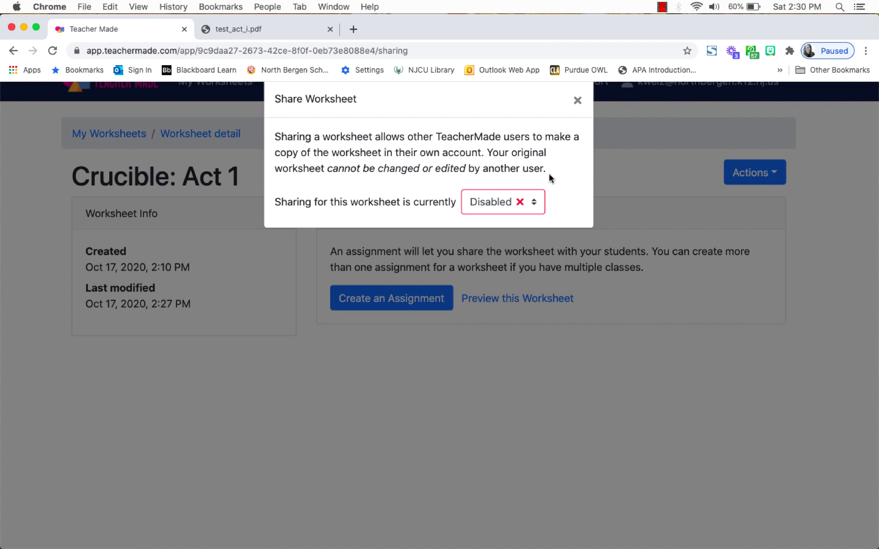
pyautogui.click(522, 202)
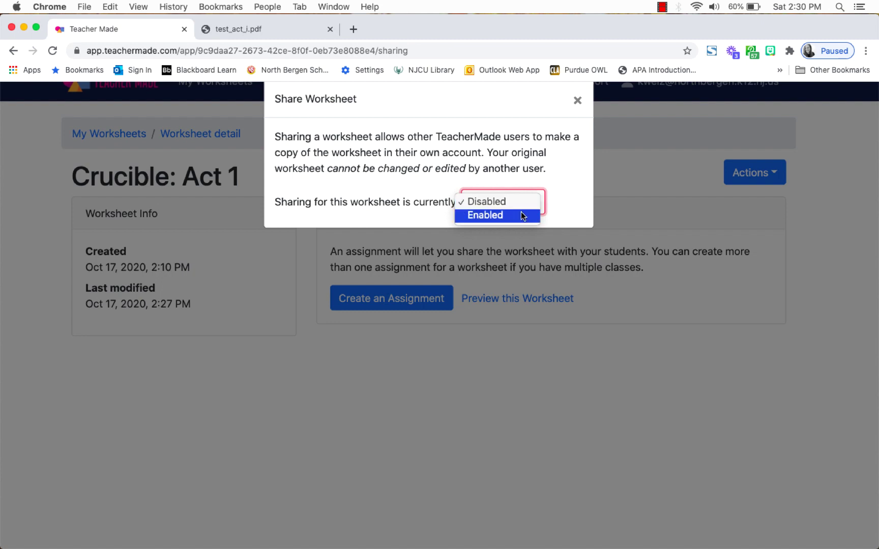
pyautogui.click(577, 102)
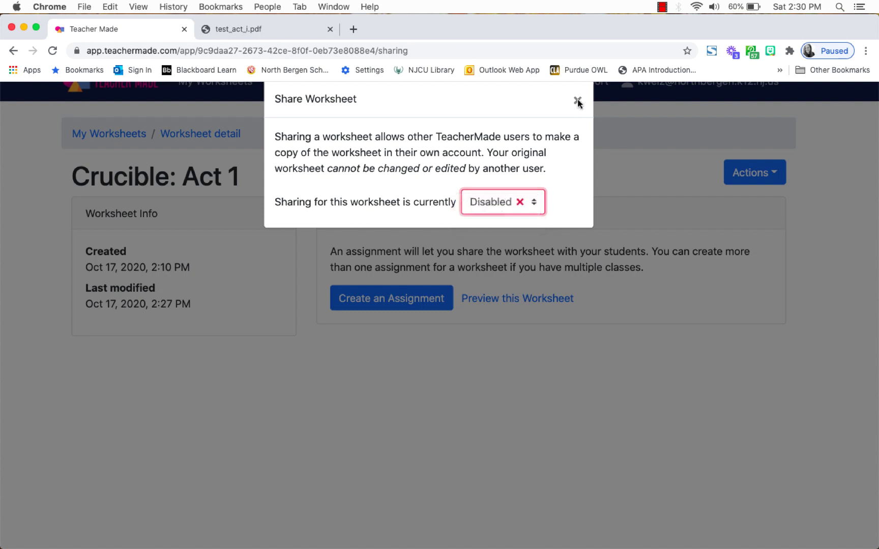
pyautogui.click(577, 101)
# Start assigning the Crucible: Act 1 worksheet and have students sign in using a Google account.
pyautogui.click(739, 174)
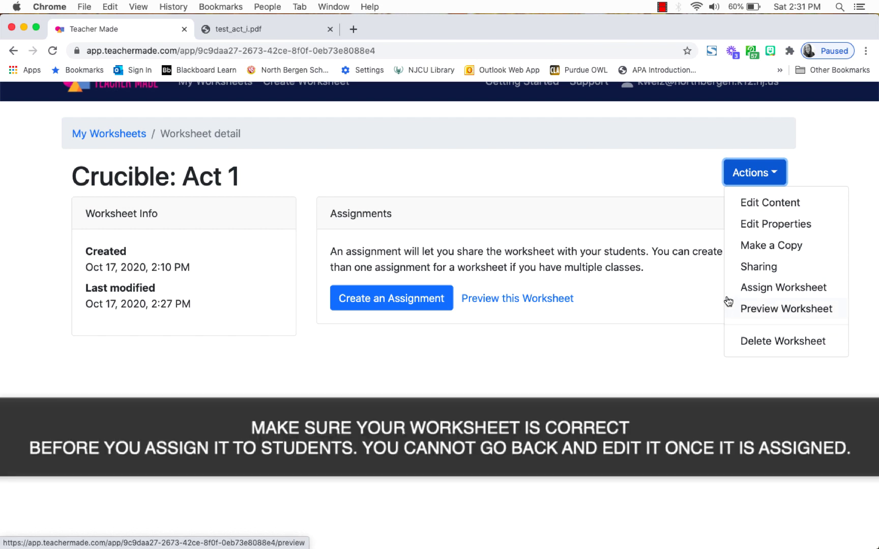
pyautogui.click(662, 359)
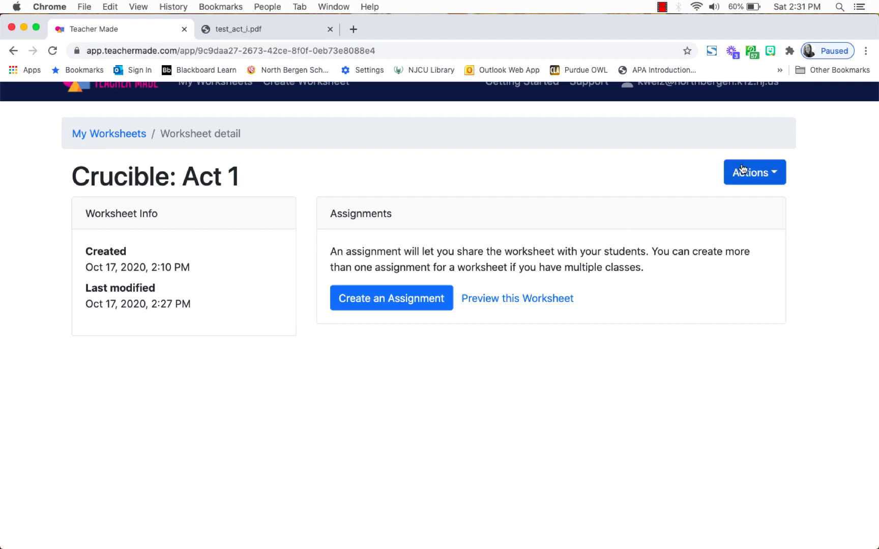
pyautogui.click(775, 174)
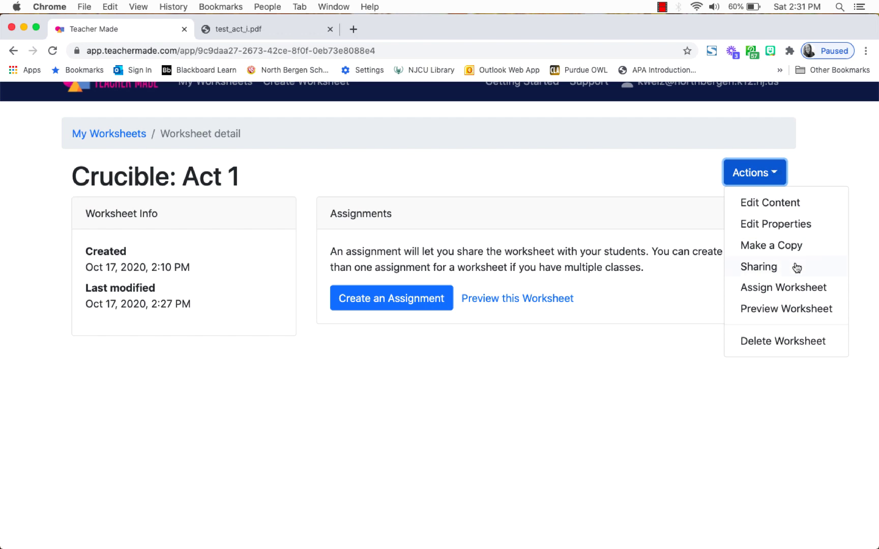
pyautogui.click(796, 286)
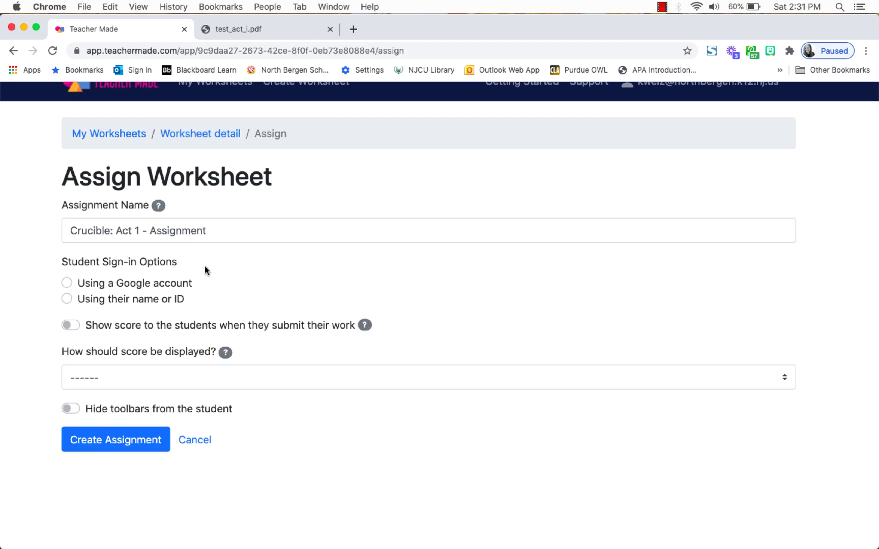
pyautogui.scroll(5, 148, 270)
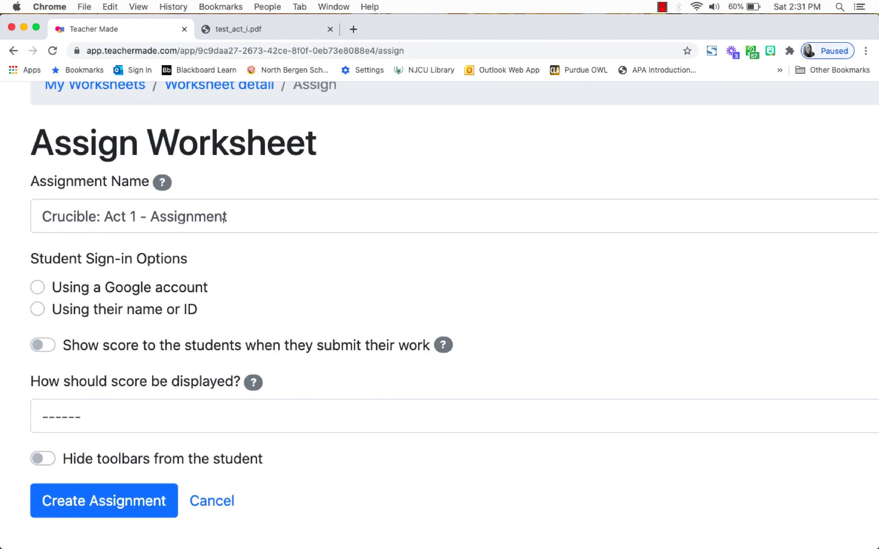
pyautogui.click(39, 288)
pyautogui.click(39, 310)
pyautogui.click(38, 288)
pyautogui.scroll(-2, 151, 381)
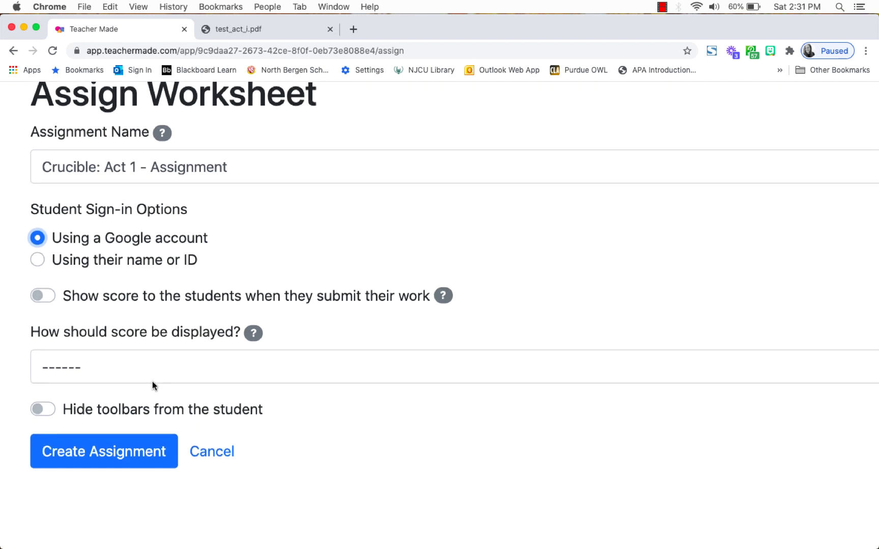
# Hide the text and drawing tools from students and create the assignment, leaving the score display unselected.
pyautogui.click(158, 363)
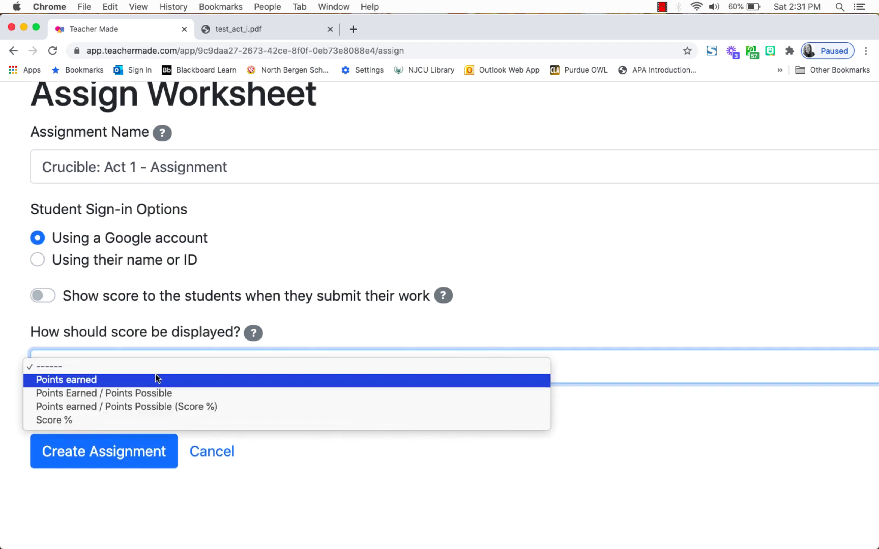
pyautogui.click(284, 459)
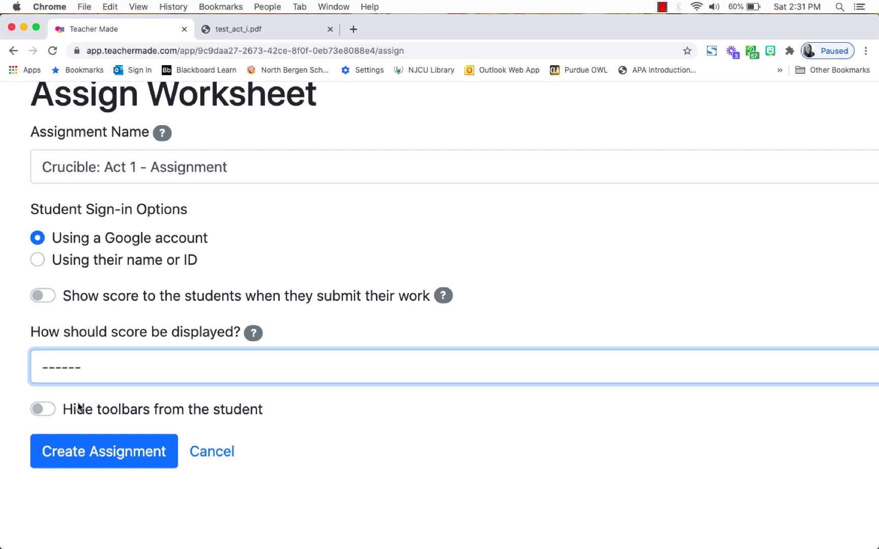
pyautogui.click(39, 409)
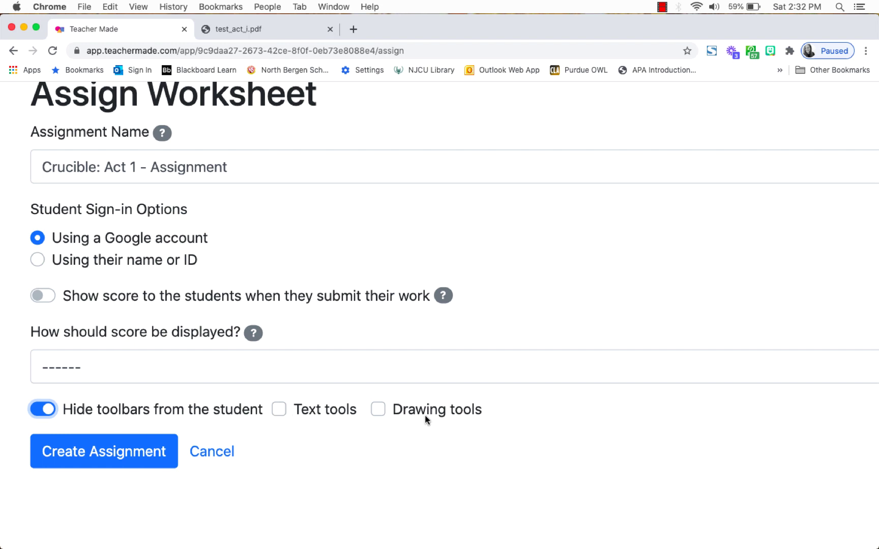
pyautogui.click(378, 411)
pyautogui.click(281, 408)
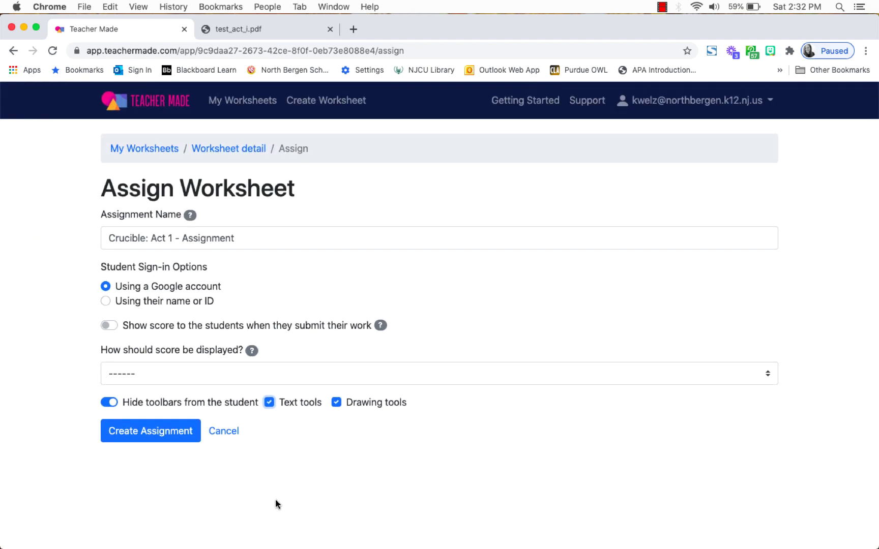
pyautogui.click(181, 438)
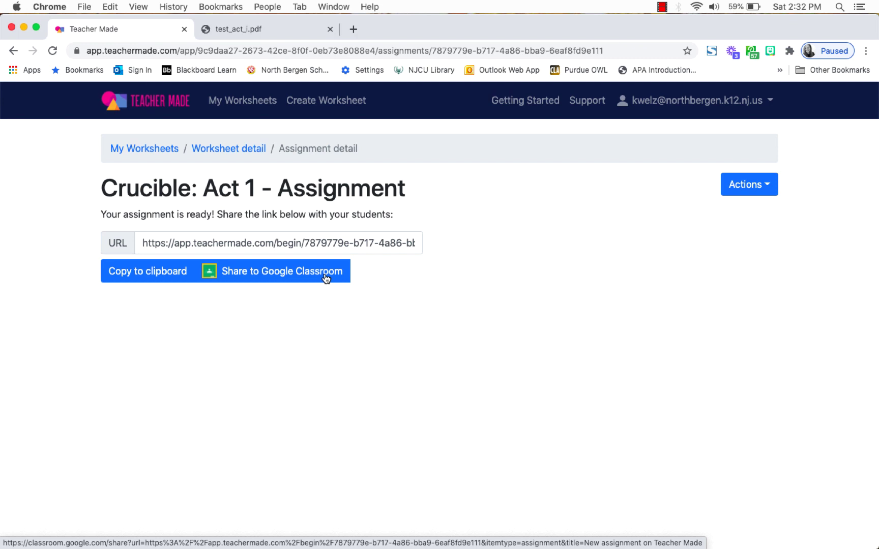
# Look over the actions available for the new assignment and copy its student link to the clipboard.
pyautogui.click(763, 194)
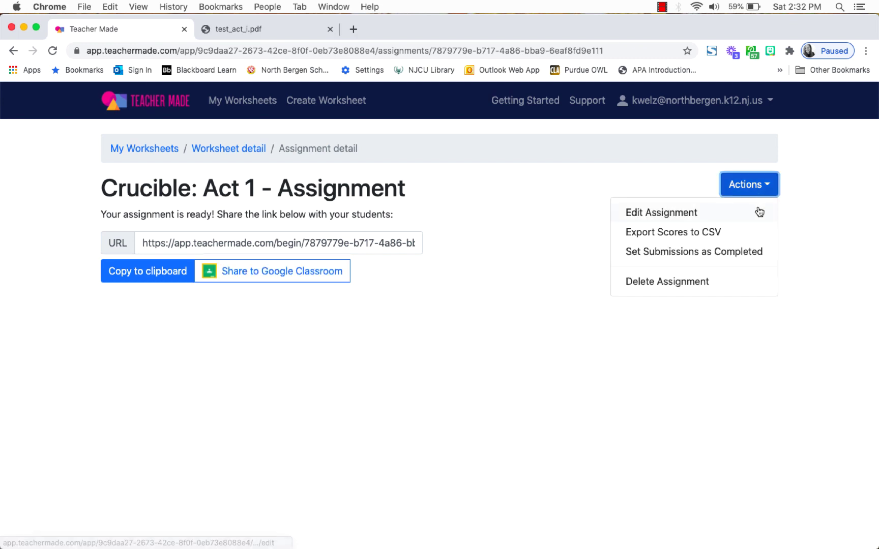
pyautogui.click(805, 242)
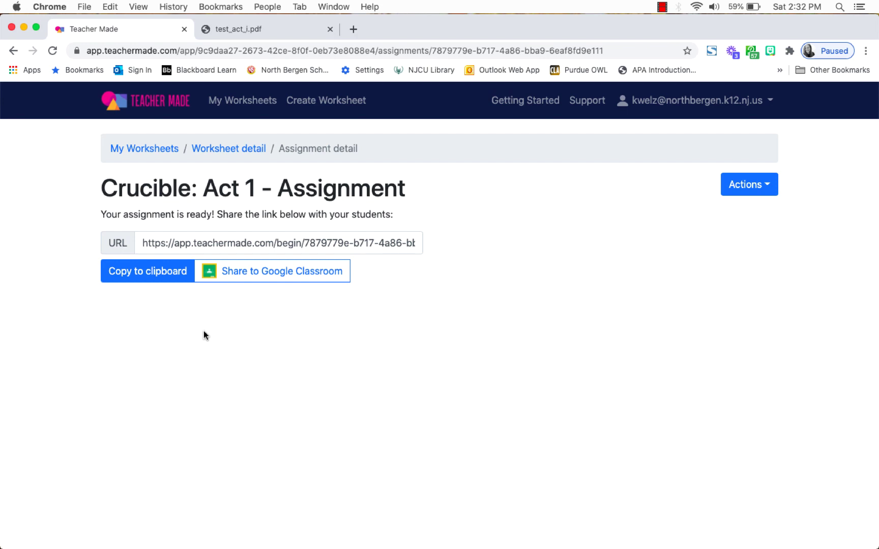
pyautogui.click(144, 271)
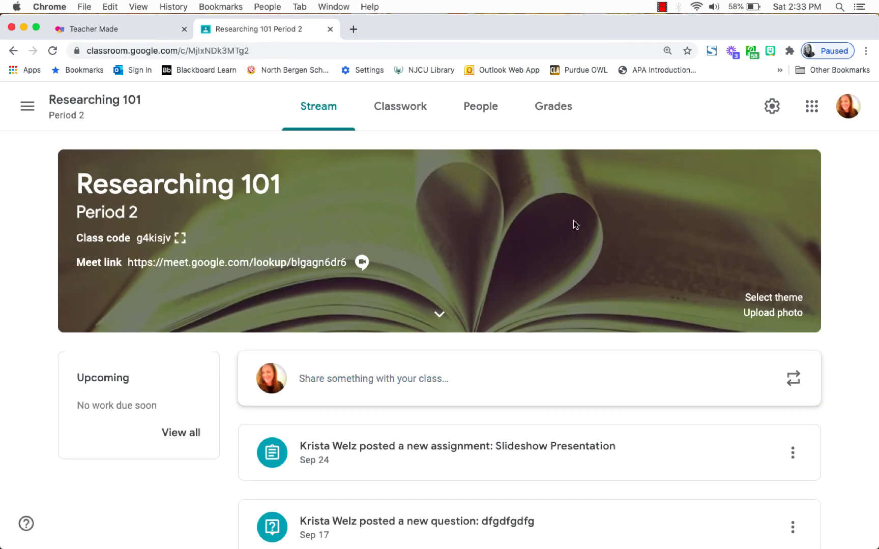
# Start a new assignment in the classwork of the Researching 101 class.
pyautogui.click(410, 112)
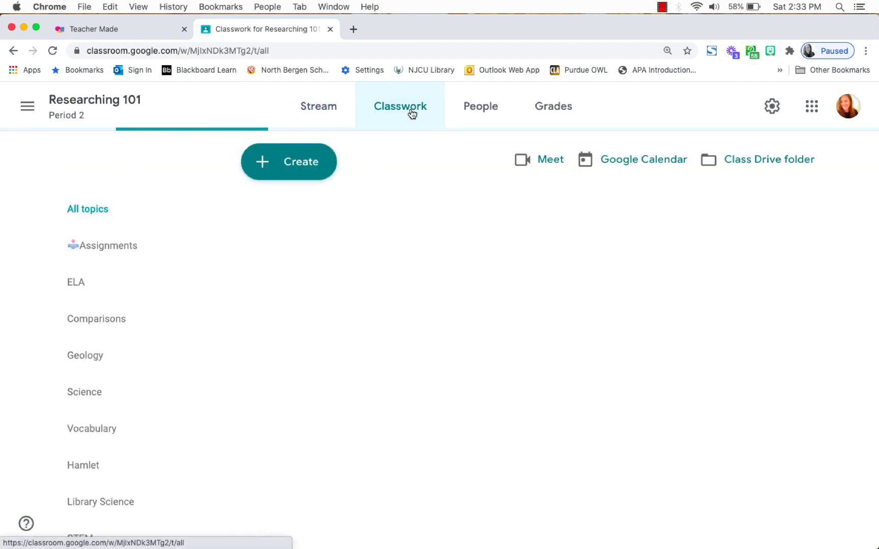
pyautogui.click(303, 163)
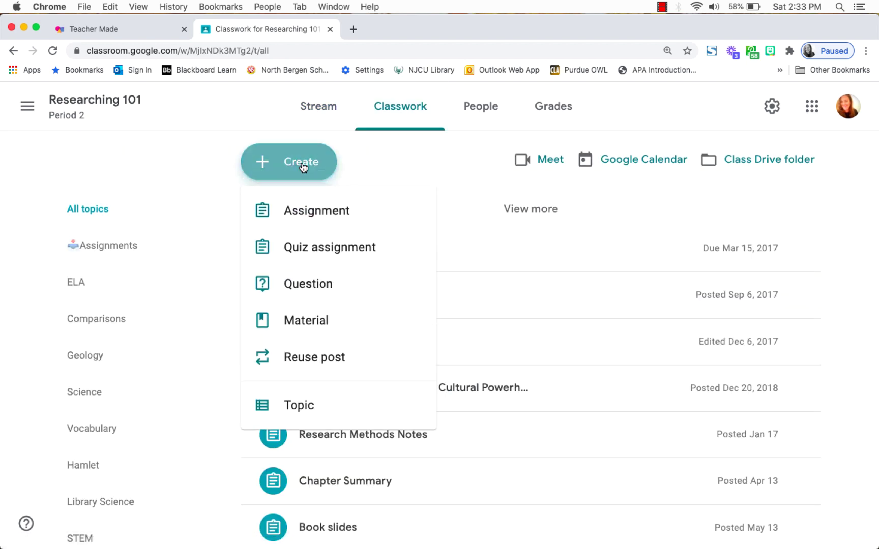
pyautogui.click(356, 213)
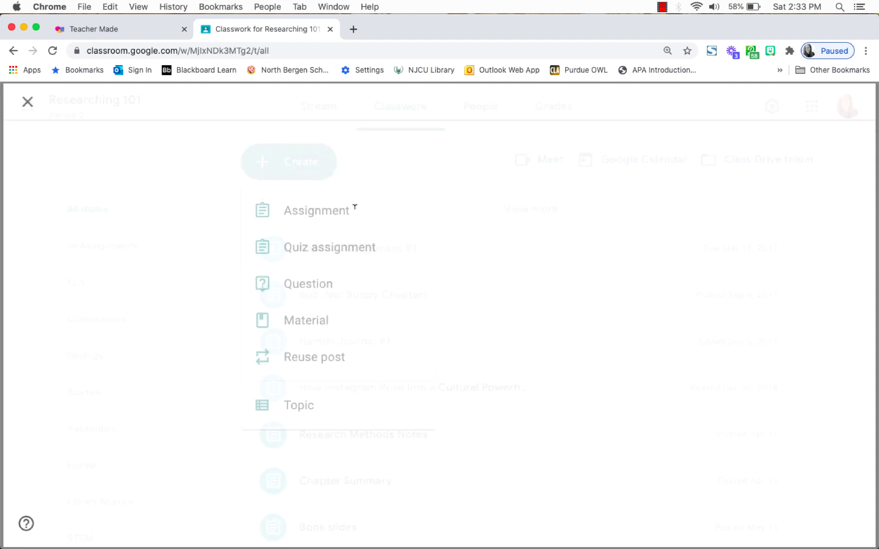
# Attach the copied TeacherMade assignment link to the new Classroom assignment.
pyautogui.click(103, 327)
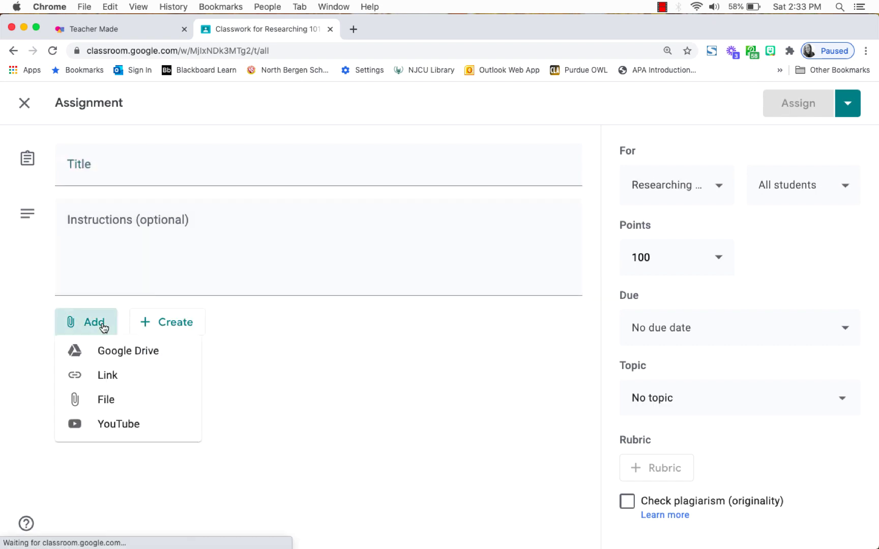
pyautogui.click(117, 386)
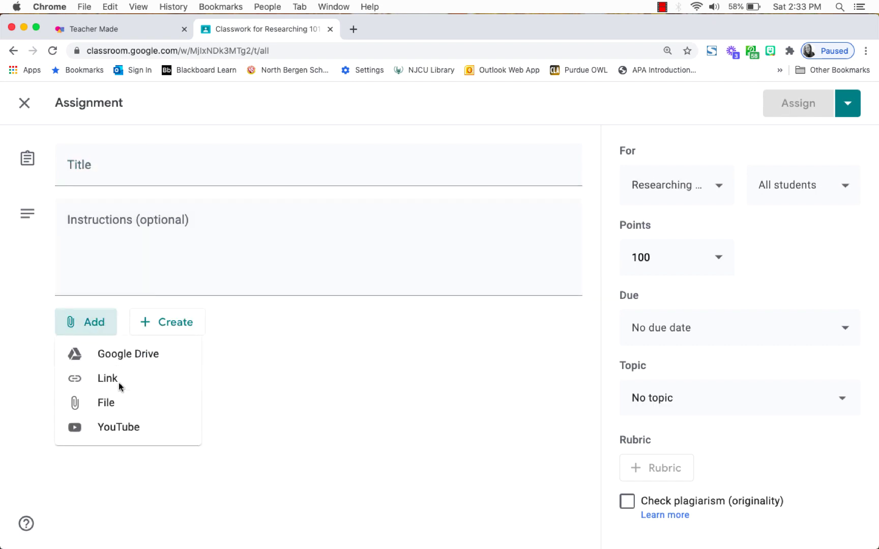
pyautogui.rightClick(383, 321)
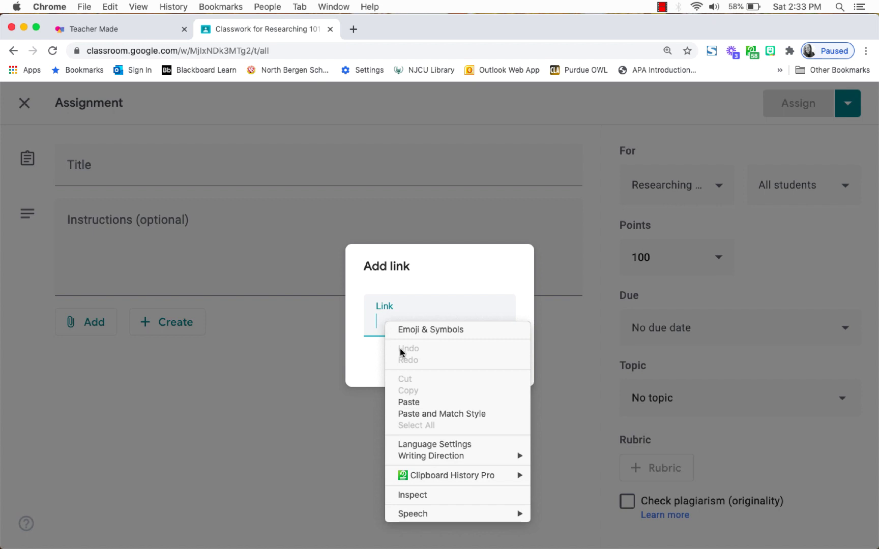
pyautogui.click(414, 400)
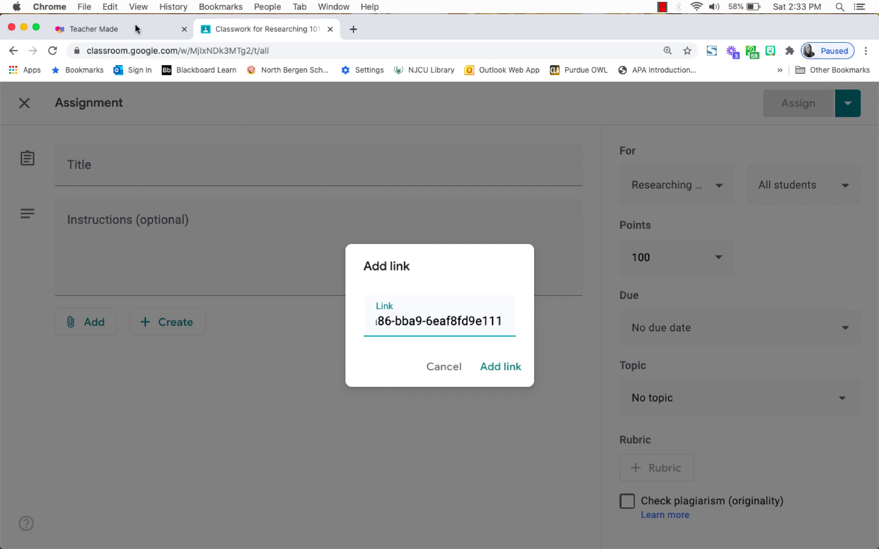
pyautogui.click(135, 31)
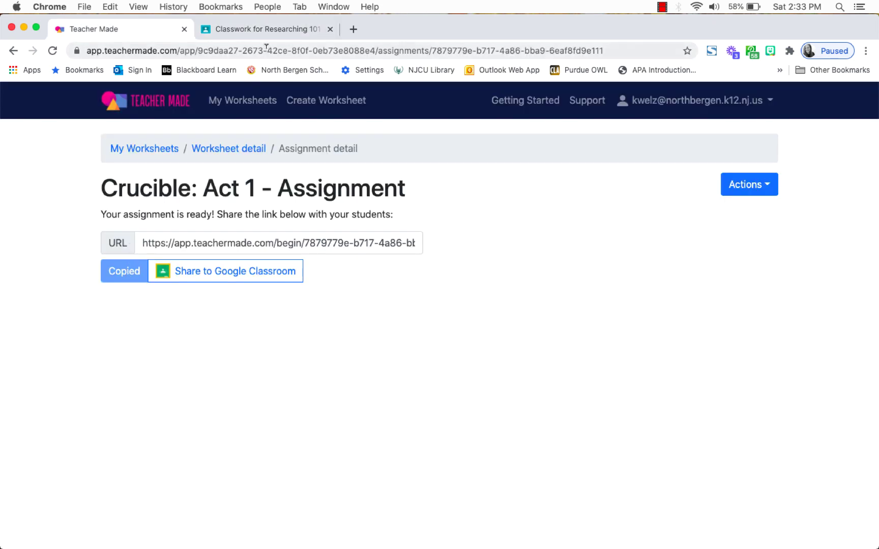
pyautogui.click(273, 32)
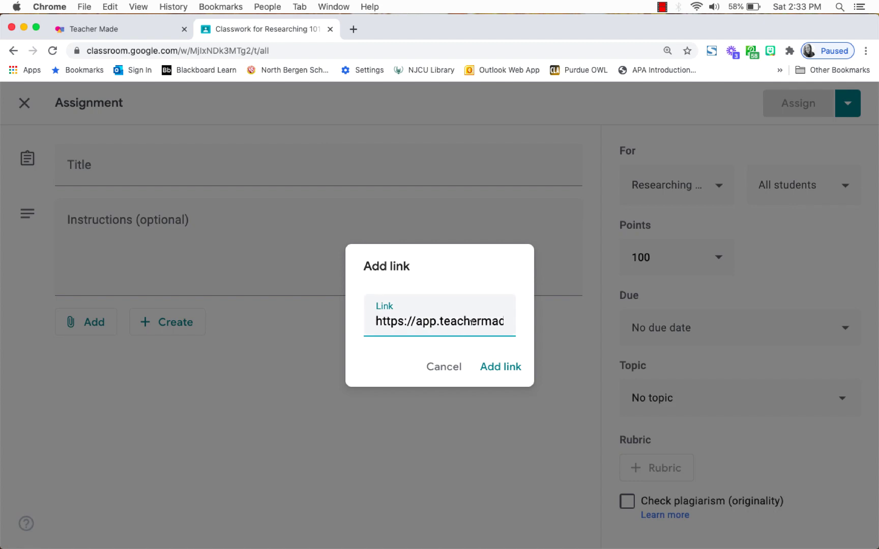
pyautogui.click(500, 373)
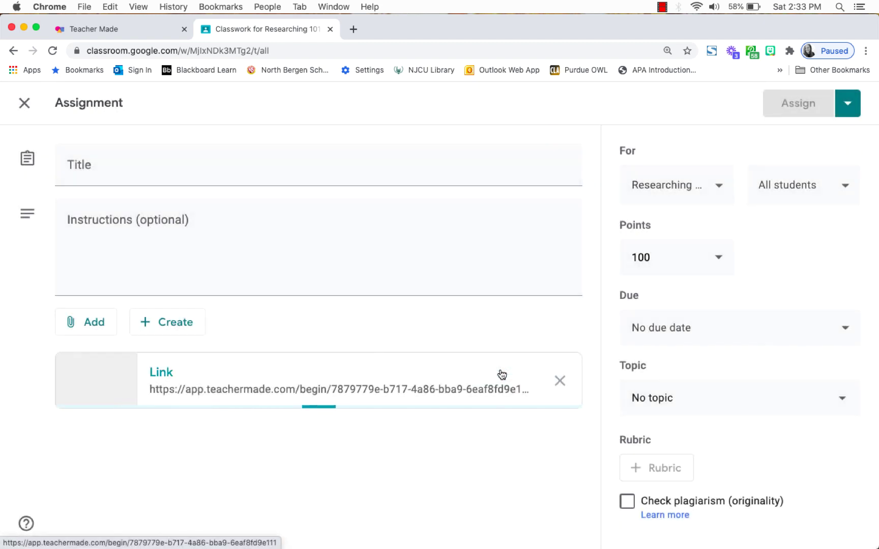
# Title the assignment "Crucible: Act 1 Assessment" and enter the instructions "Click on the link below to take the assessment.".
pyautogui.click(149, 165)
pyautogui.press('super+v')
pyautogui.click(138, 219)
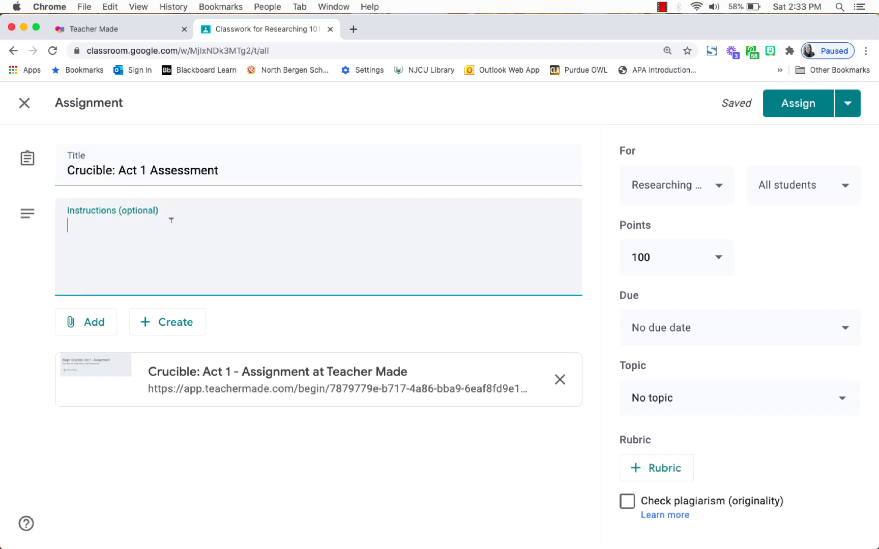
pyautogui.press('super+v')
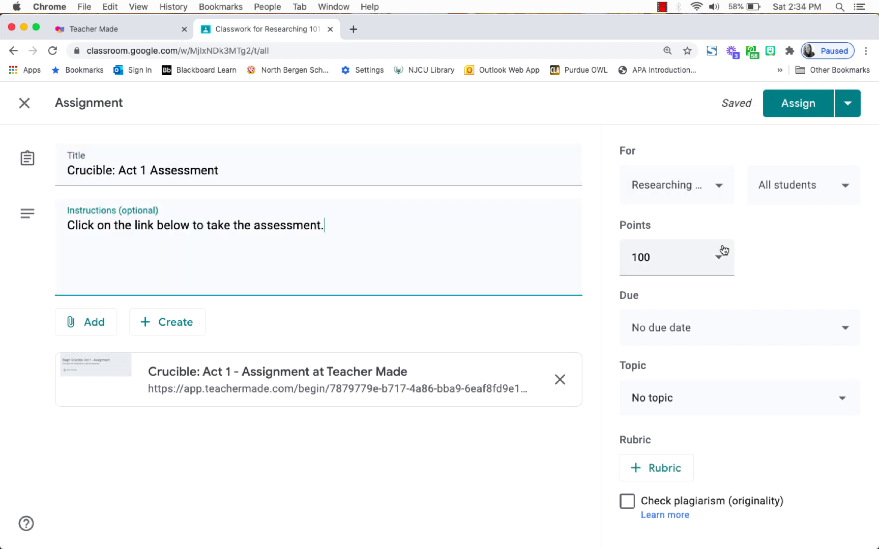
# Set the assignment's due date to Friday, October 23, 2020 and assign it to the class.
pyautogui.click(709, 328)
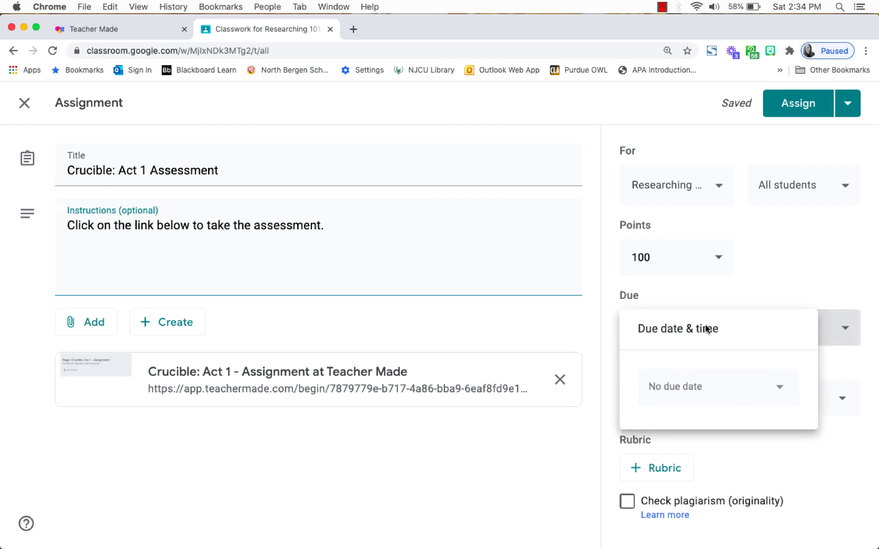
pyautogui.click(735, 389)
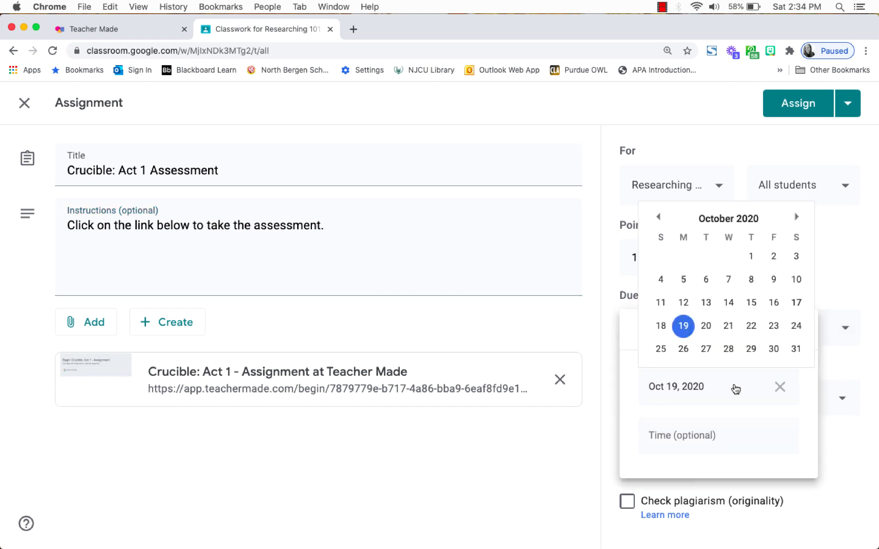
pyautogui.click(773, 326)
pyautogui.click(813, 286)
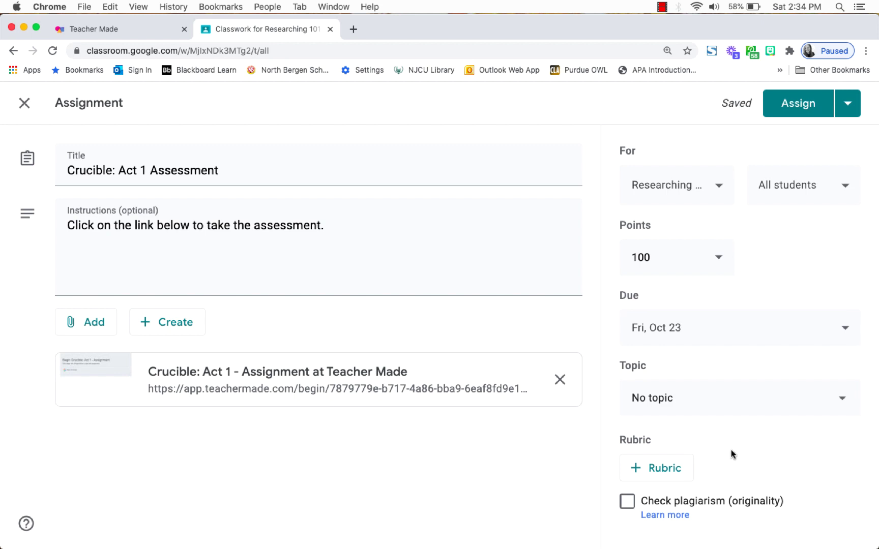
pyautogui.click(806, 113)
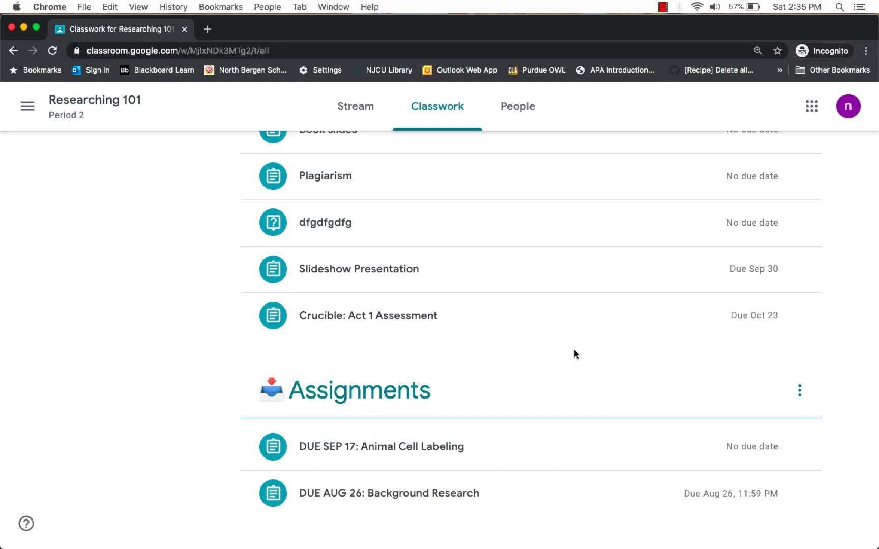
# In the student's Classroom view, open the Crucible: Act 1 Assessment link and begin the TeacherMade worksheet with the student's Google account.
pyautogui.click(452, 319)
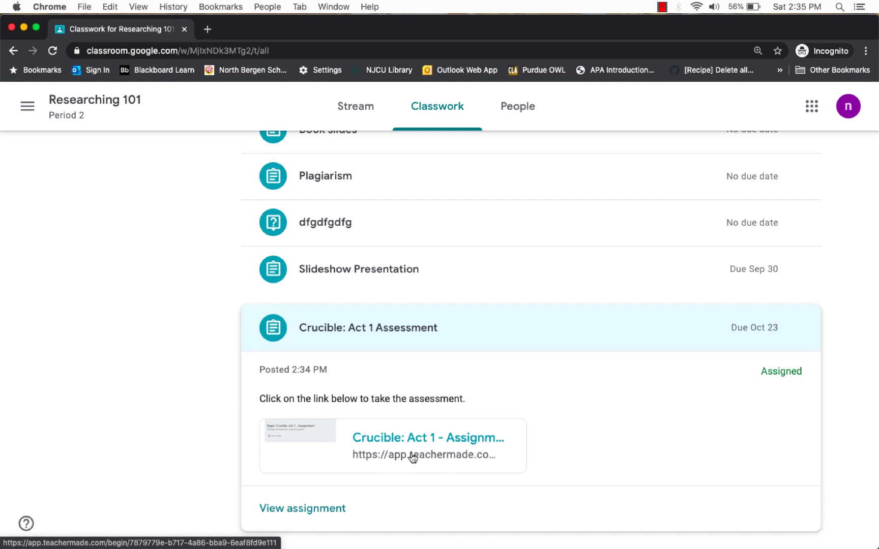
pyautogui.click(331, 507)
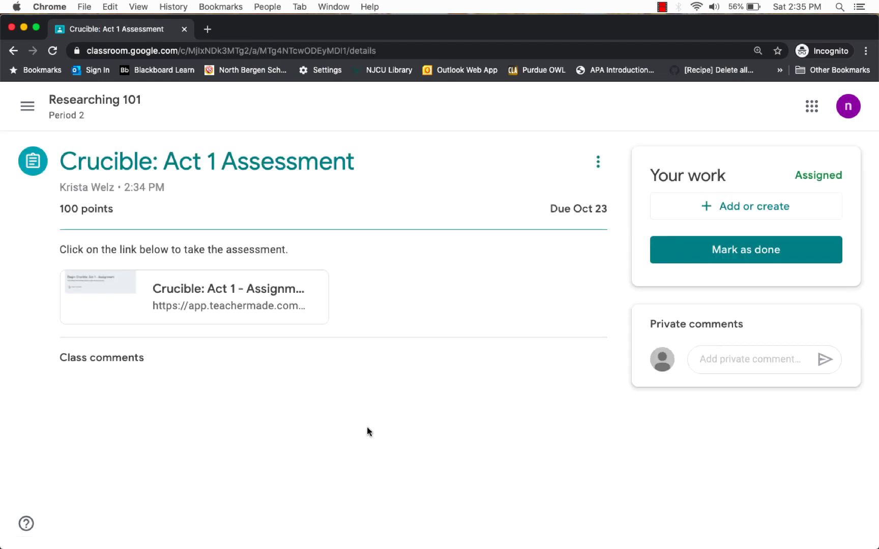
pyautogui.click(265, 291)
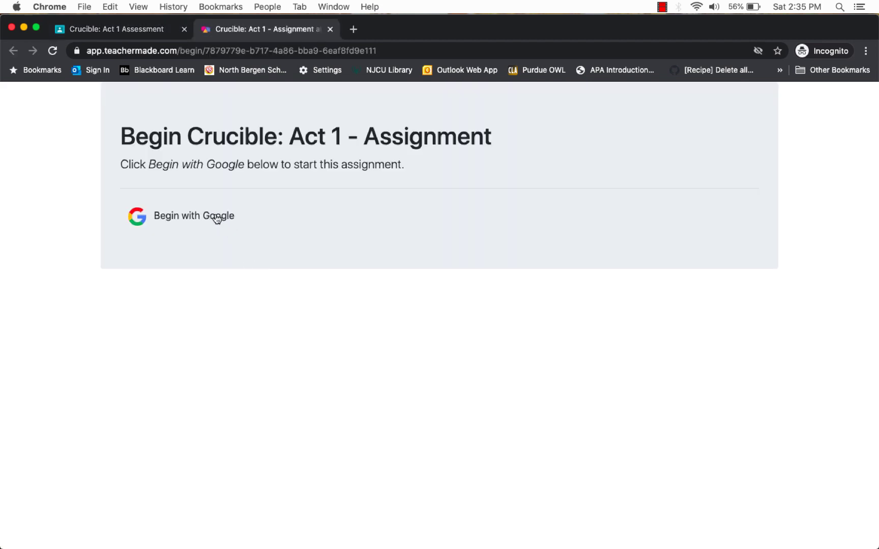
pyautogui.click(183, 220)
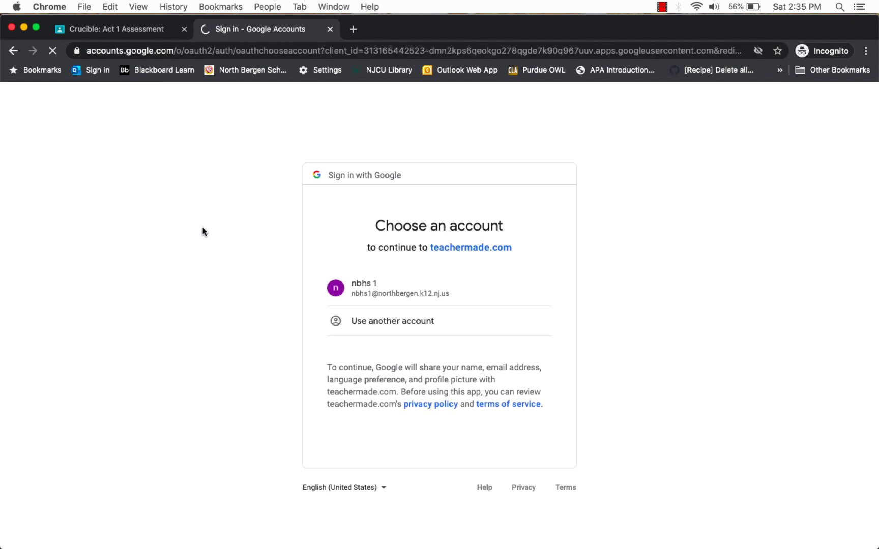
pyautogui.click(457, 294)
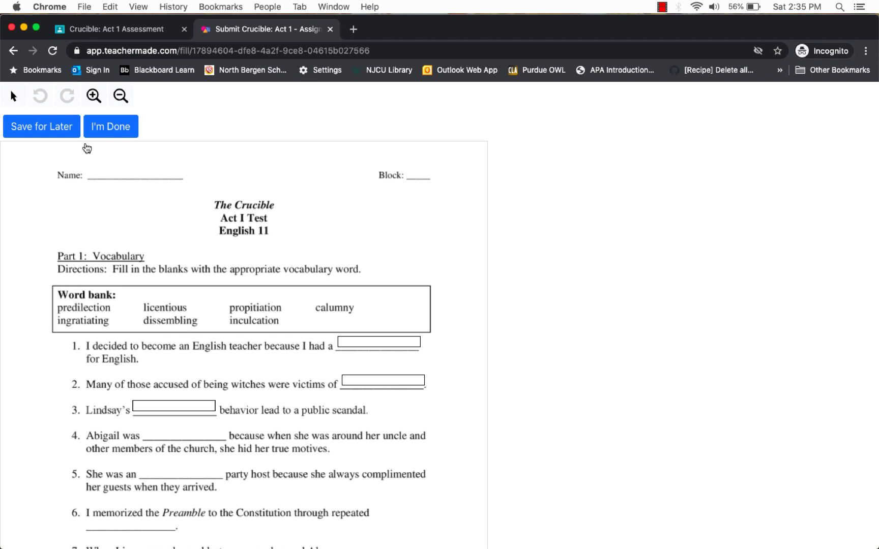
# Enlarge the worksheet and answer vocabulary question 1 with "inculcation".
pyautogui.click(92, 96)
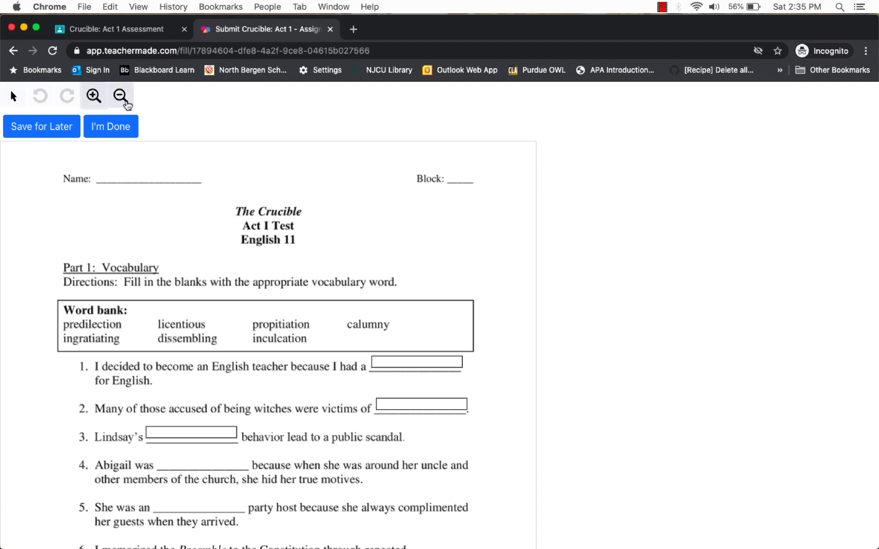
pyautogui.click(95, 102)
pyautogui.click(95, 103)
pyautogui.click(95, 102)
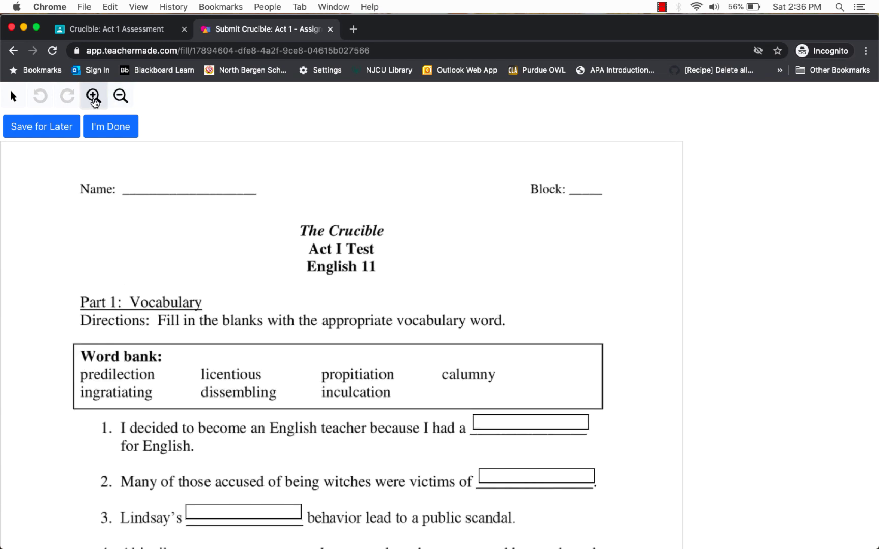
pyautogui.click(95, 103)
pyautogui.scroll(-1, 310, 333)
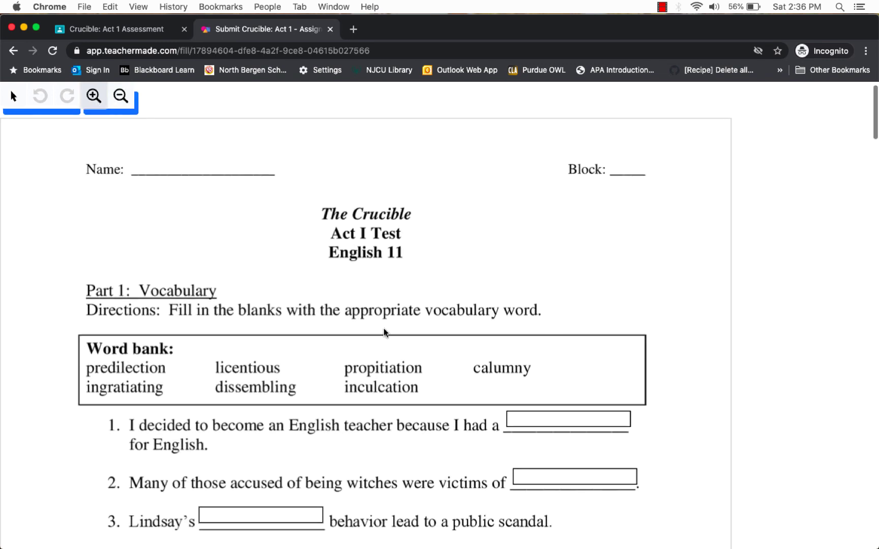
pyautogui.scroll(-2, 549, 394)
pyautogui.click(536, 379)
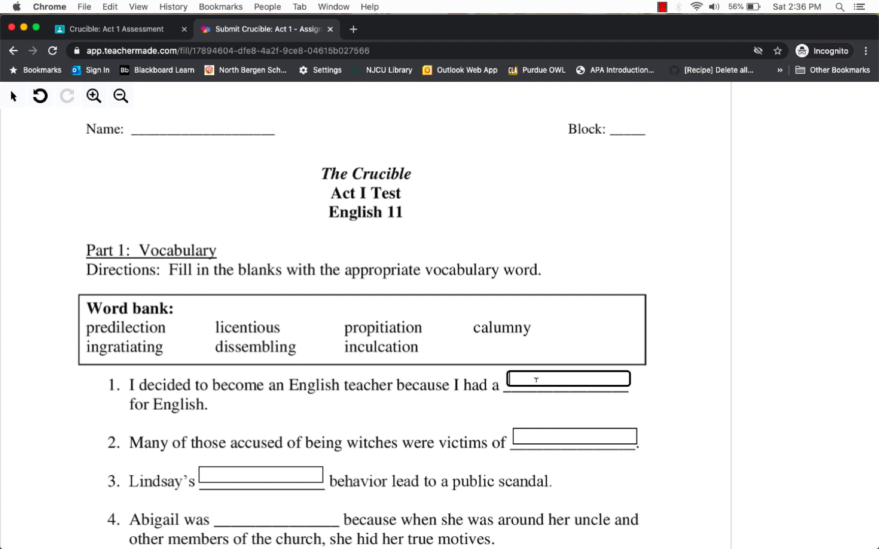
pyautogui.write('inculvation')
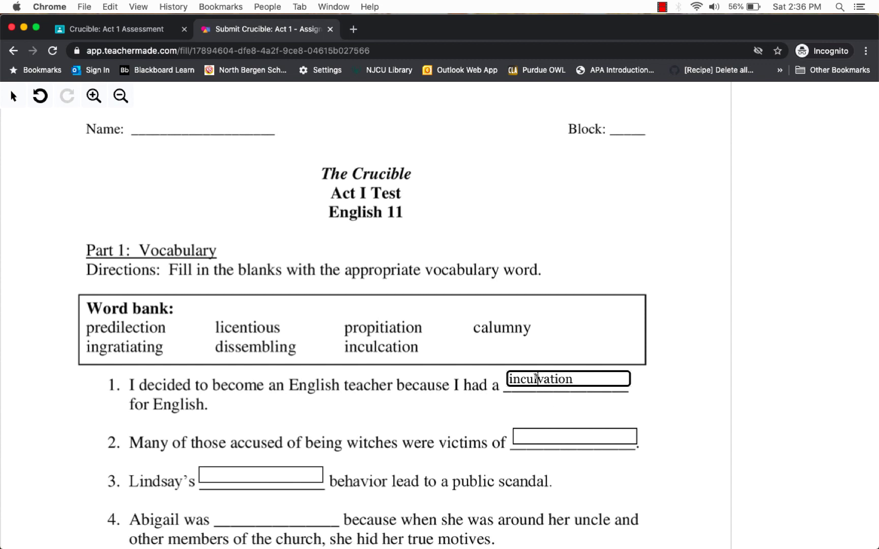
pyautogui.click(536, 378)
pyautogui.press('BackSpace')
pyautogui.write('c')
pyautogui.press('BackSpace')
pyautogui.write('l')
pyautogui.press('Right')
pyautogui.press('BackSpace')
pyautogui.write('c')
# Fill in vocabulary question 2 with "calumny" and question 3 with "dissembling".
pyautogui.click(557, 438)
pyautogui.write('calu')
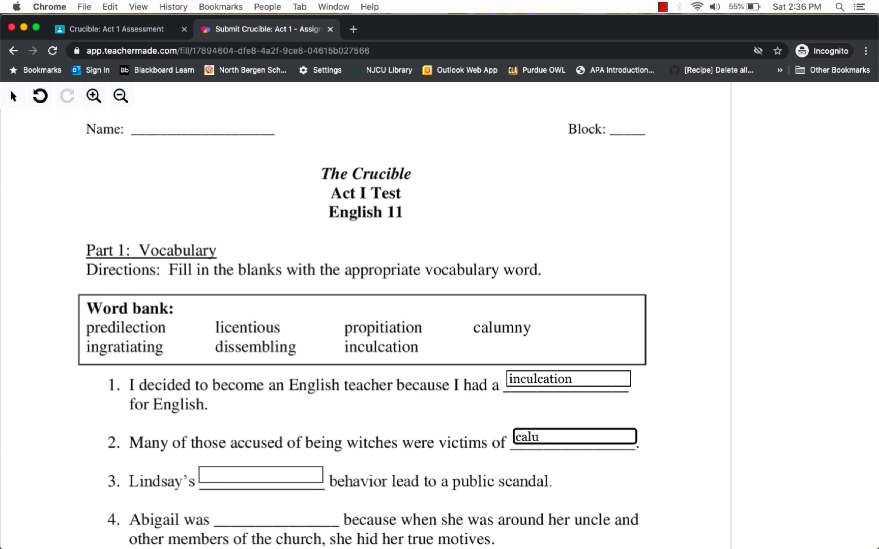
pyautogui.write('mny')
pyautogui.scroll(-2, 527, 427)
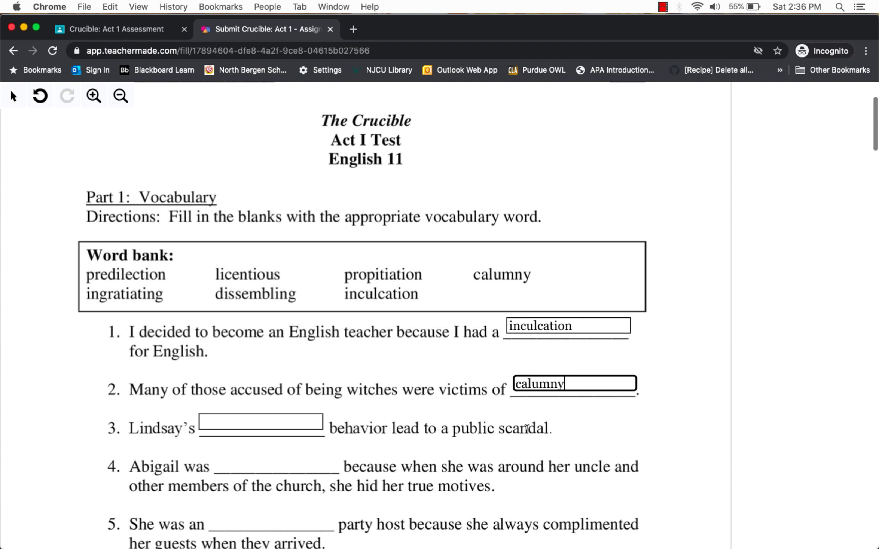
pyautogui.click(295, 415)
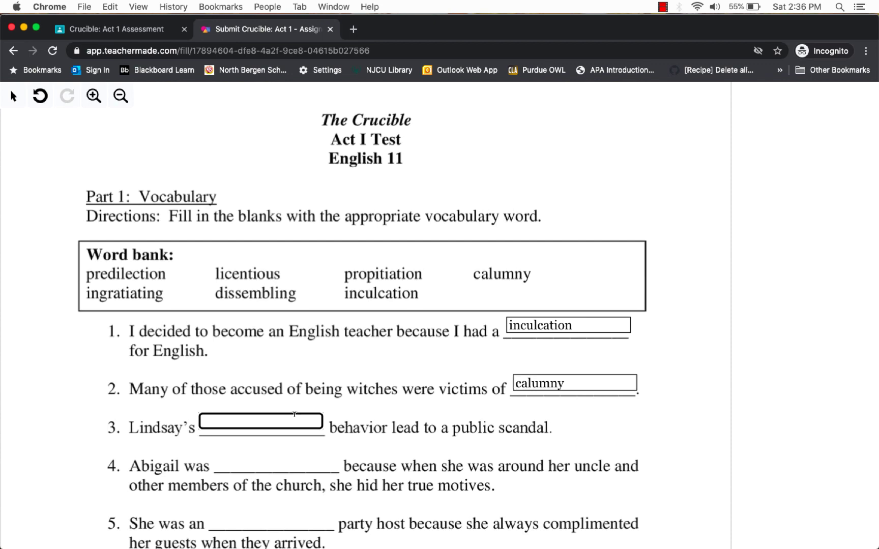
pyautogui.write('dissembling')
# Answer multiple-choice question 8 with "b" and question 9 with "a".
pyautogui.scroll(-20, 386, 403)
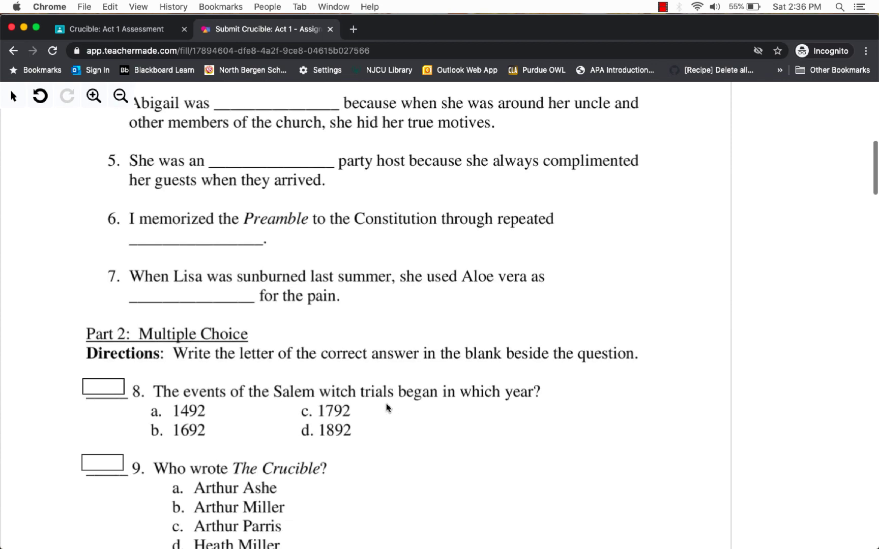
pyautogui.scroll(10, 386, 403)
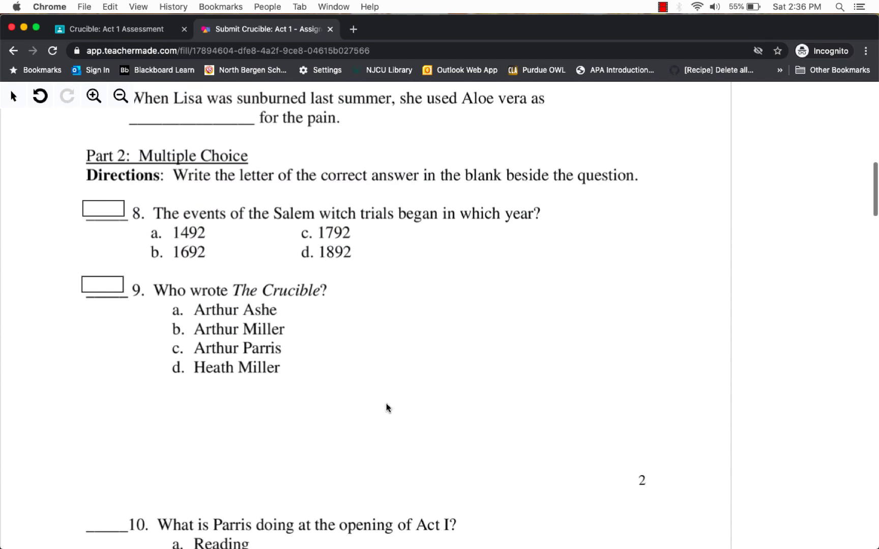
pyautogui.click(109, 206)
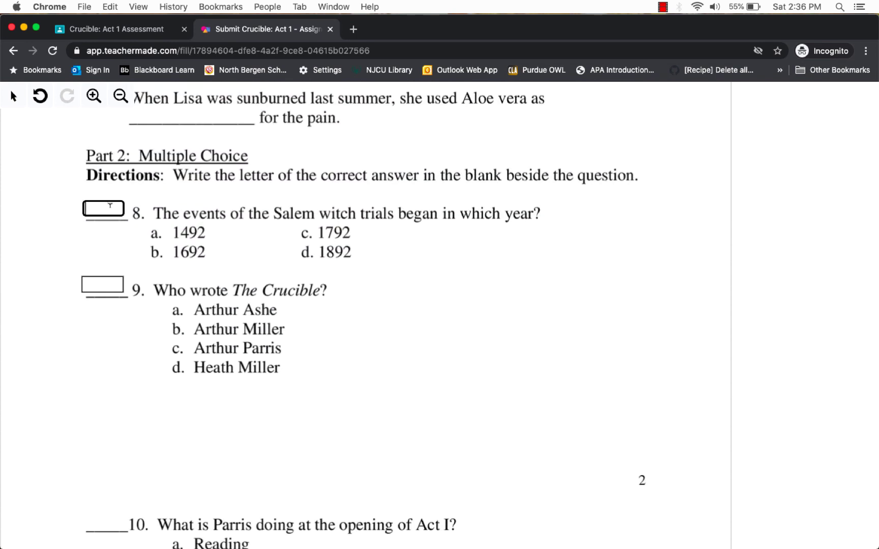
pyautogui.write('b')
pyautogui.click(96, 278)
pyautogui.write('a')
# Choose Dialogue for question 27 and "Directly tell the reader about the characters' personalities" for question 28.
pyautogui.scroll(-20, 396, 306)
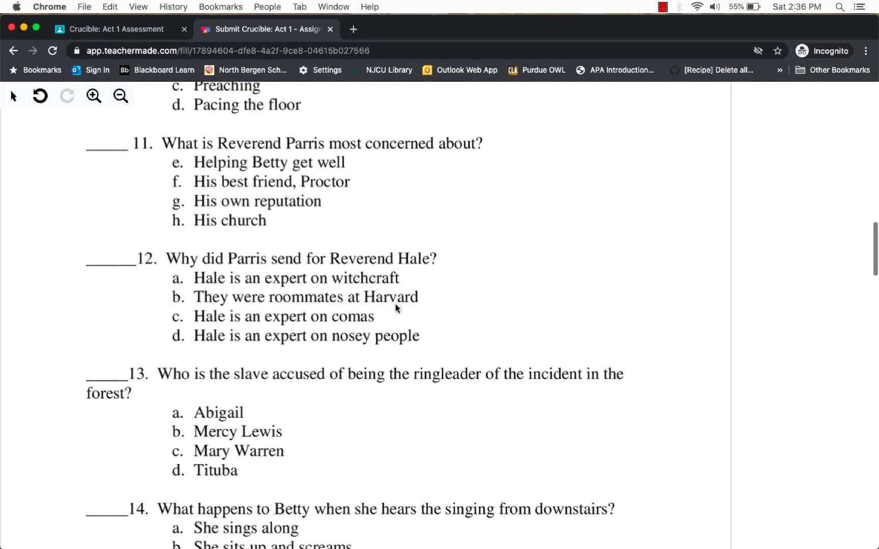
pyautogui.scroll(-15, 396, 304)
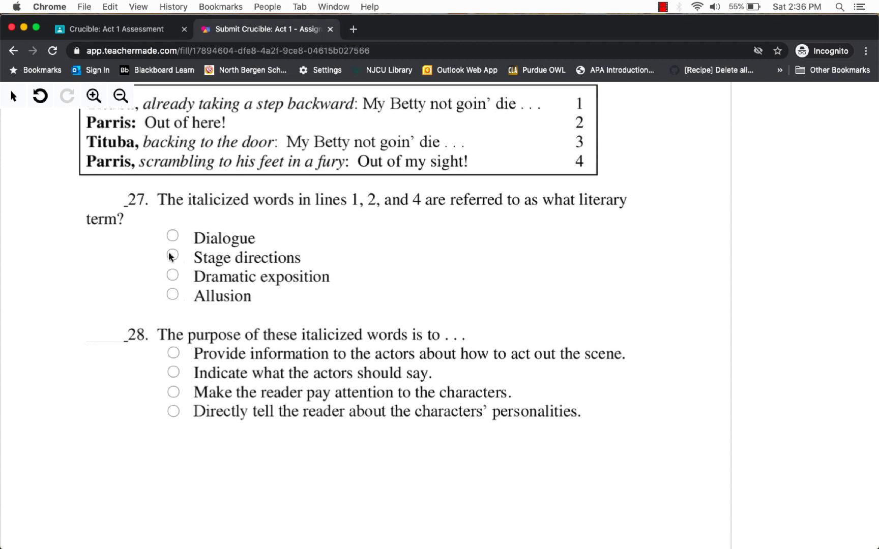
pyautogui.click(173, 237)
pyautogui.click(174, 413)
# Submit the completed worksheet answers from the start of the test.
pyautogui.scroll(15, 644, 297)
pyautogui.scroll(15, 821, 248)
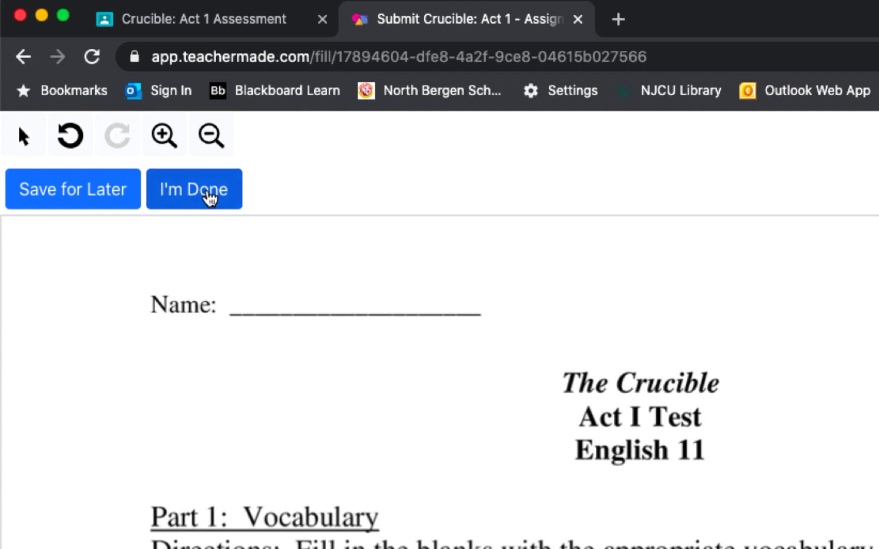
pyautogui.click(208, 196)
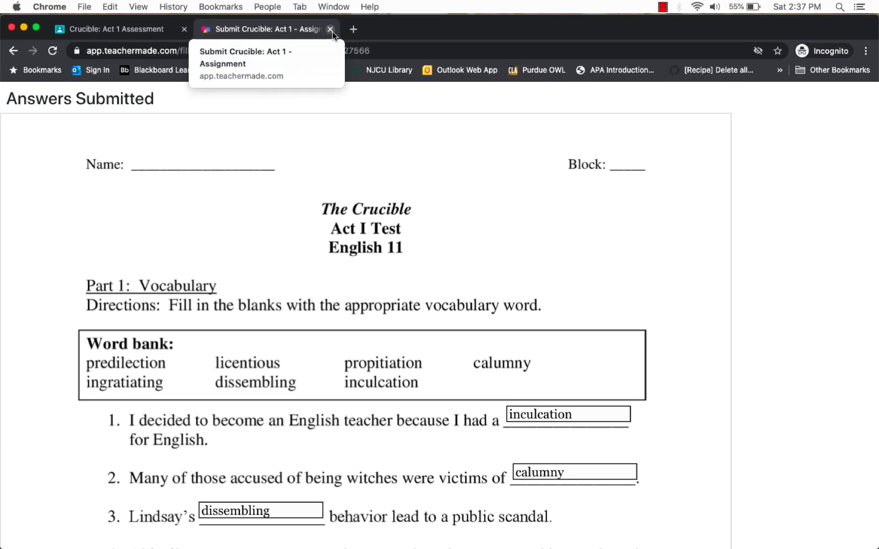
# Close the submitted worksheet and mark the Crucible: Act 1 Assessment as done in Google Classroom.
pyautogui.click(332, 31)
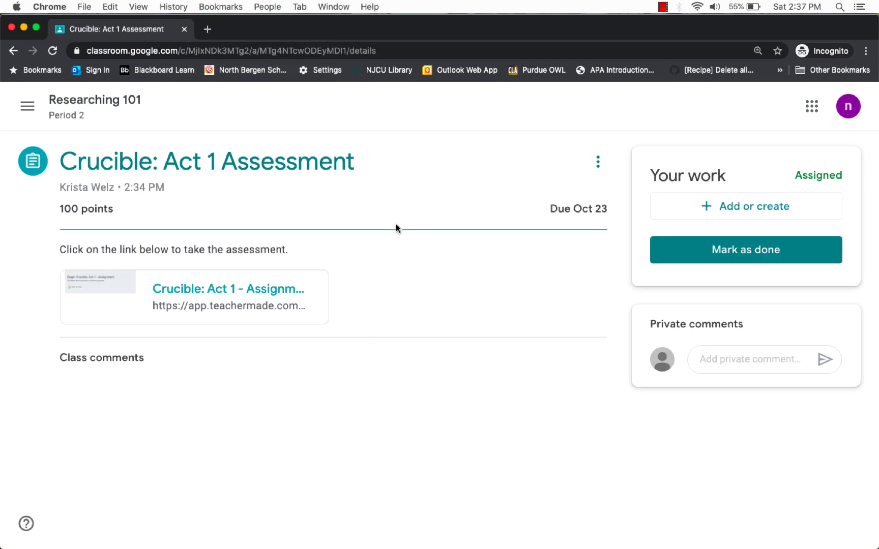
pyautogui.click(717, 252)
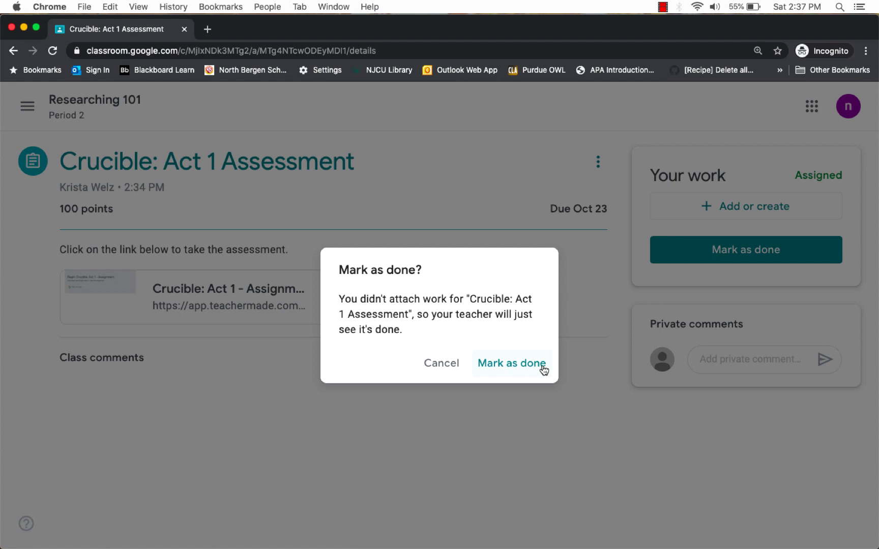
pyautogui.click(517, 364)
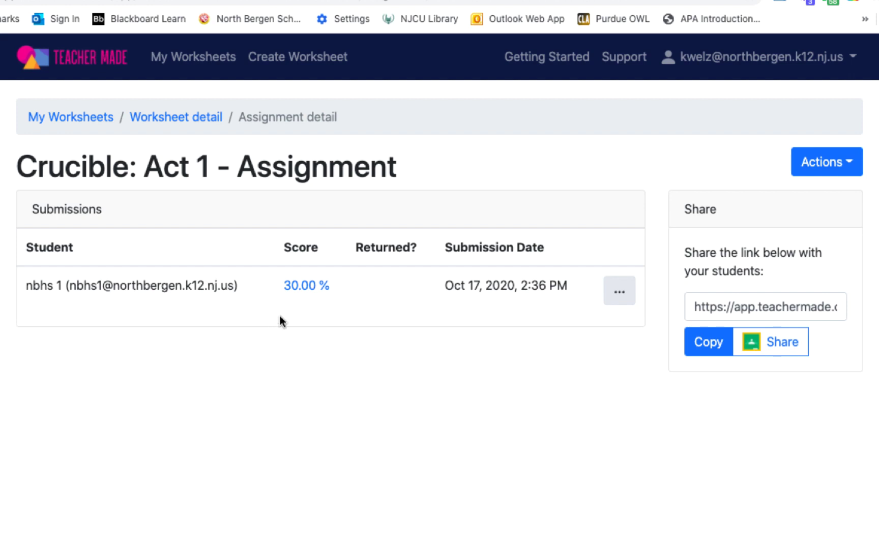
# Open the student's scored submission in the teacher's TeacherMade view and examine the marked answers and answer keys through question 28.
pyautogui.click(311, 289)
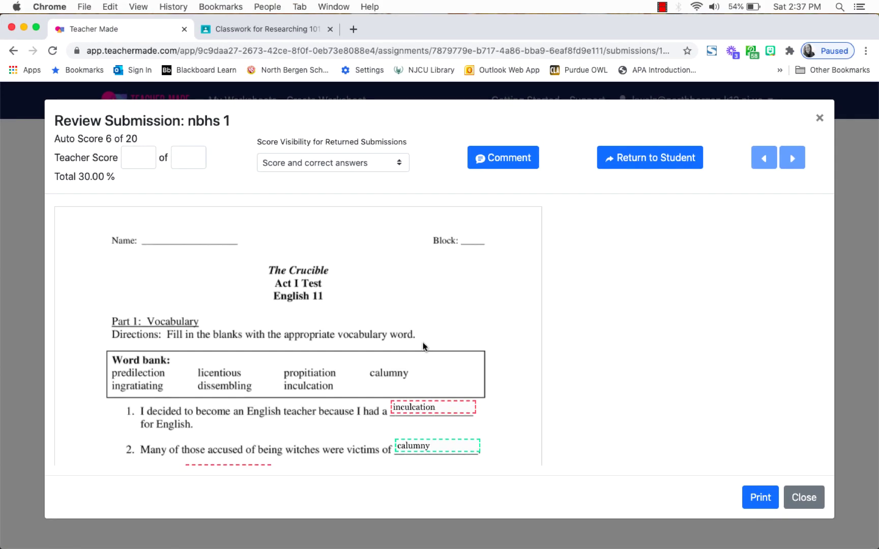
pyautogui.scroll(-3, 418, 367)
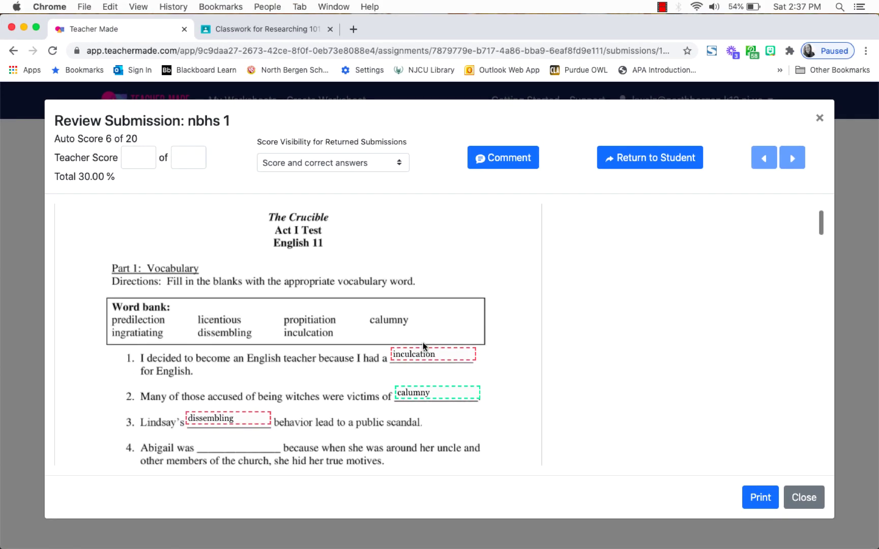
pyautogui.scroll(-1, 454, 363)
pyautogui.moveTo(456, 306)
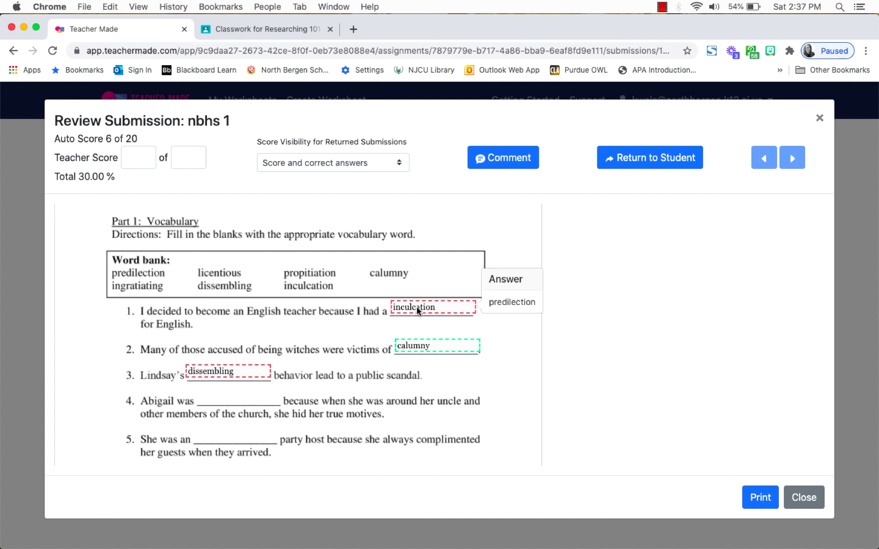
pyautogui.moveTo(429, 344)
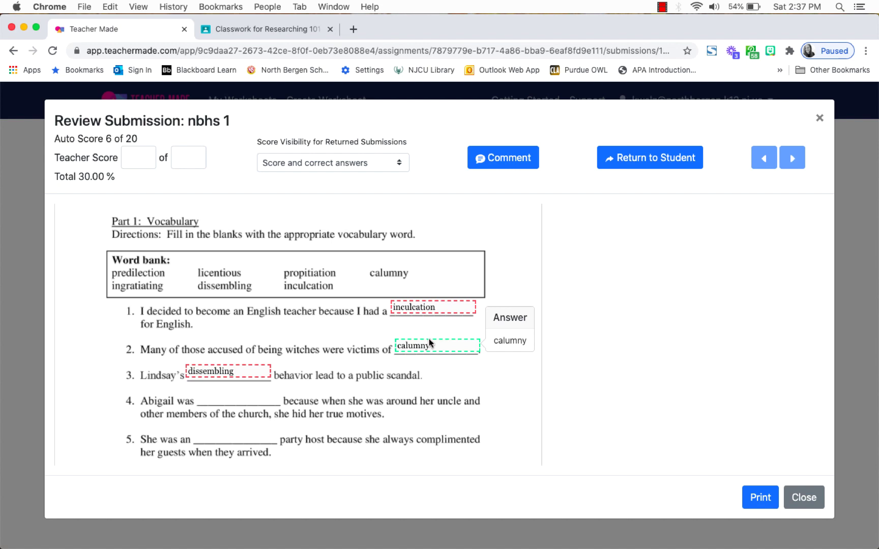
pyautogui.scroll(-10, 423, 343)
pyautogui.scroll(-2, 423, 344)
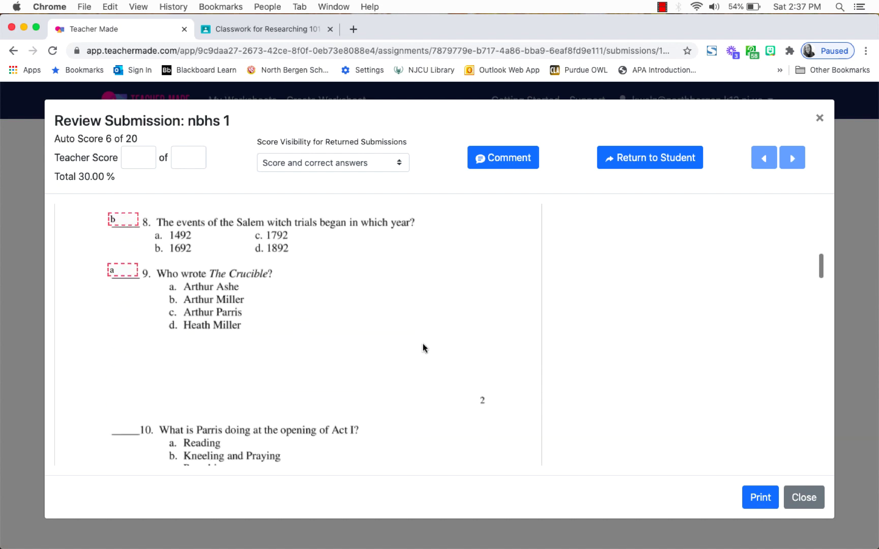
pyautogui.moveTo(134, 224)
pyautogui.scroll(-15, 155, 315)
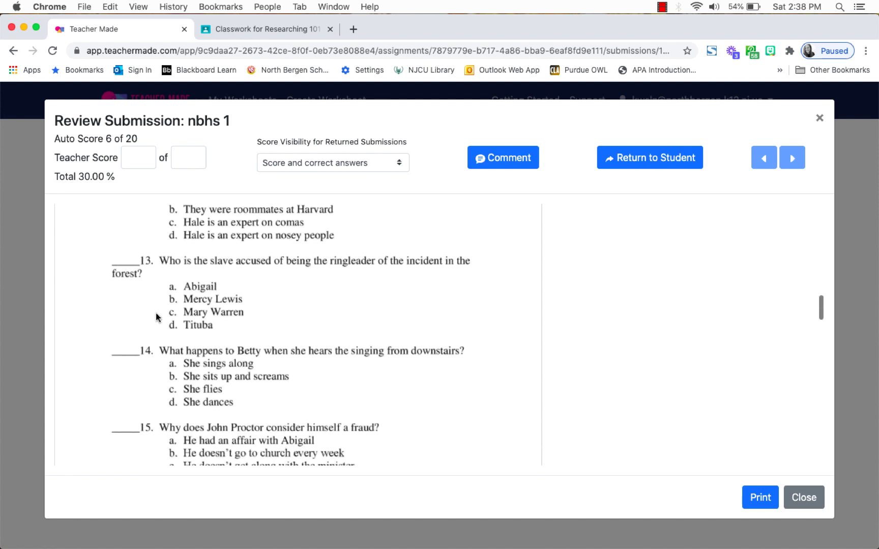
pyautogui.scroll(-15, 157, 316)
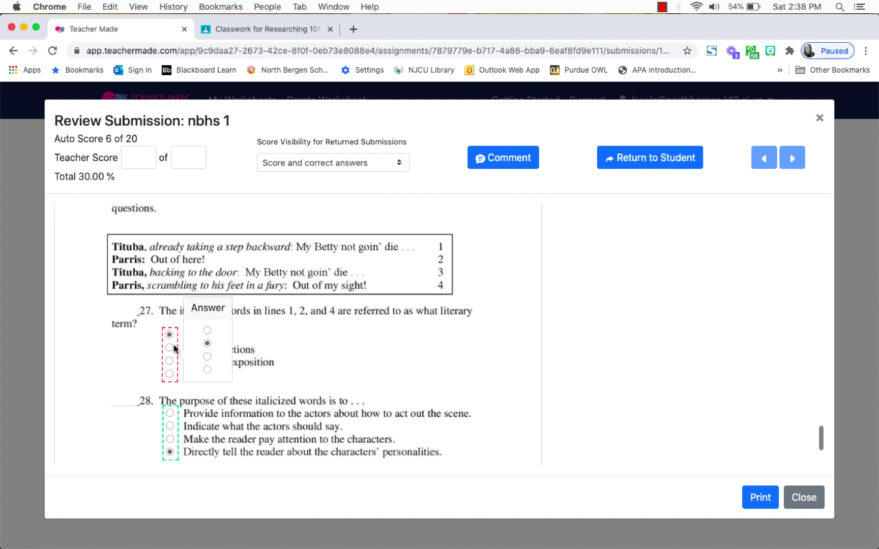
pyautogui.scroll(-2, 158, 359)
pyautogui.moveTo(177, 400)
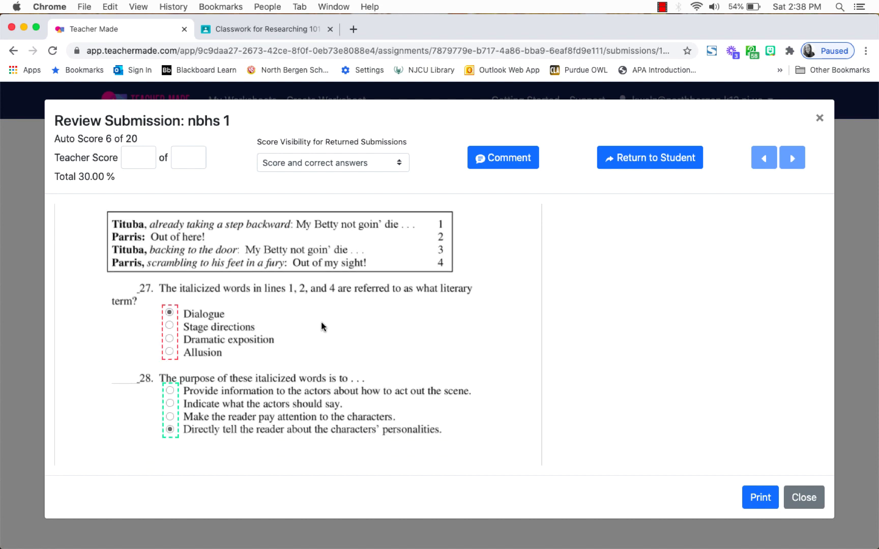
# Check the teacher score fields and the score visibility choices for returned submissions, and close the submission review.
pyautogui.scroll(8, 323, 326)
pyautogui.scroll(15, 323, 326)
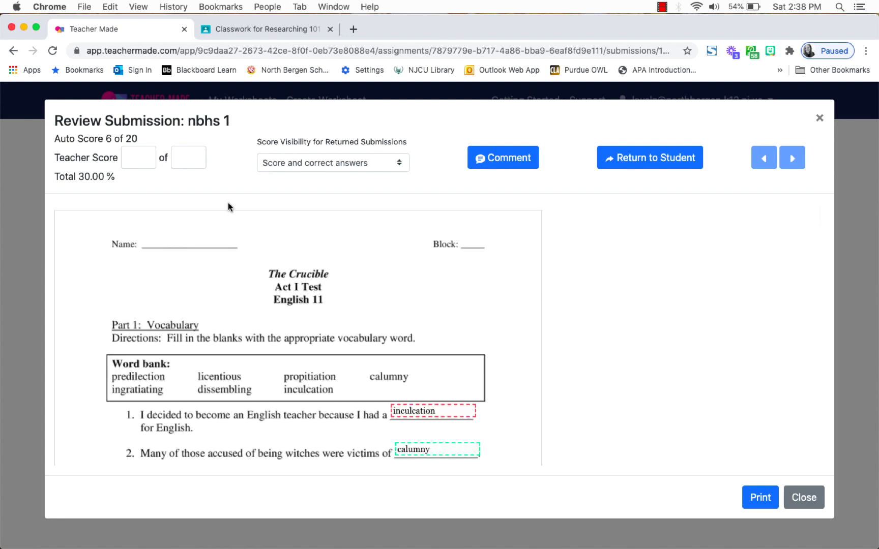
pyautogui.click(134, 157)
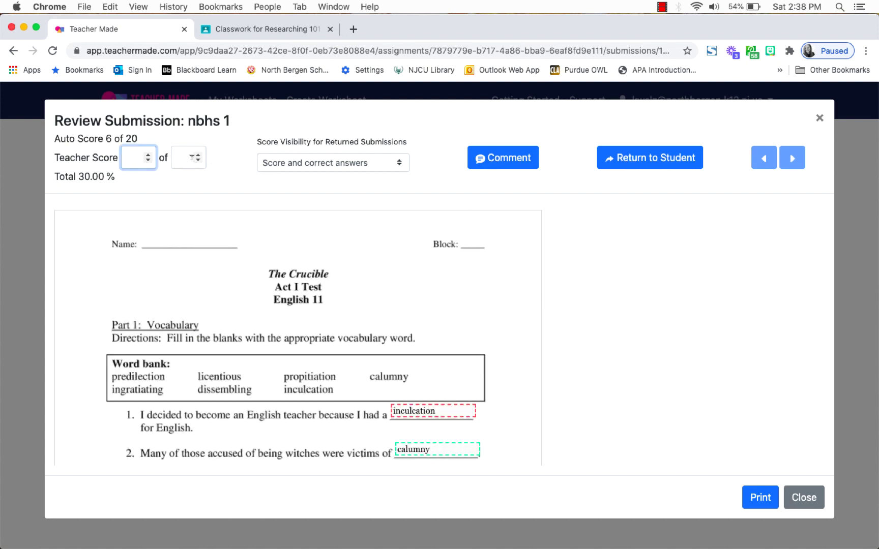
pyautogui.click(304, 163)
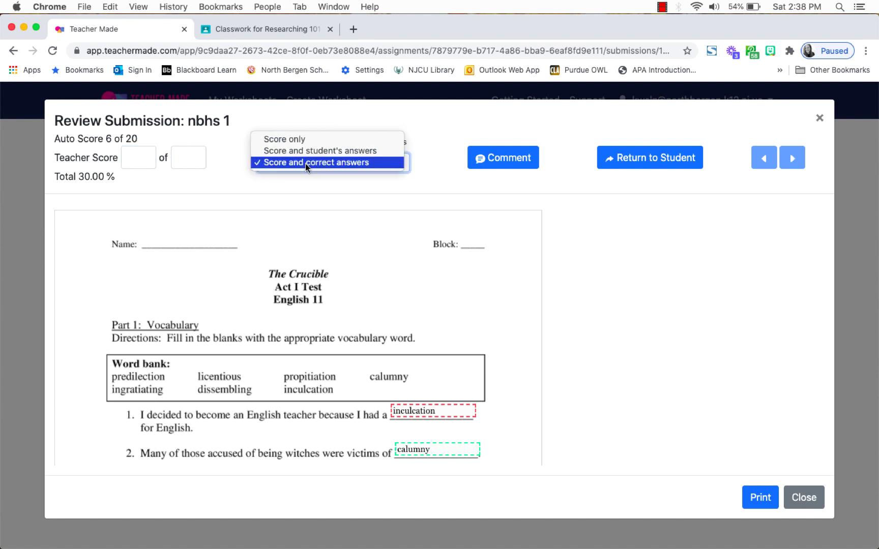
pyautogui.click(561, 176)
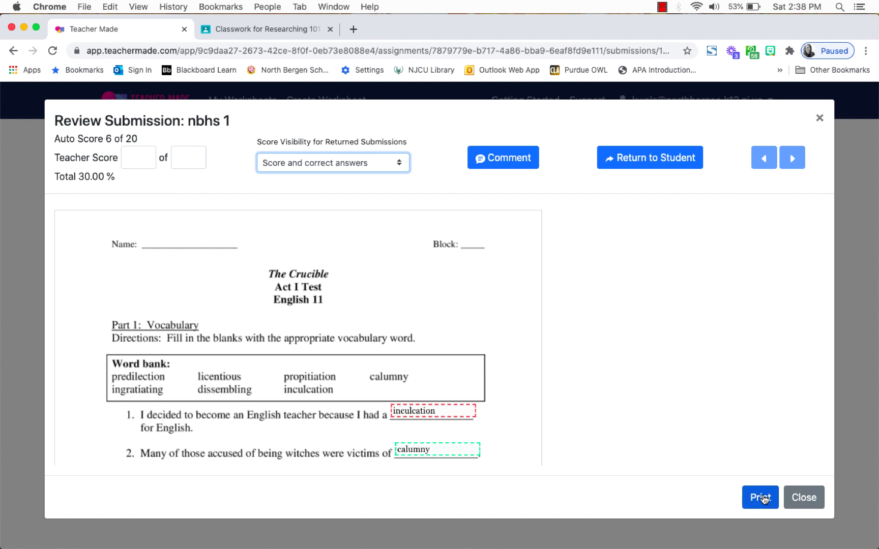
pyautogui.click(804, 498)
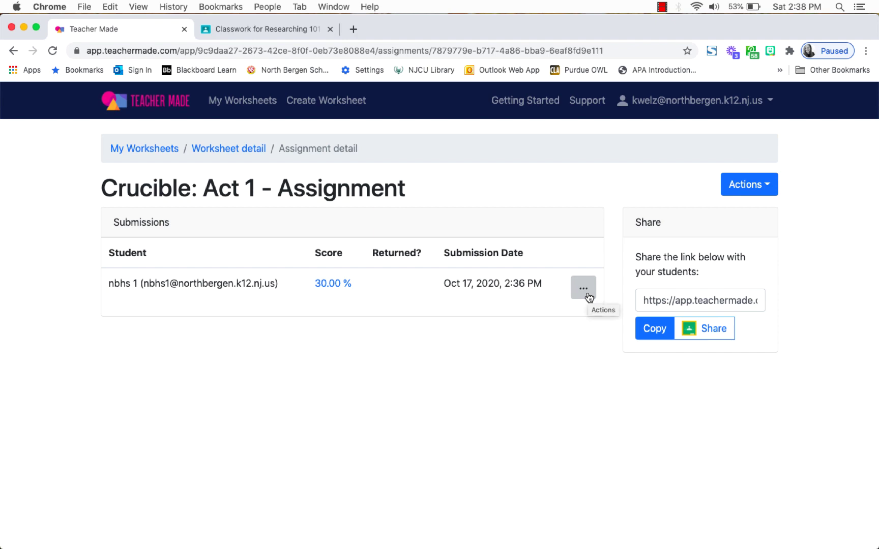
# Examine the actions available for the student's submission, opening and closing its review from there.
pyautogui.scroll(3, 588, 297)
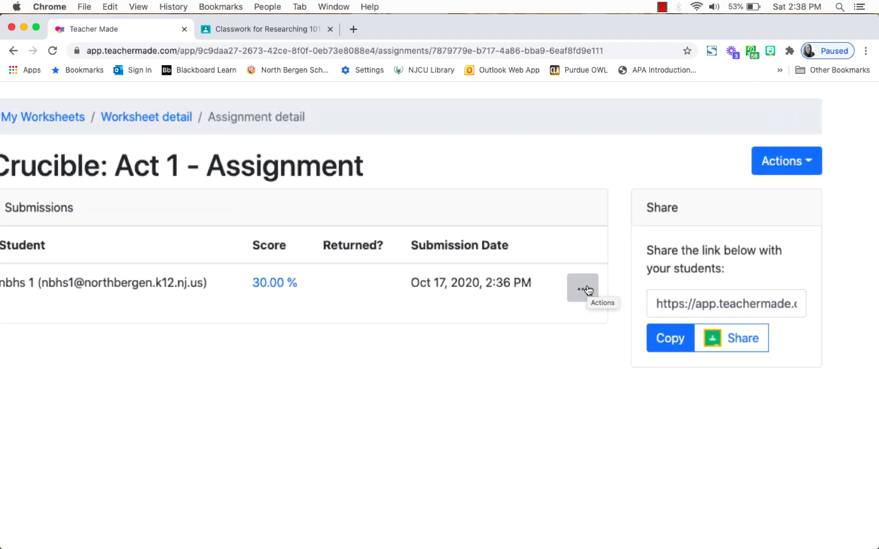
pyautogui.hscroll(-3, 587, 290)
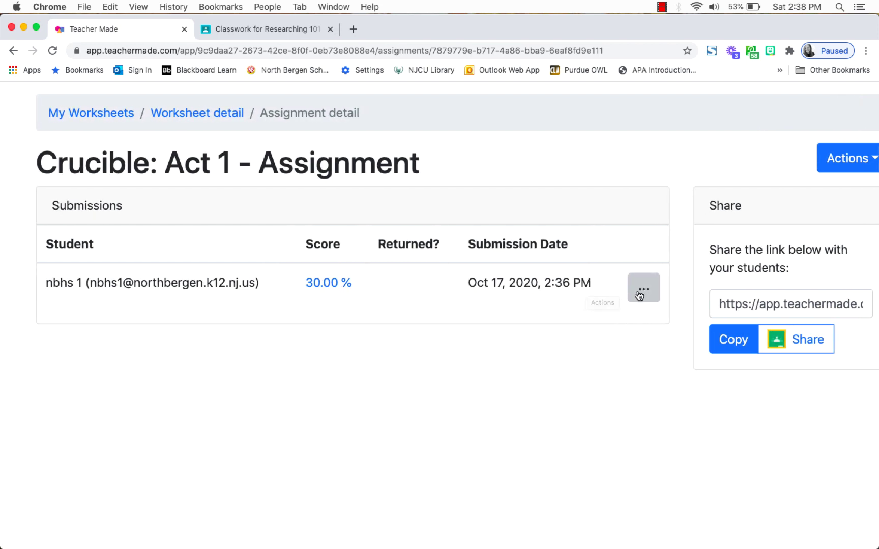
pyautogui.click(639, 295)
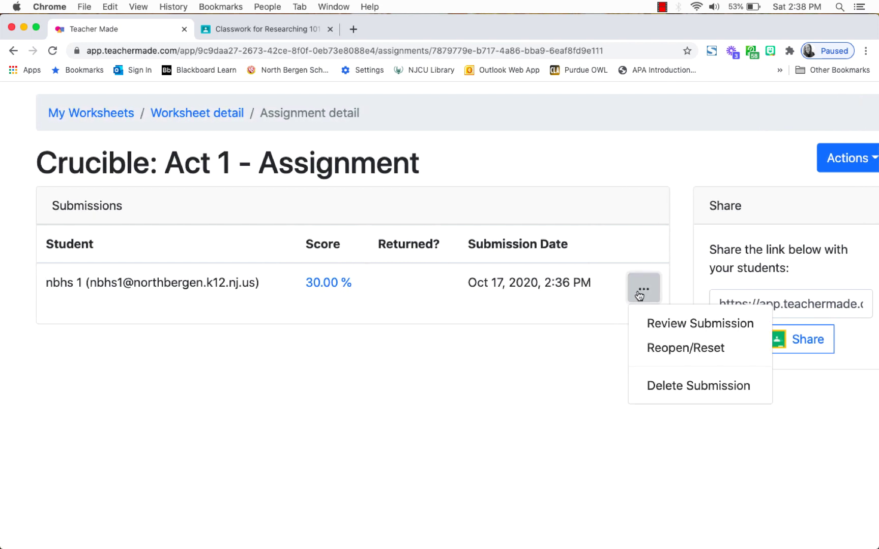
pyautogui.click(656, 330)
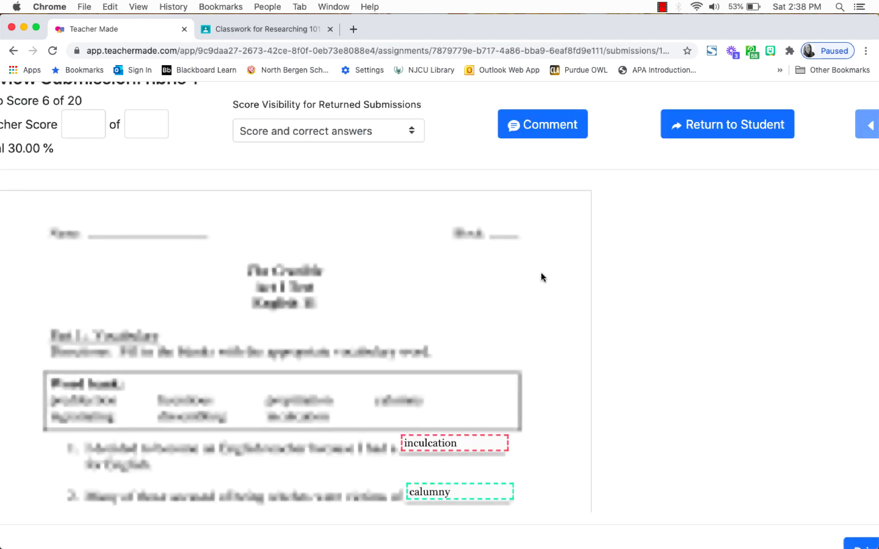
pyautogui.scroll(-5, 542, 277)
pyautogui.click(820, 118)
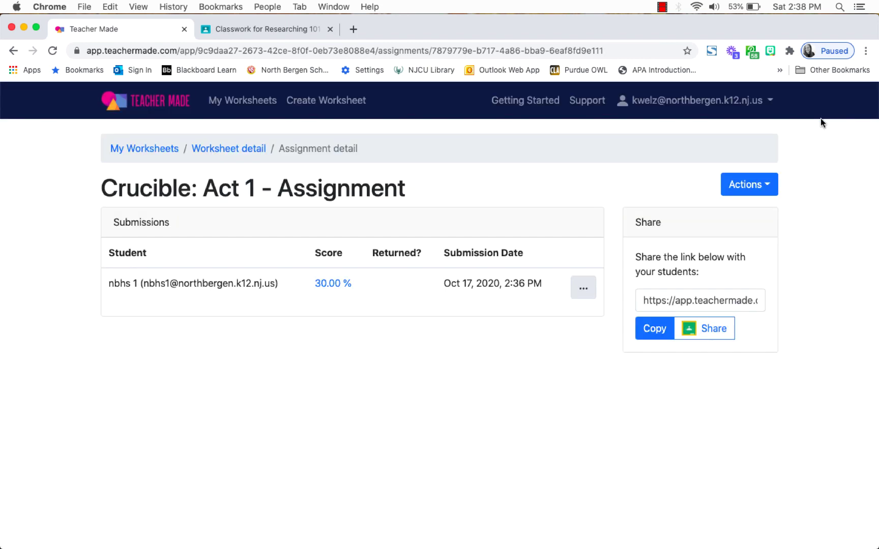
pyautogui.click(583, 289)
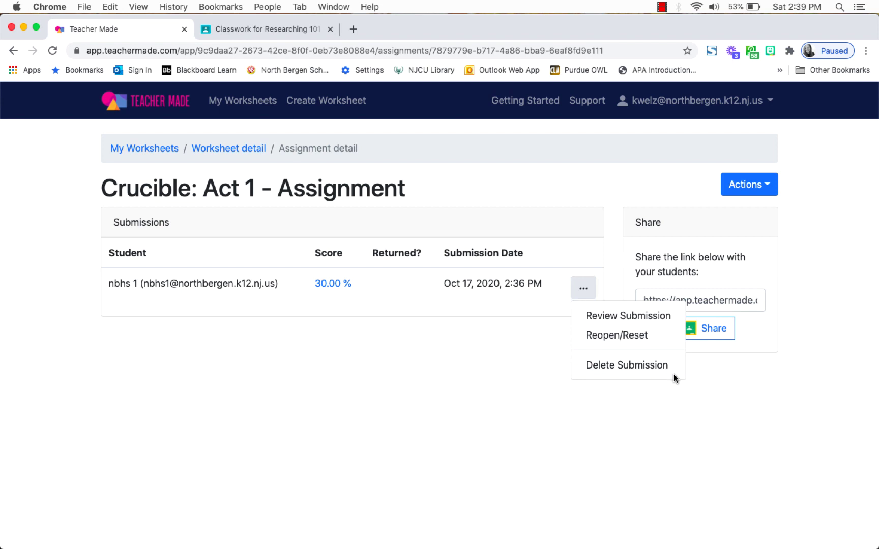
pyautogui.click(709, 394)
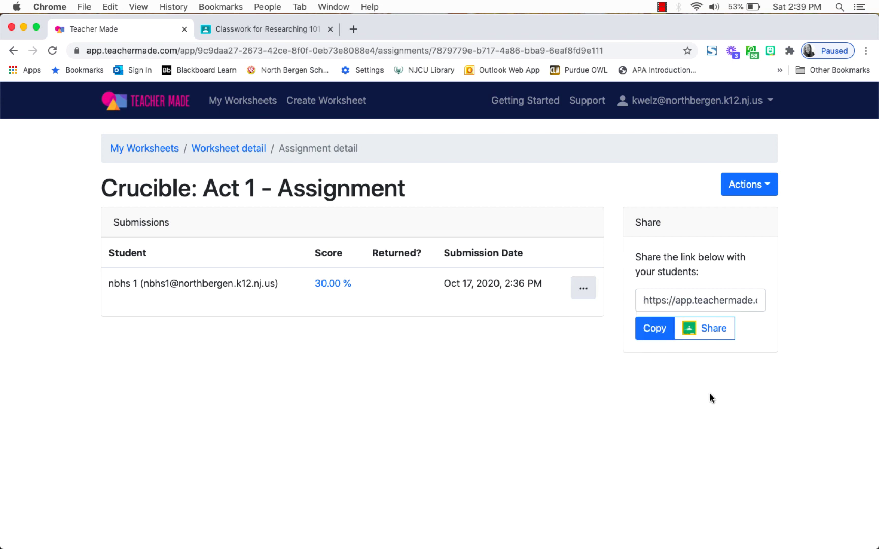
# View the Crucible: Act 1 assignment's edit settings, cancel out of them, and inspect the assignment's other available actions.
pyautogui.click(769, 189)
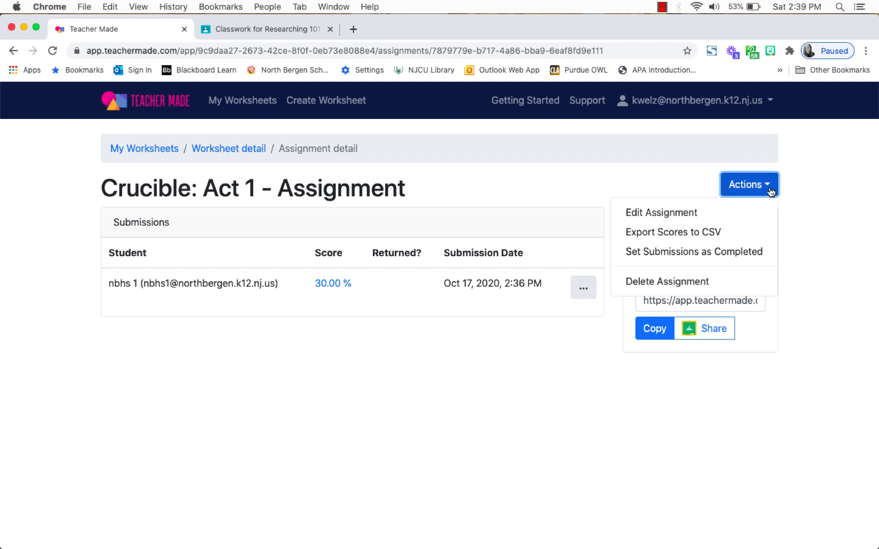
pyautogui.click(740, 212)
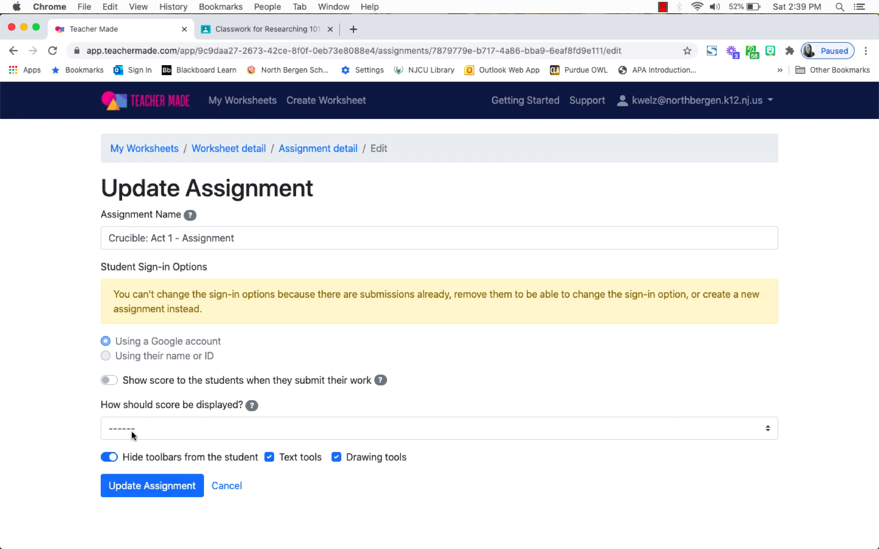
pyautogui.click(222, 486)
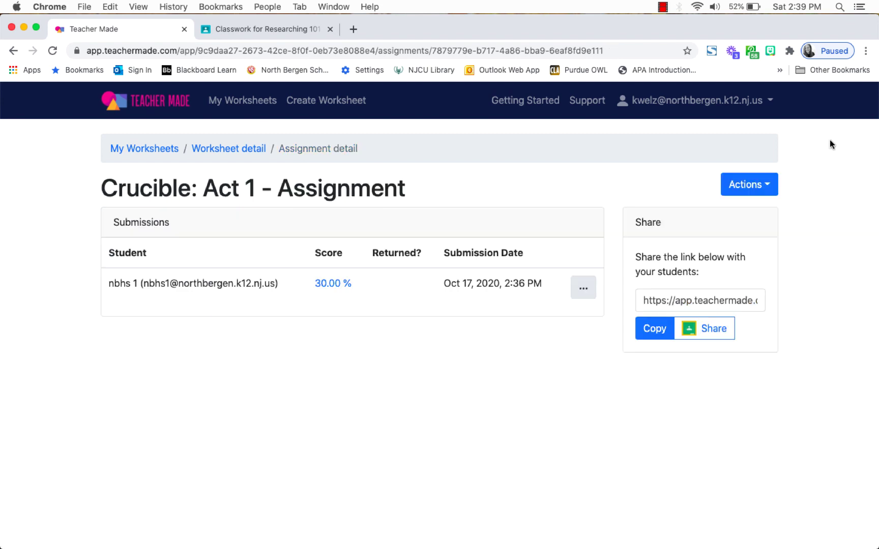
pyautogui.click(770, 191)
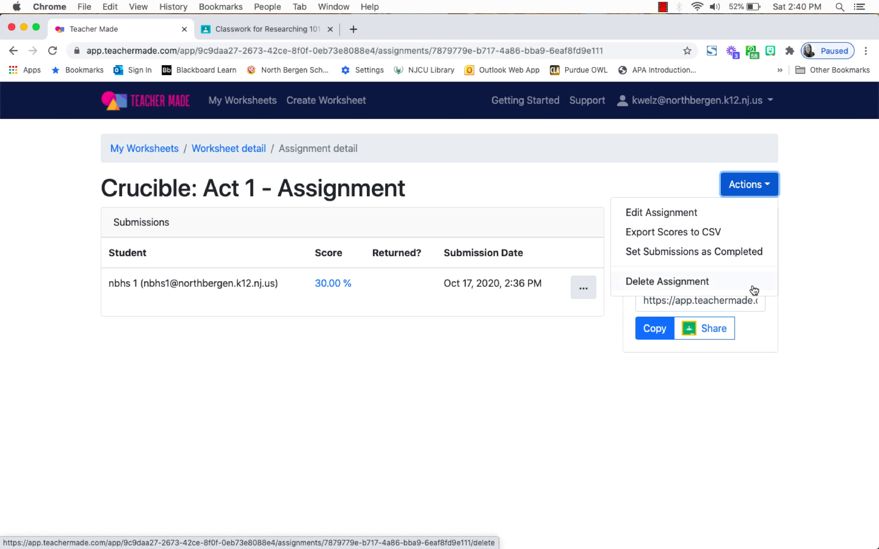
pyautogui.click(826, 302)
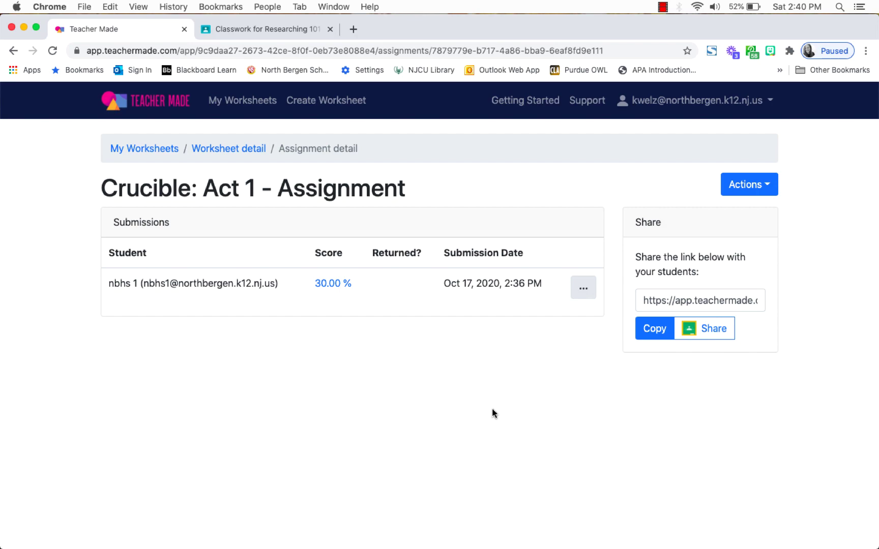
# Switch to the student's Google Classroom window and open the linked Crucible: Act 1 assignment to view the submitted answers.
pyautogui.hotkey('ctrl', 'Up')
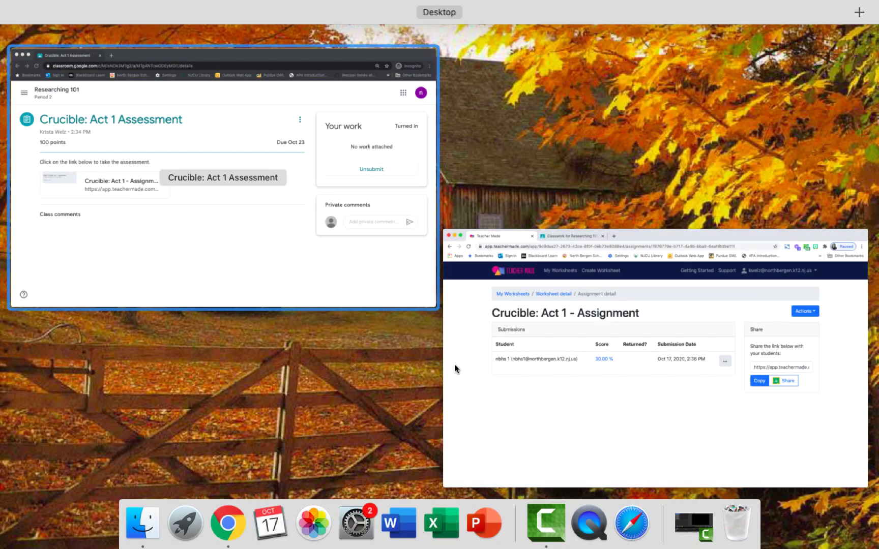
pyautogui.click(358, 266)
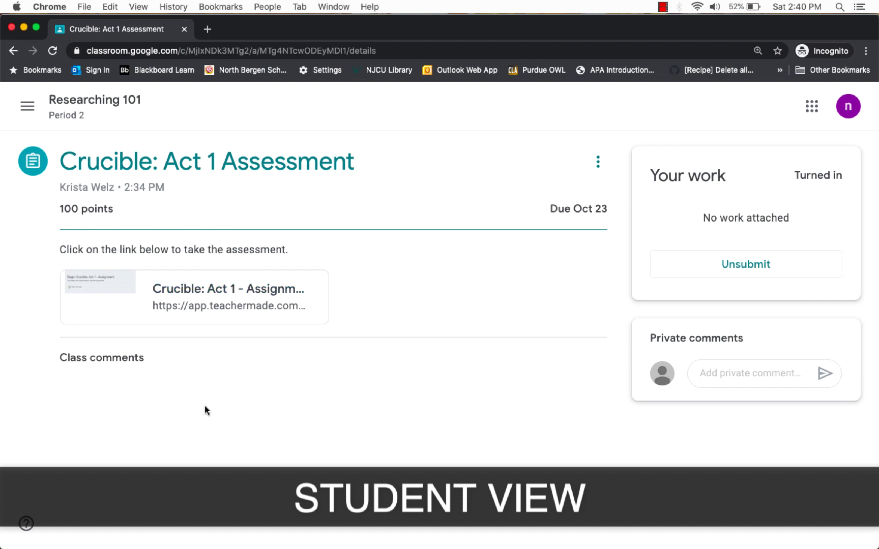
pyautogui.click(205, 288)
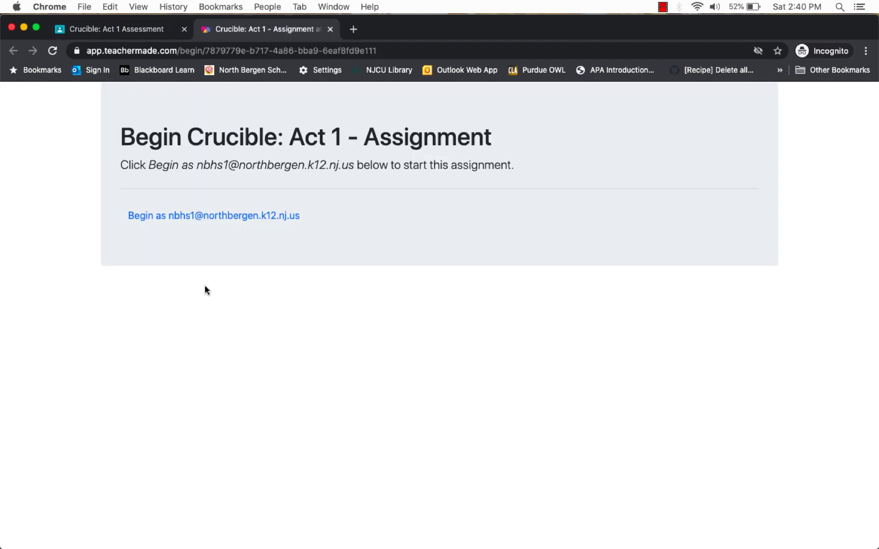
pyautogui.click(222, 218)
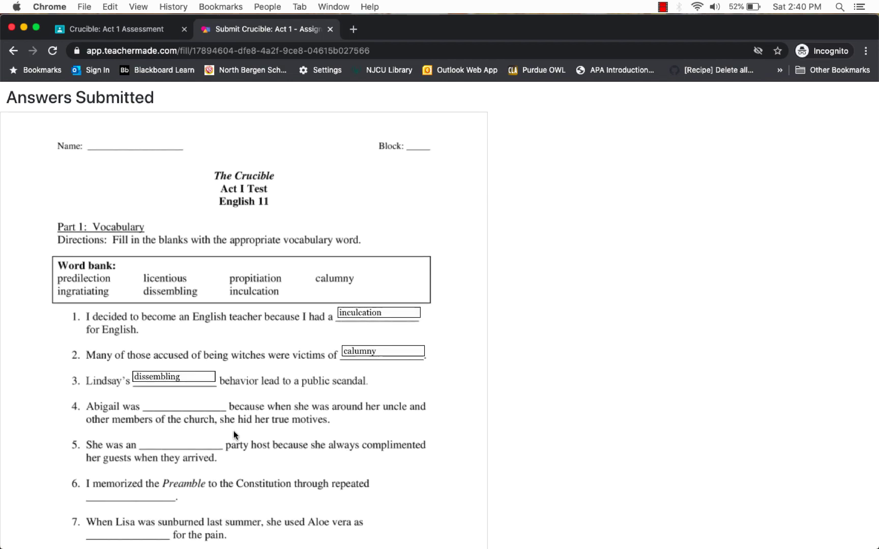
pyautogui.scroll(-5, 233, 430)
pyautogui.scroll(5, 234, 431)
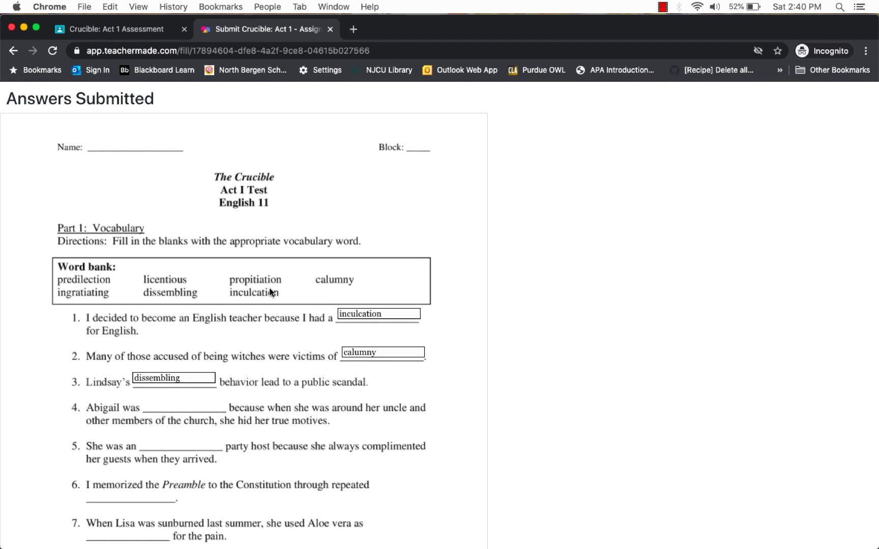
# Return to the teacher's TeacherMade window and look over the actions for the submission and for the whole assignment.
pyautogui.hotkey('ctrl', 'Up')
pyautogui.click(319, 208)
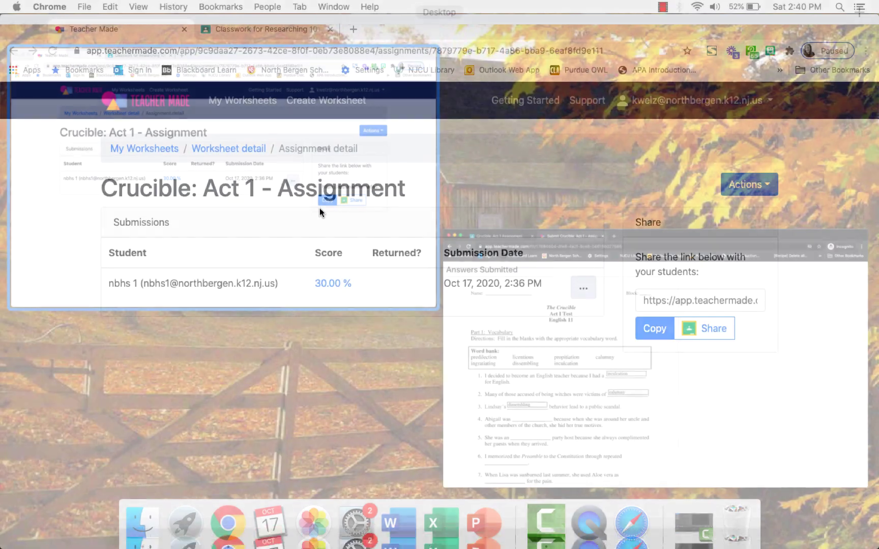
pyautogui.click(585, 292)
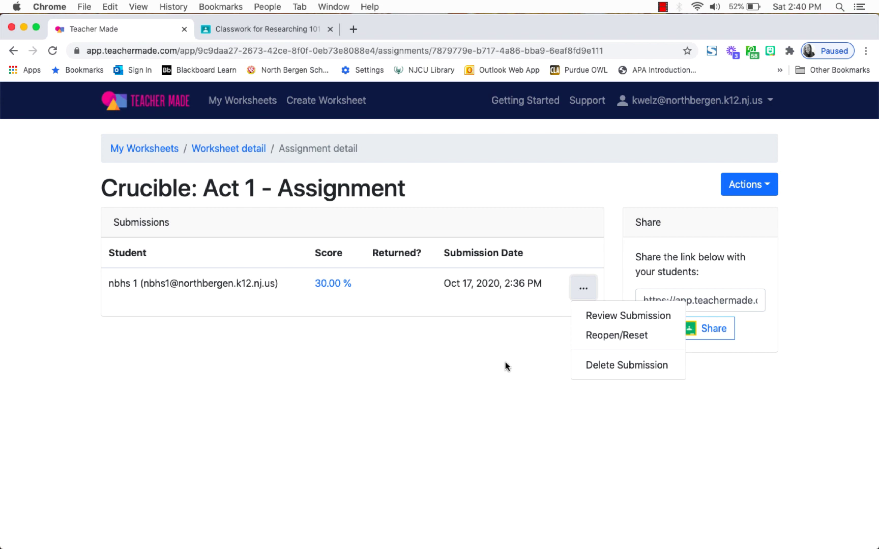
pyautogui.click(505, 362)
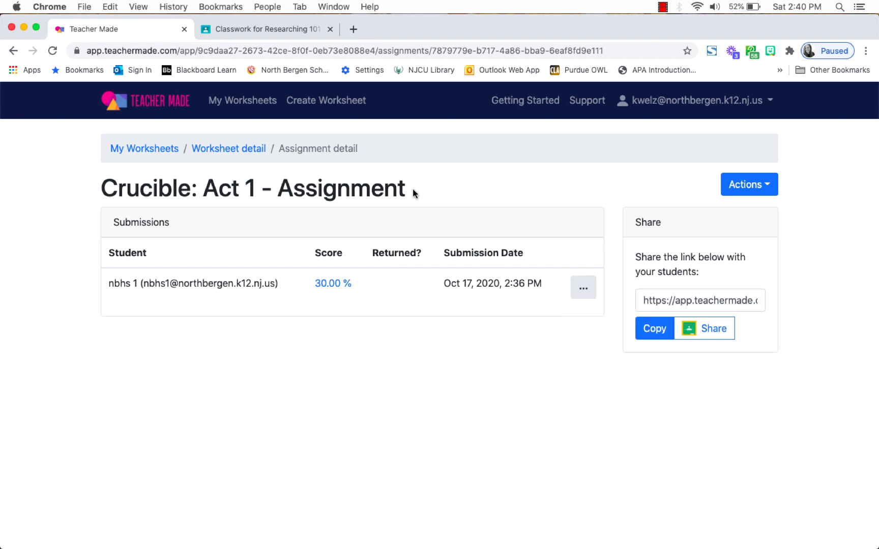
pyautogui.click(762, 190)
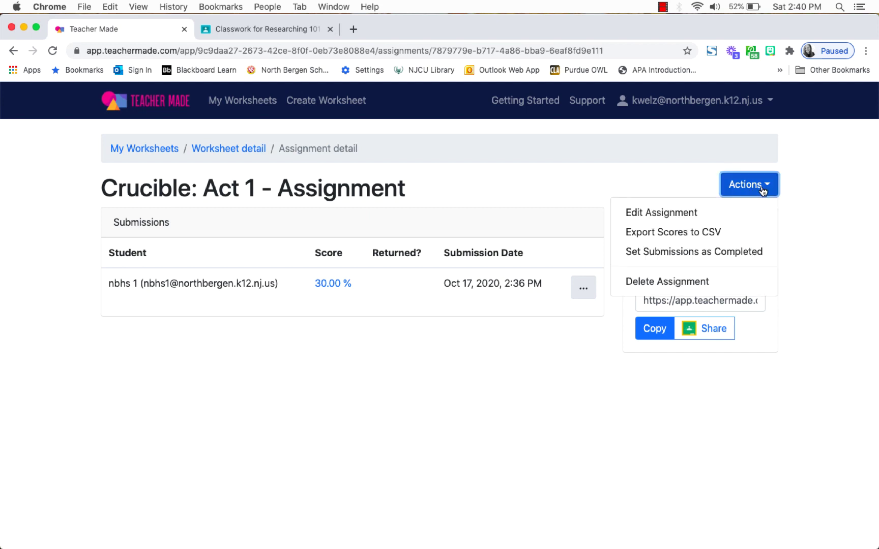